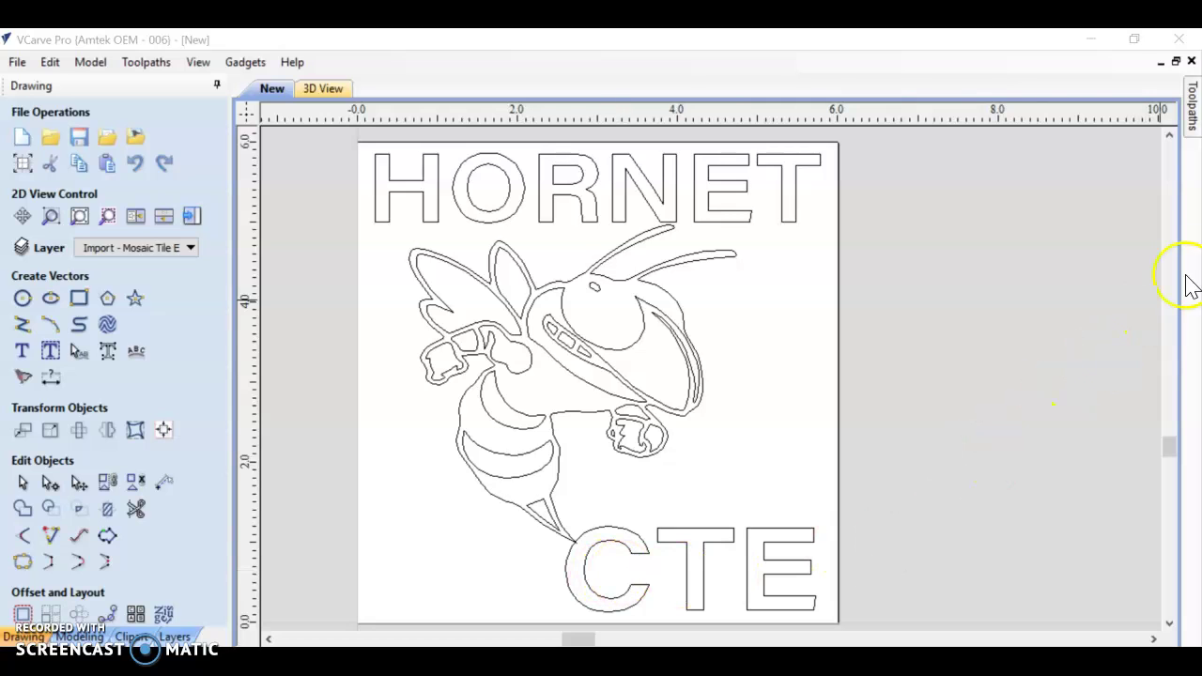
Show the toolpath operations beside the drawing and pin them so they stay open
click(1190, 109)
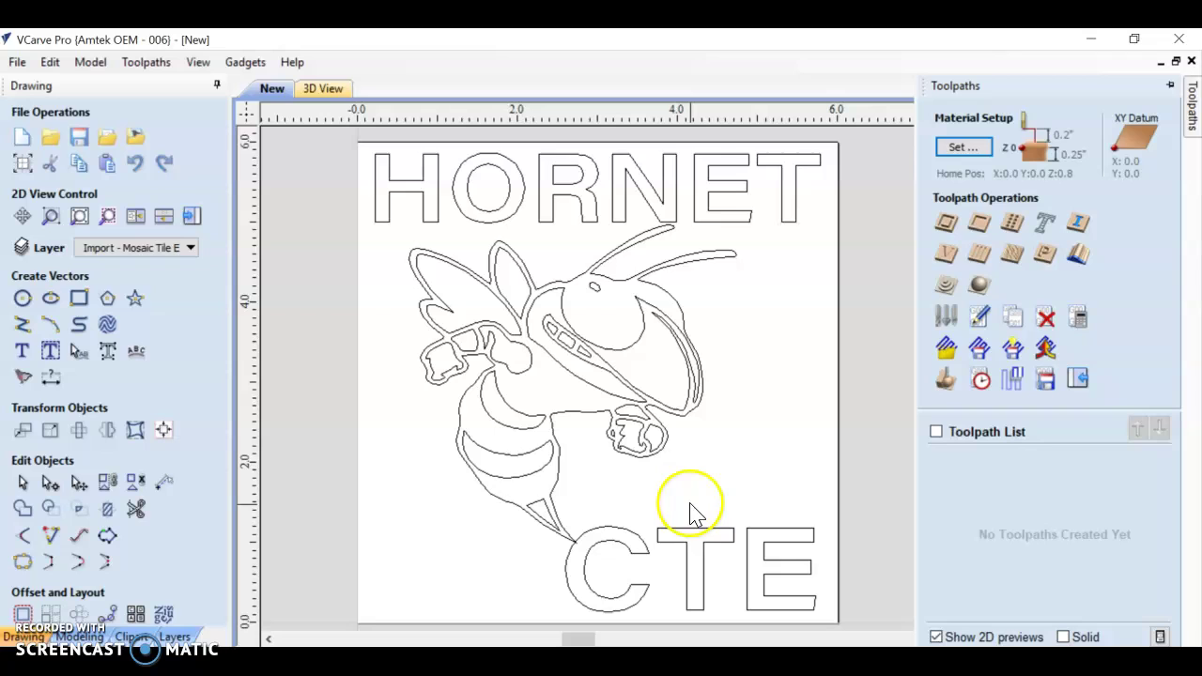
click(1171, 87)
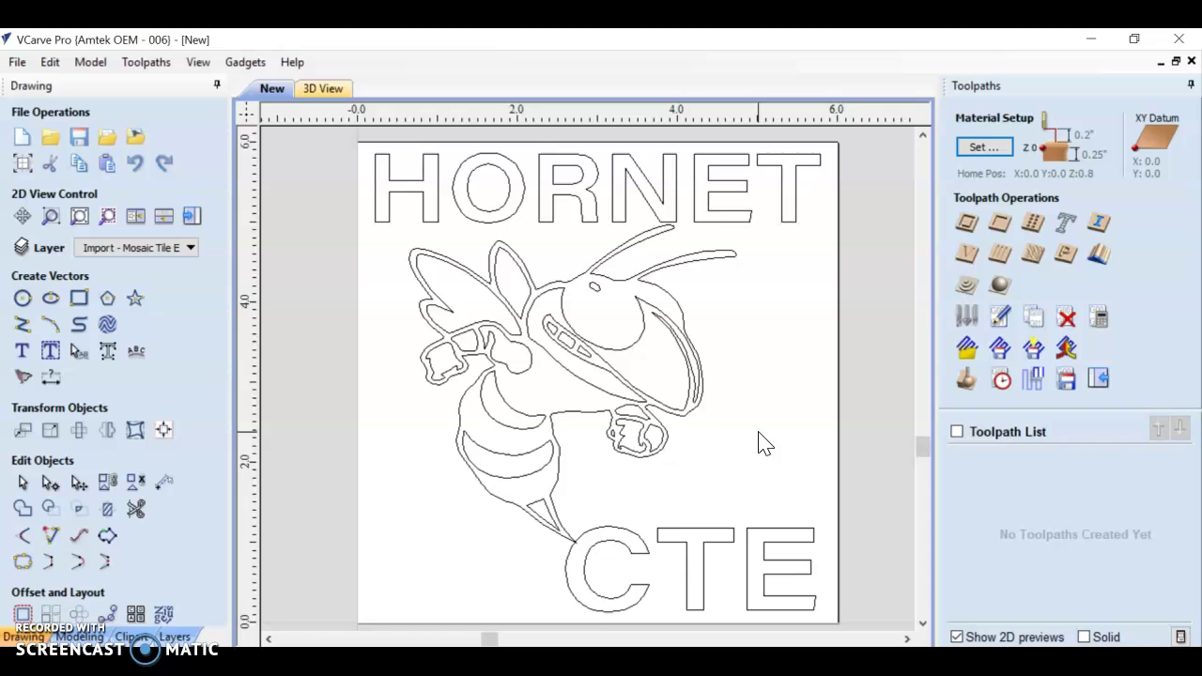
click(820, 386)
click(968, 230)
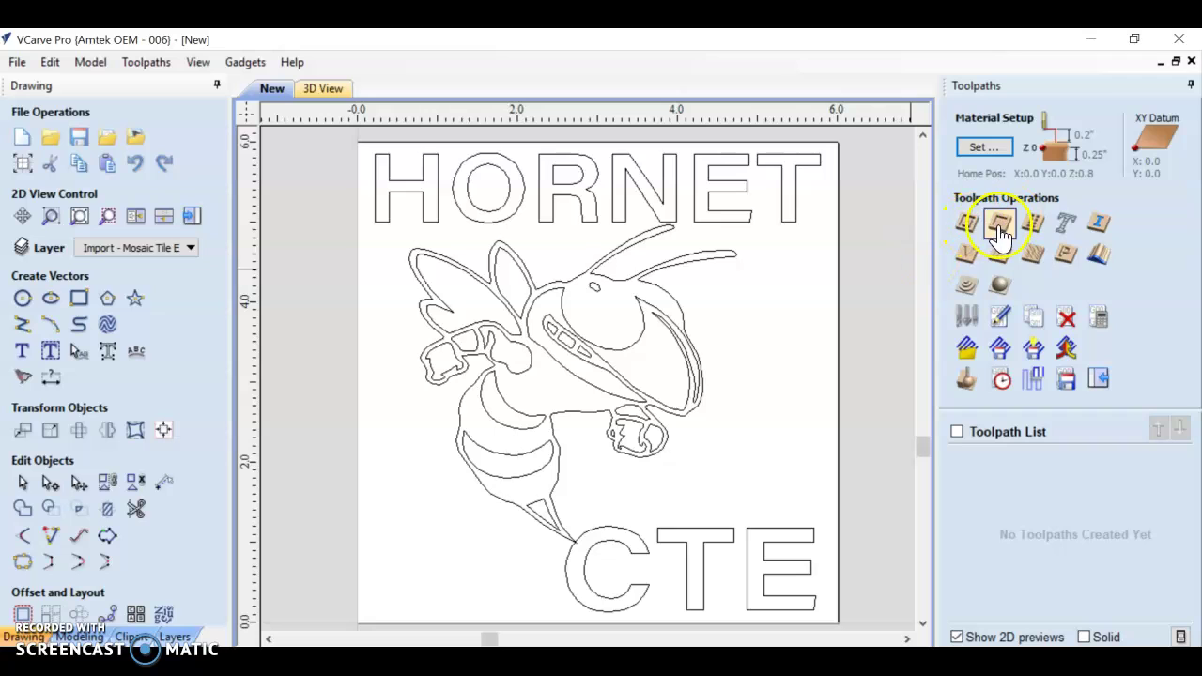
click(969, 231)
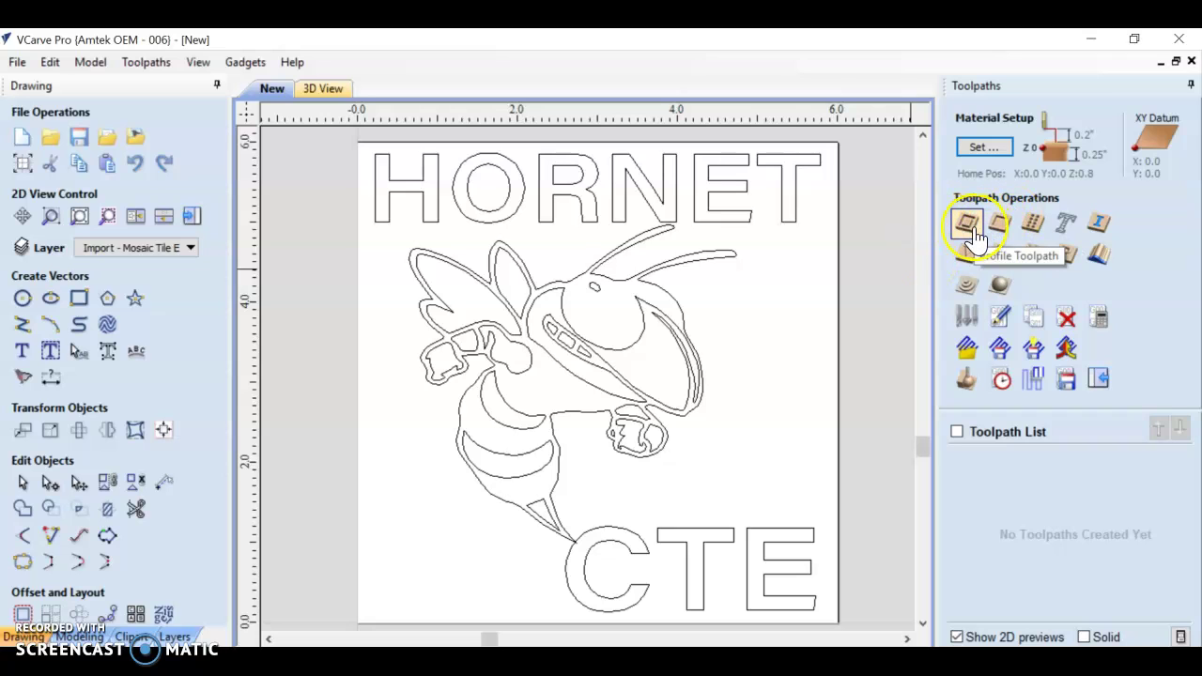
click(999, 229)
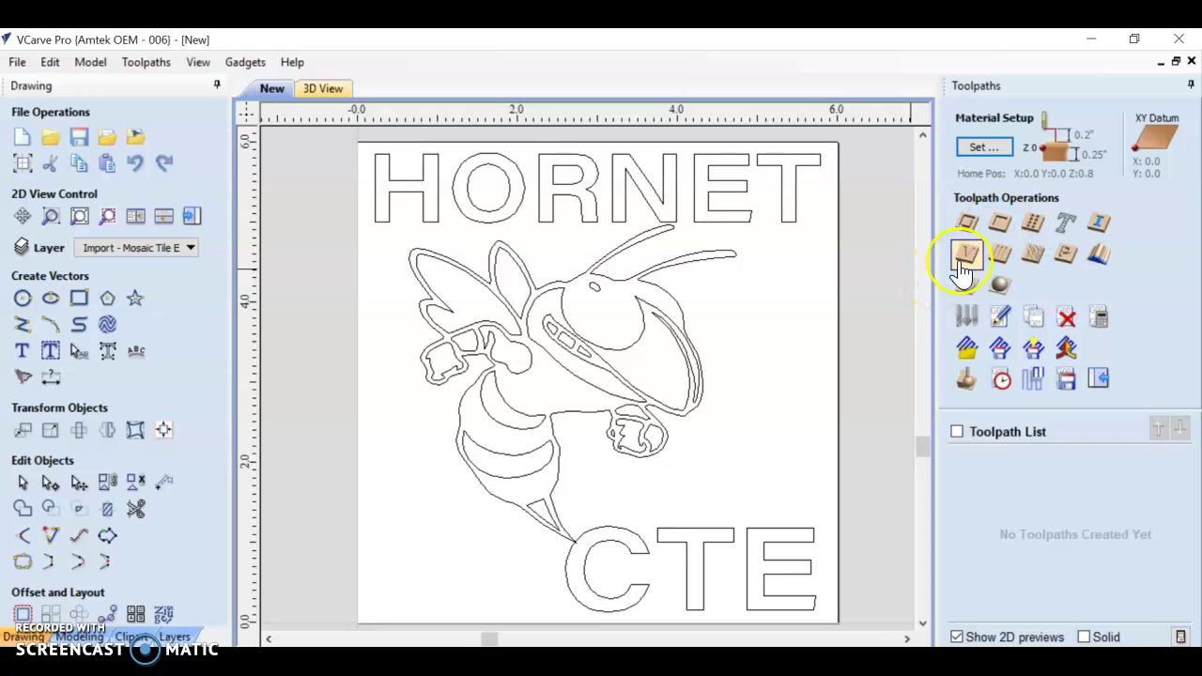
click(971, 225)
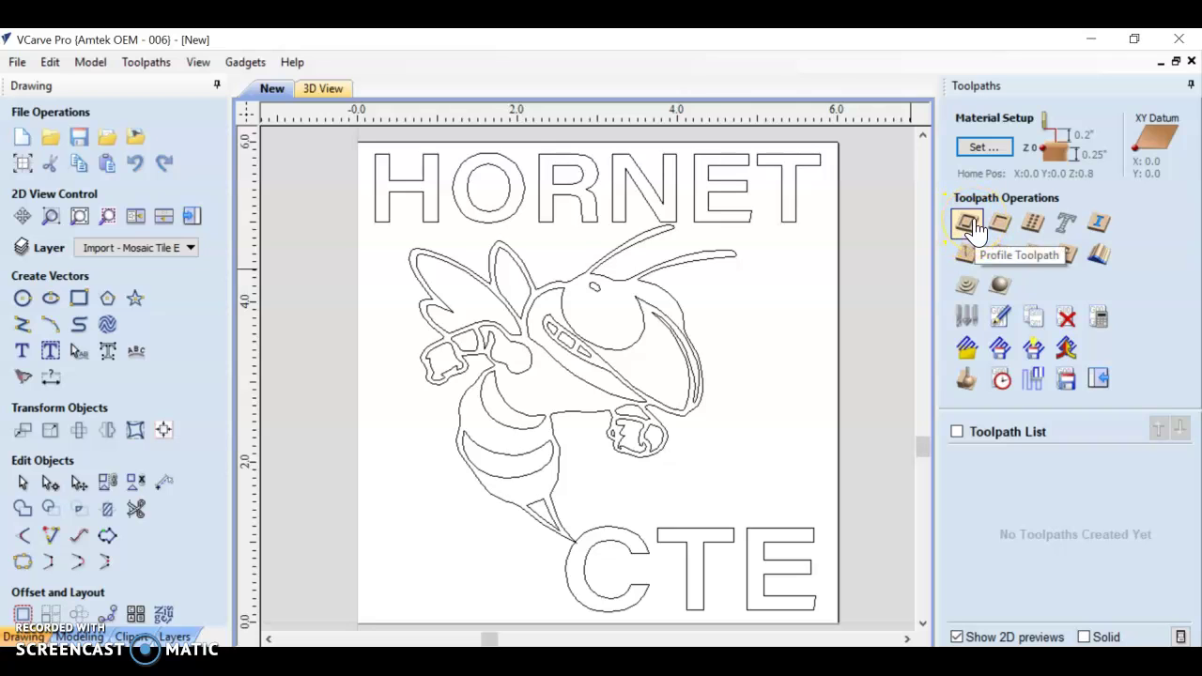
click(783, 173)
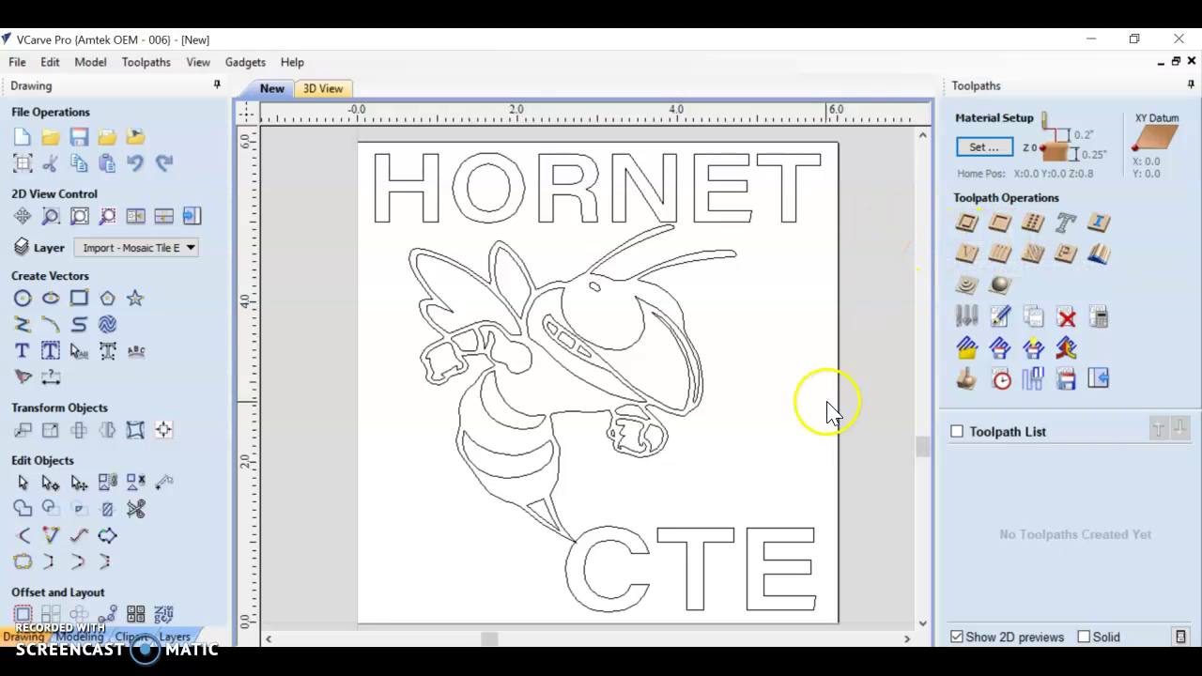
Select all the hornet and lettering vectors and start a Pocket toolpath for them
drag(861, 145, 323, 621)
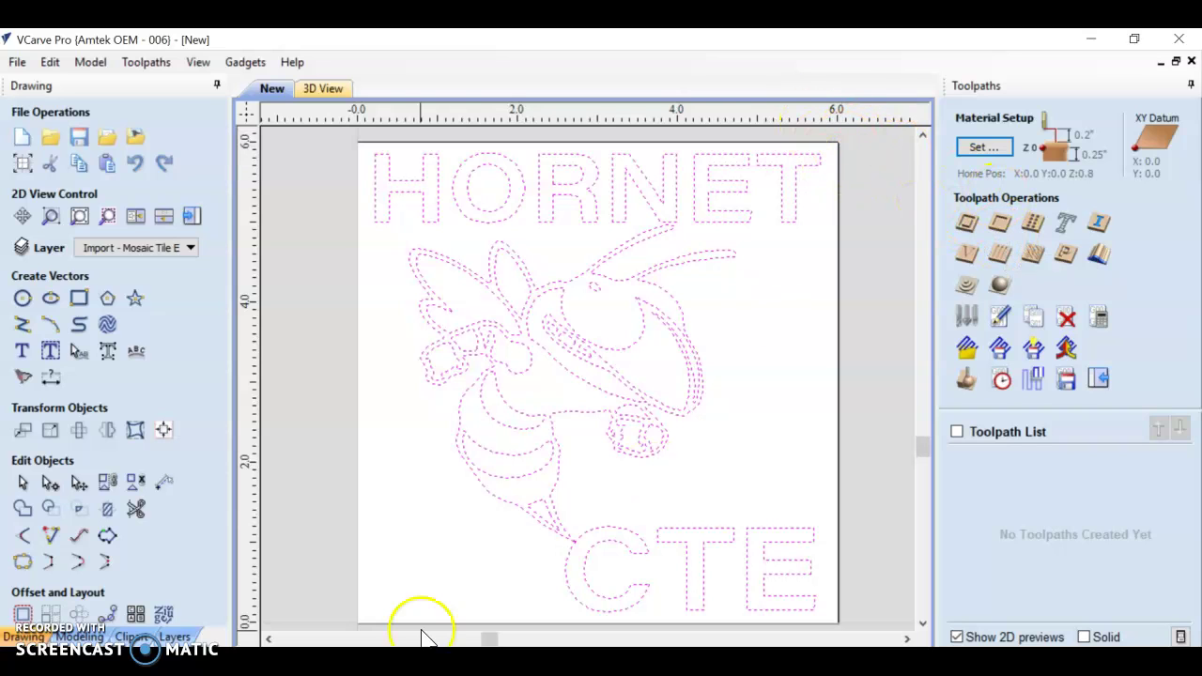
click(1001, 226)
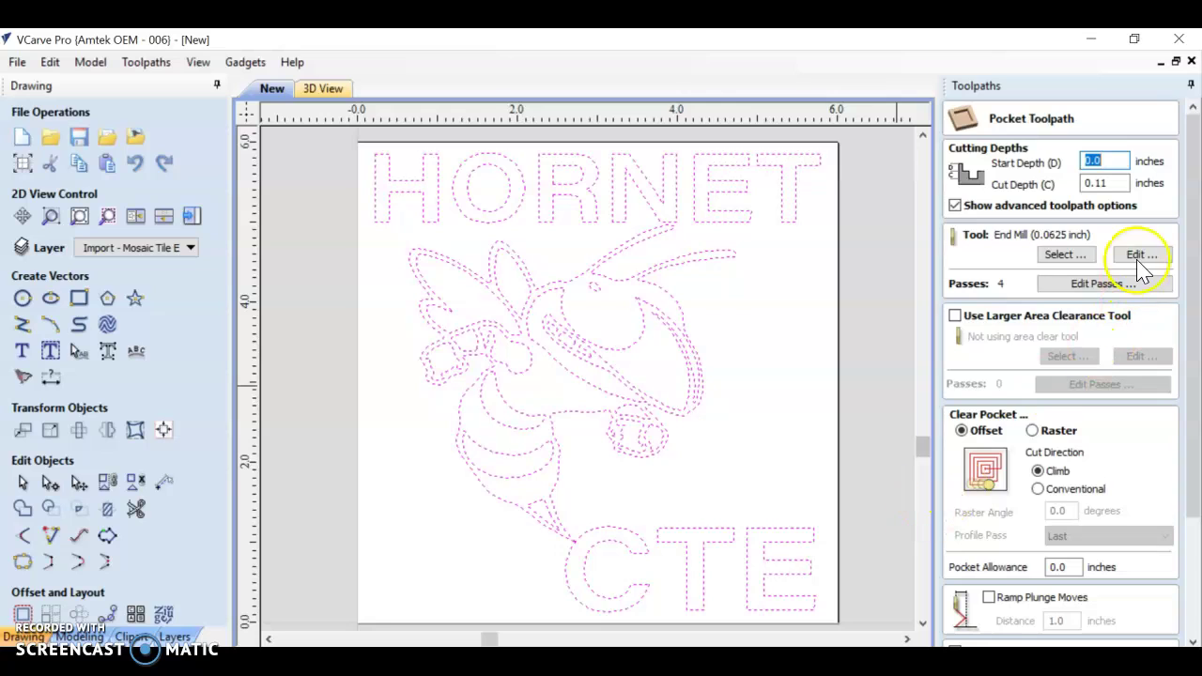
click(1118, 182)
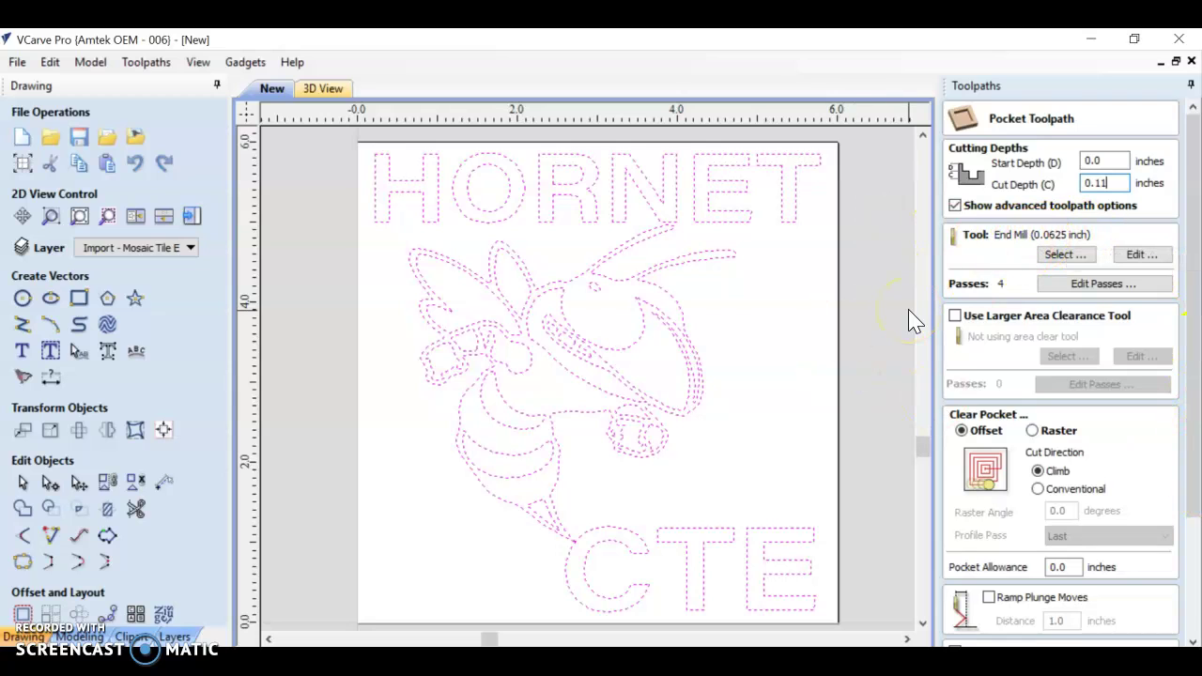
Open the tool database for the pocket's cutting tool and pick the imperial 0.0625 inch end mill
click(1064, 254)
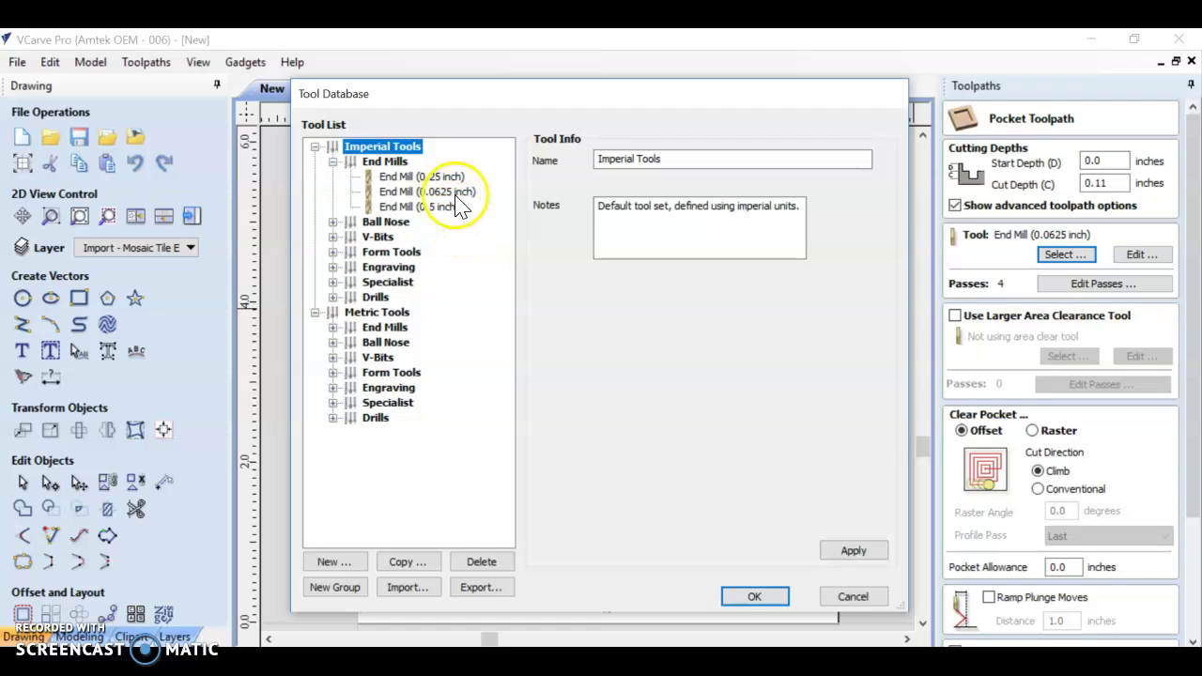
click(439, 192)
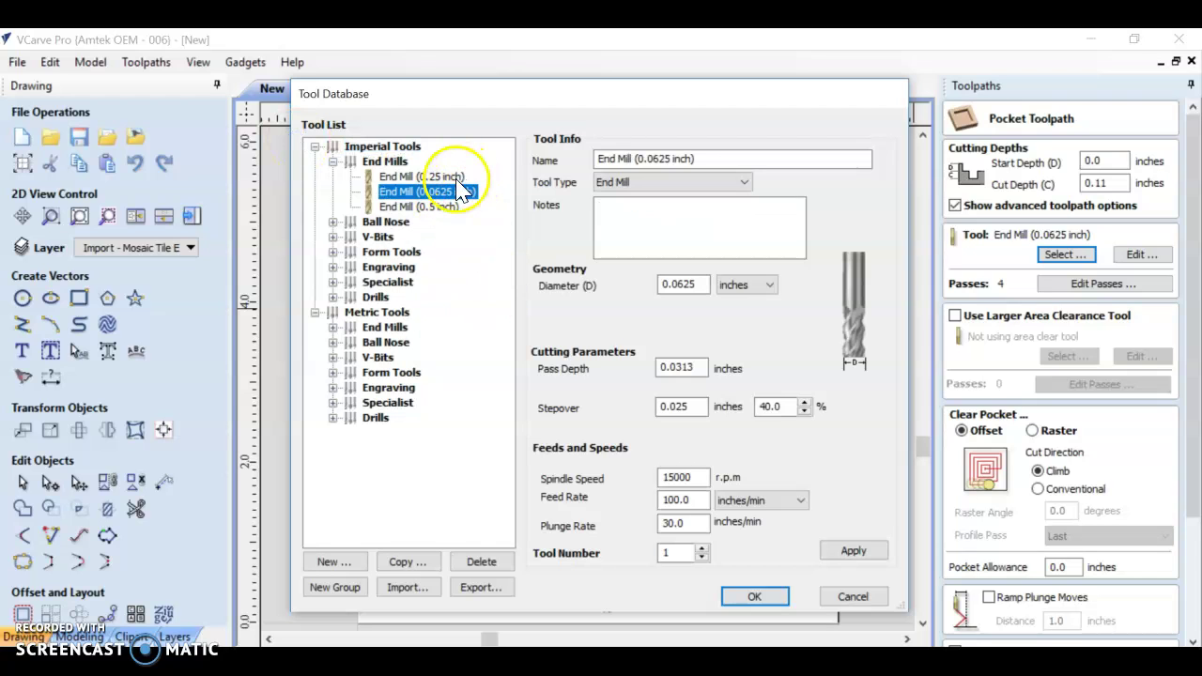
Duplicate the 0.25 inch end mill in the tool list and delete the copy
click(421, 177)
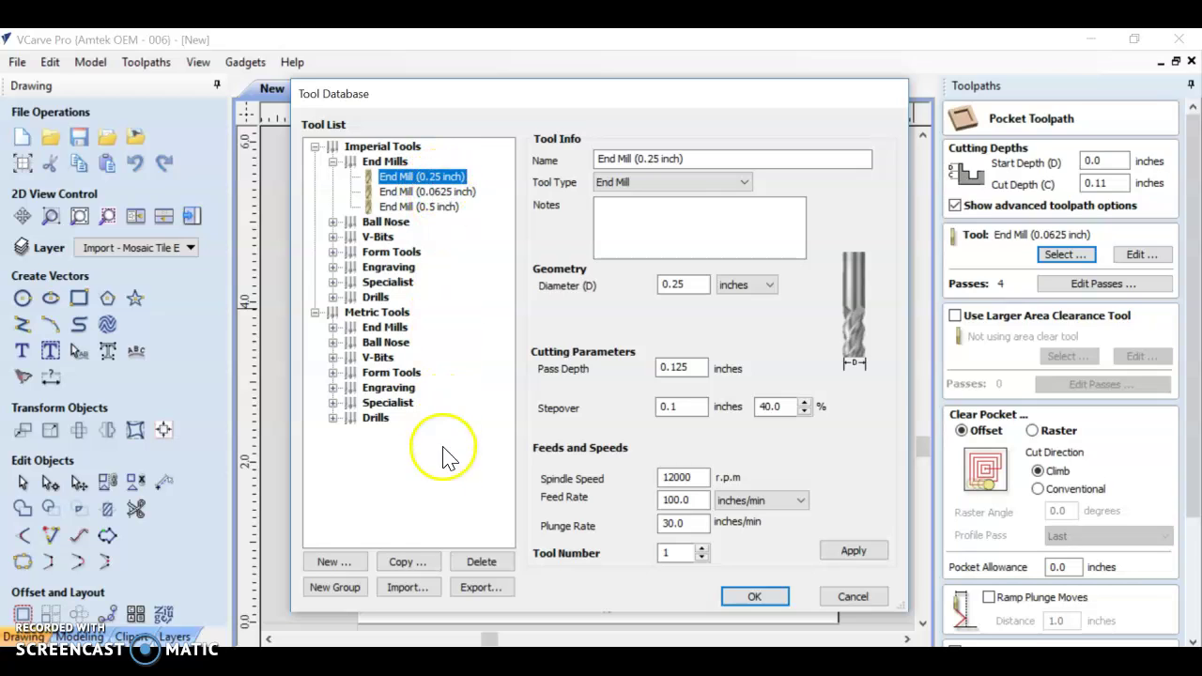
click(413, 563)
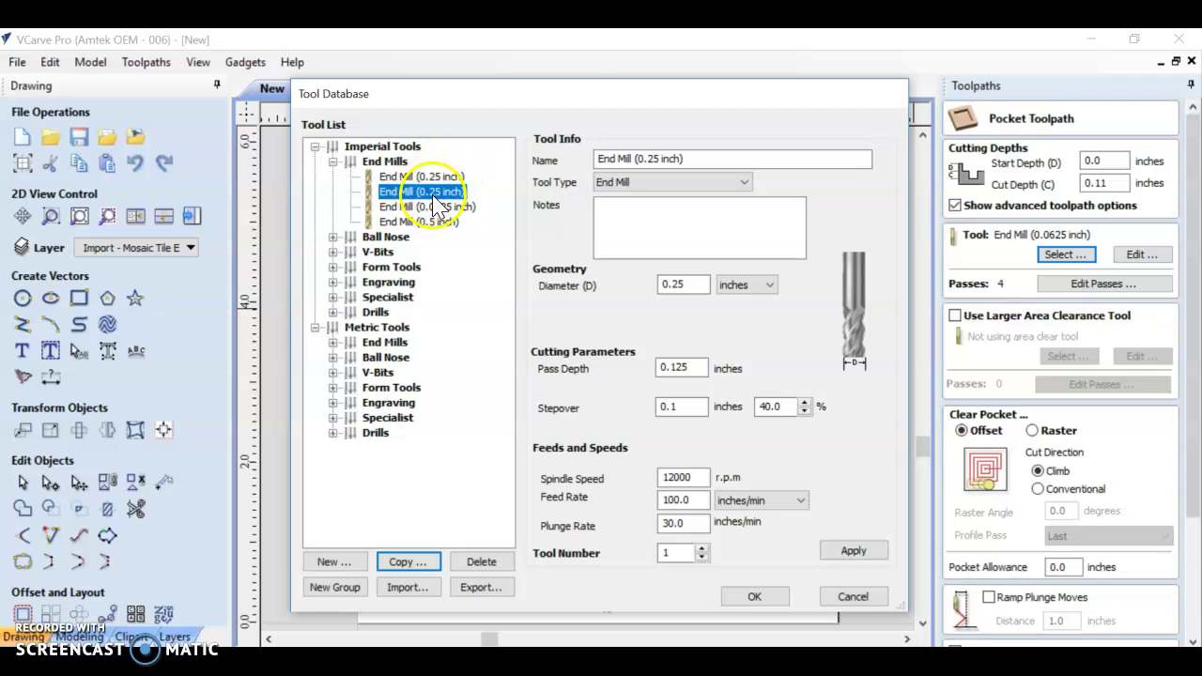
click(481, 562)
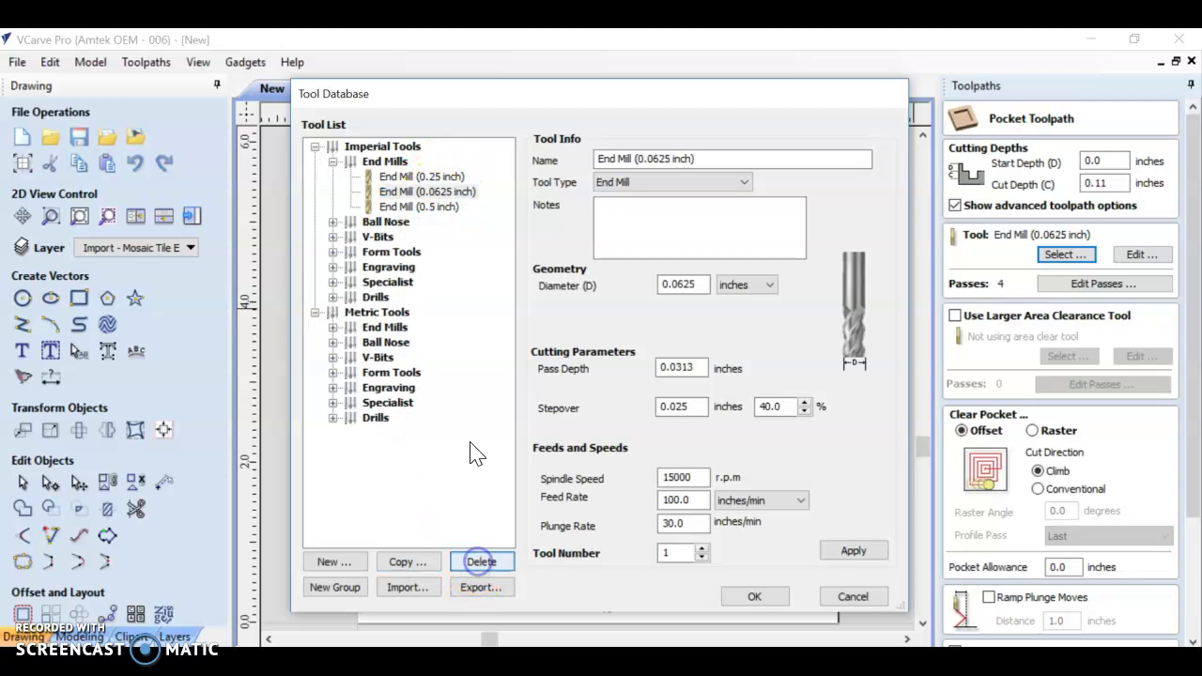
Set the pass depth of the 0.0625 inch end mill to 0.0625 inches
click(458, 190)
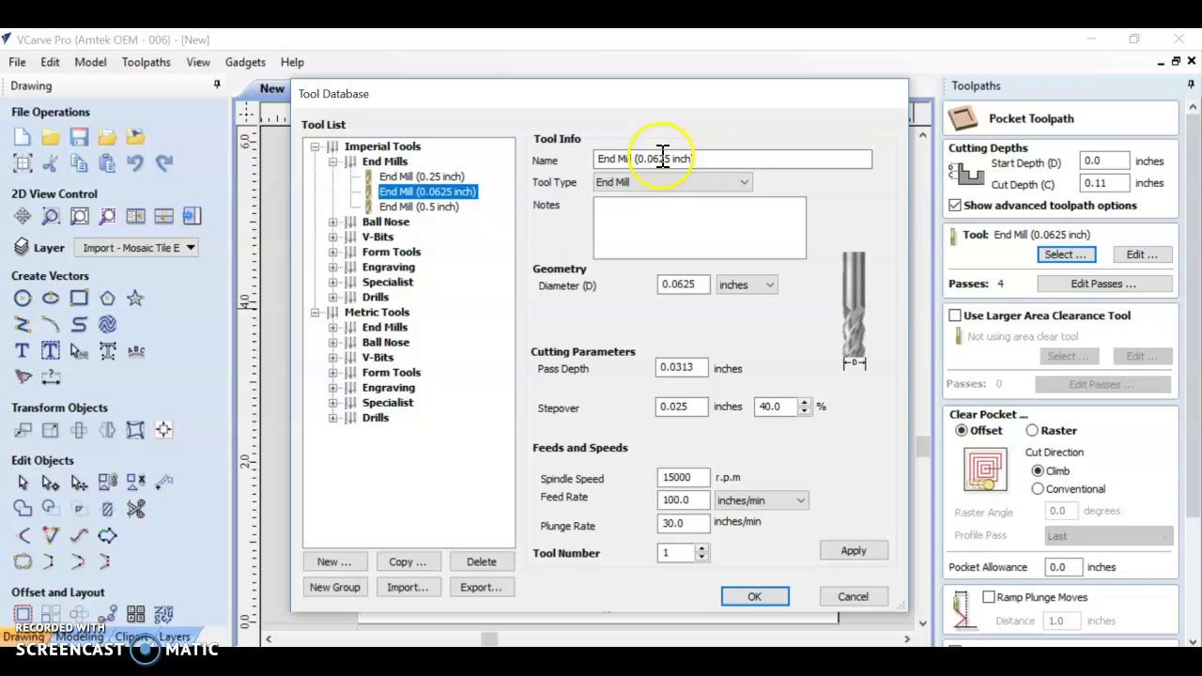
click(701, 158)
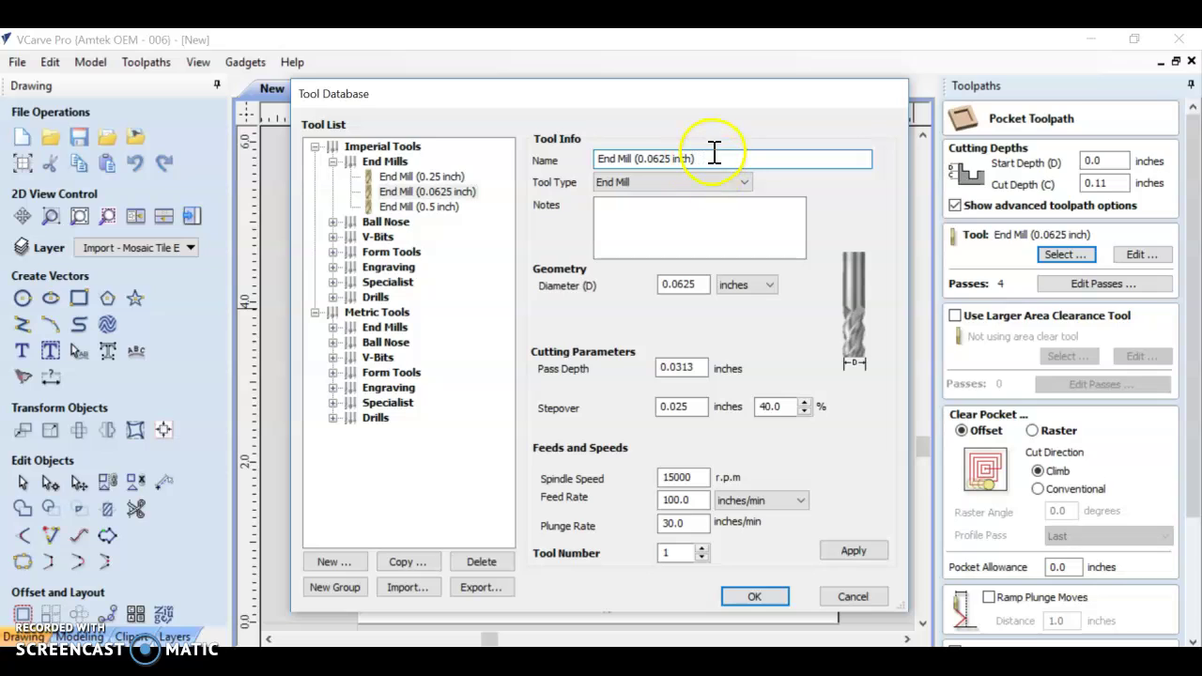
click(695, 284)
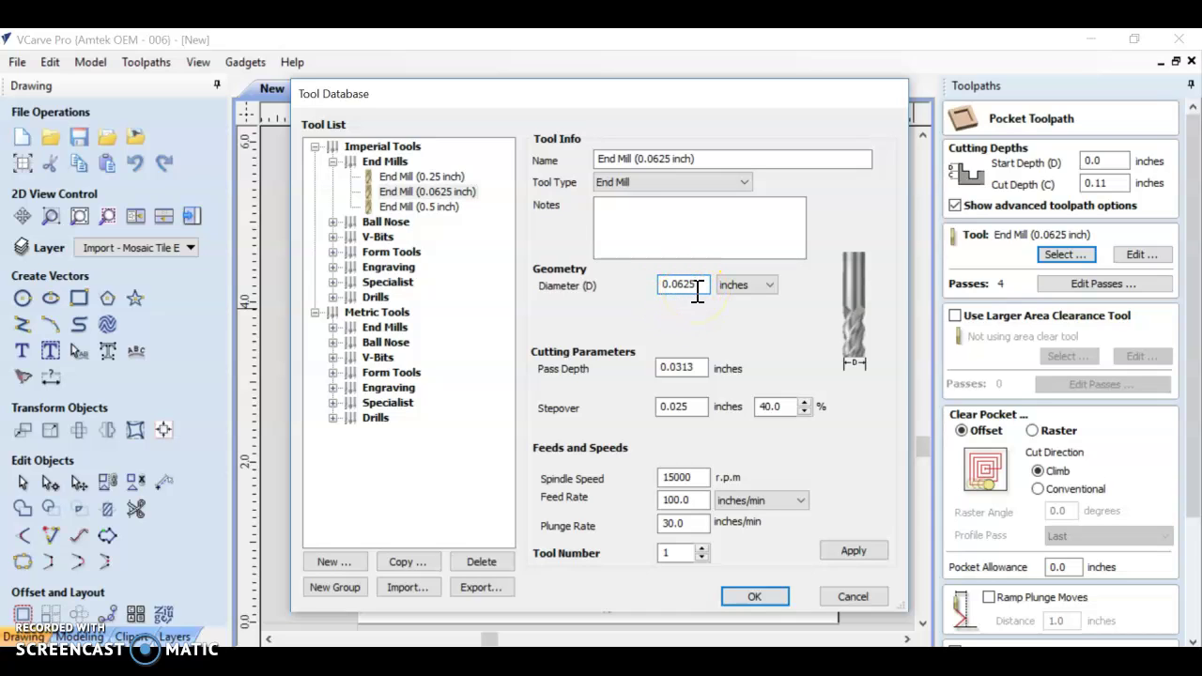
click(698, 370)
click(683, 408)
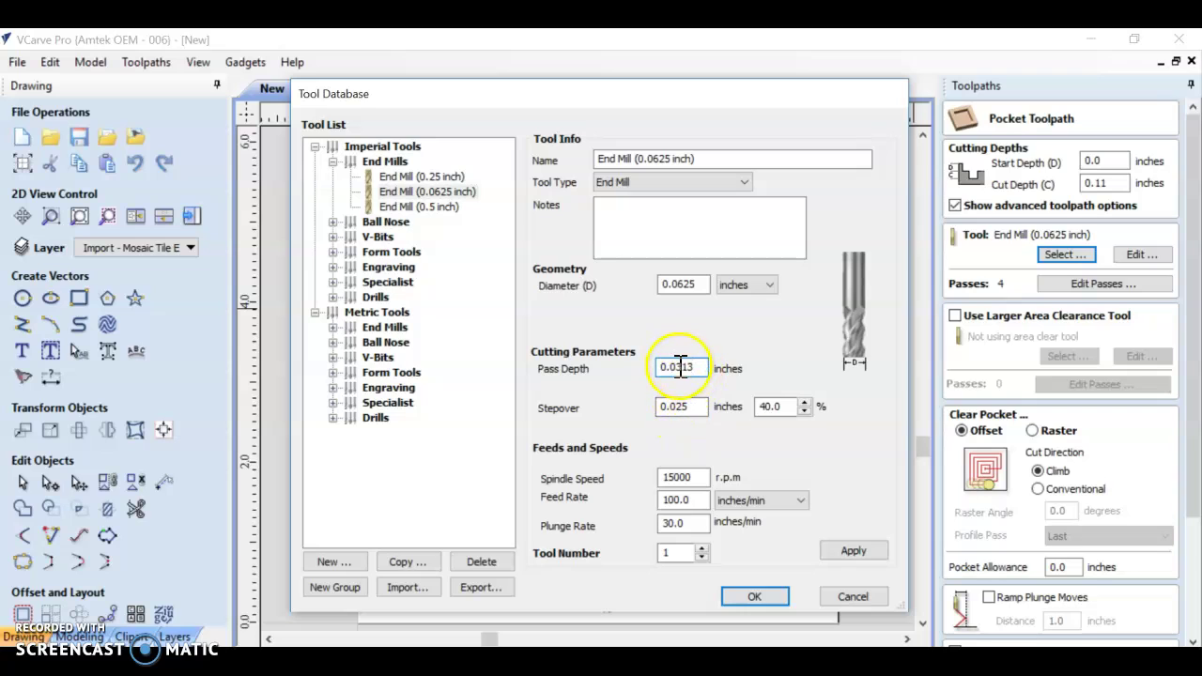
drag(674, 368, 697, 368)
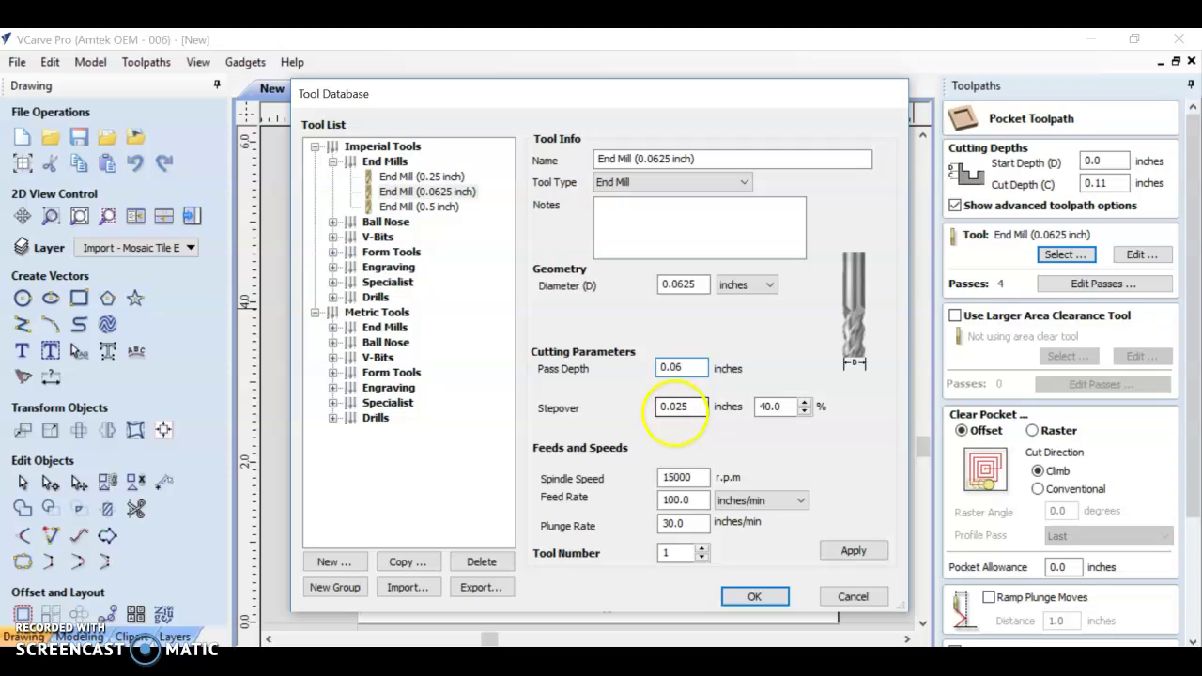
text(0625)
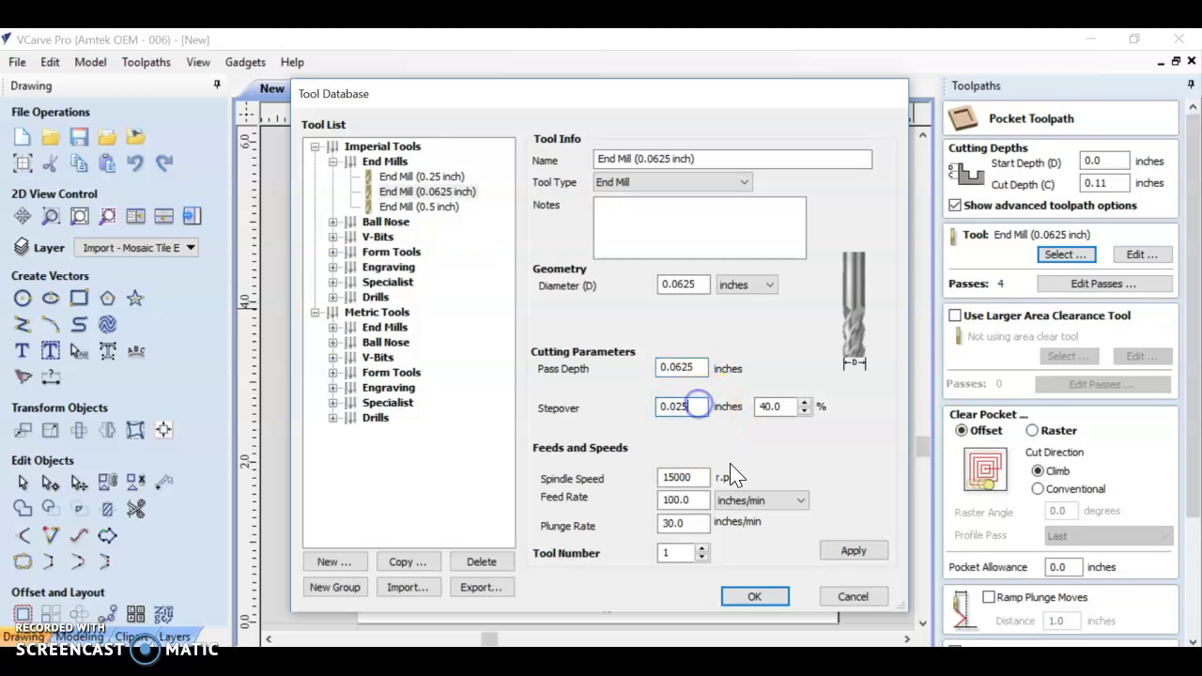
Check the end mill's stepover and spindle speed, and apply its edited settings to the pocket's tool
click(772, 404)
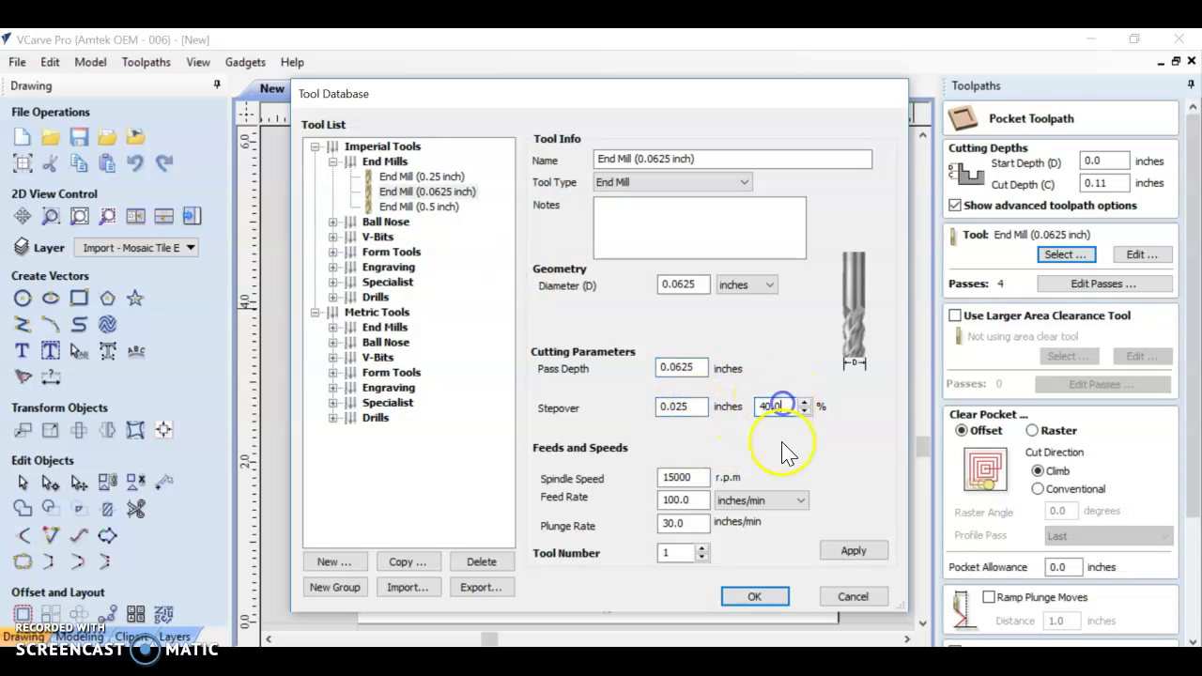
click(683, 406)
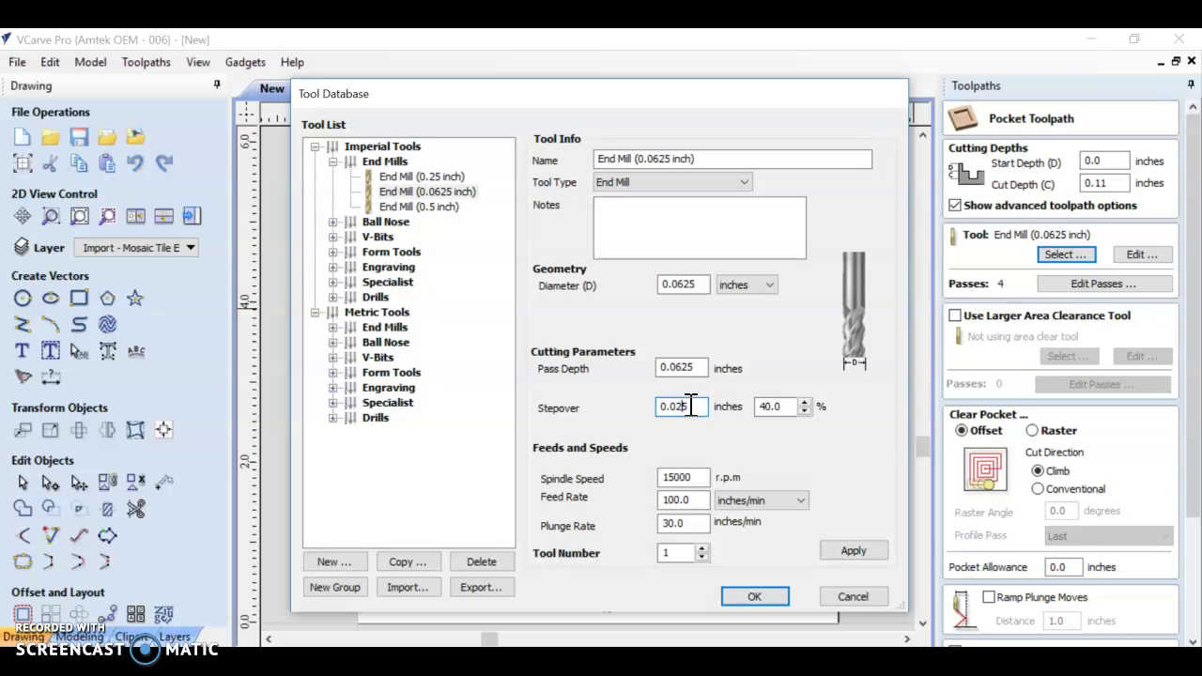
click(684, 405)
drag(680, 404, 691, 404)
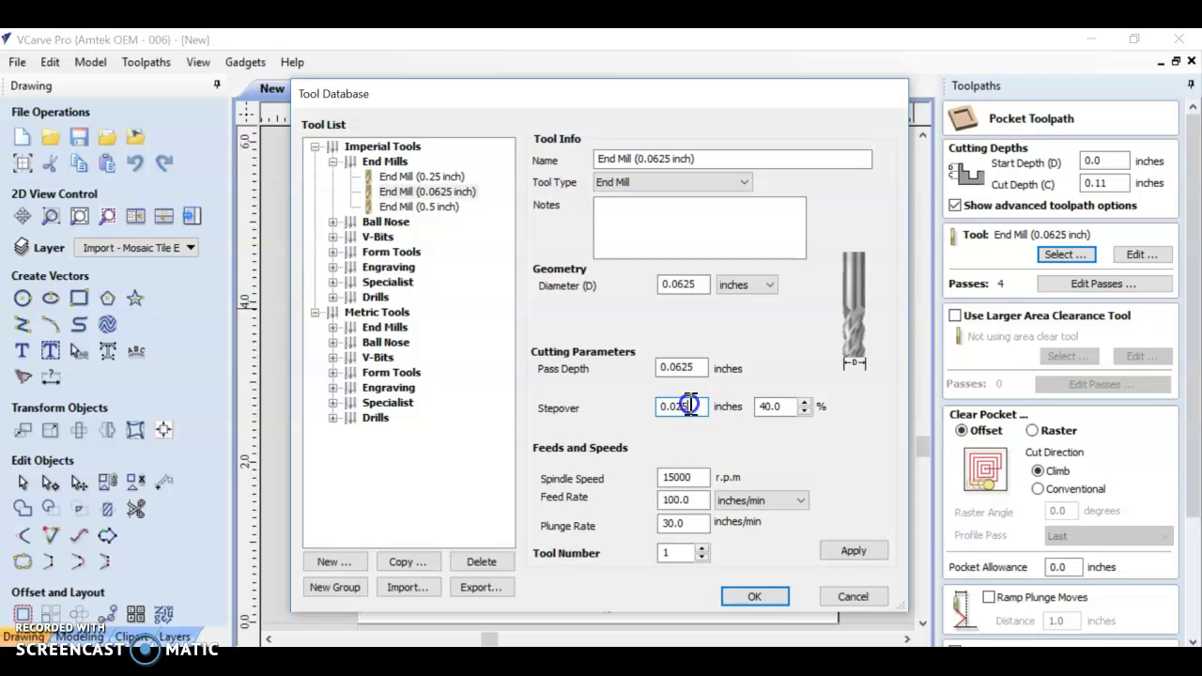
click(692, 477)
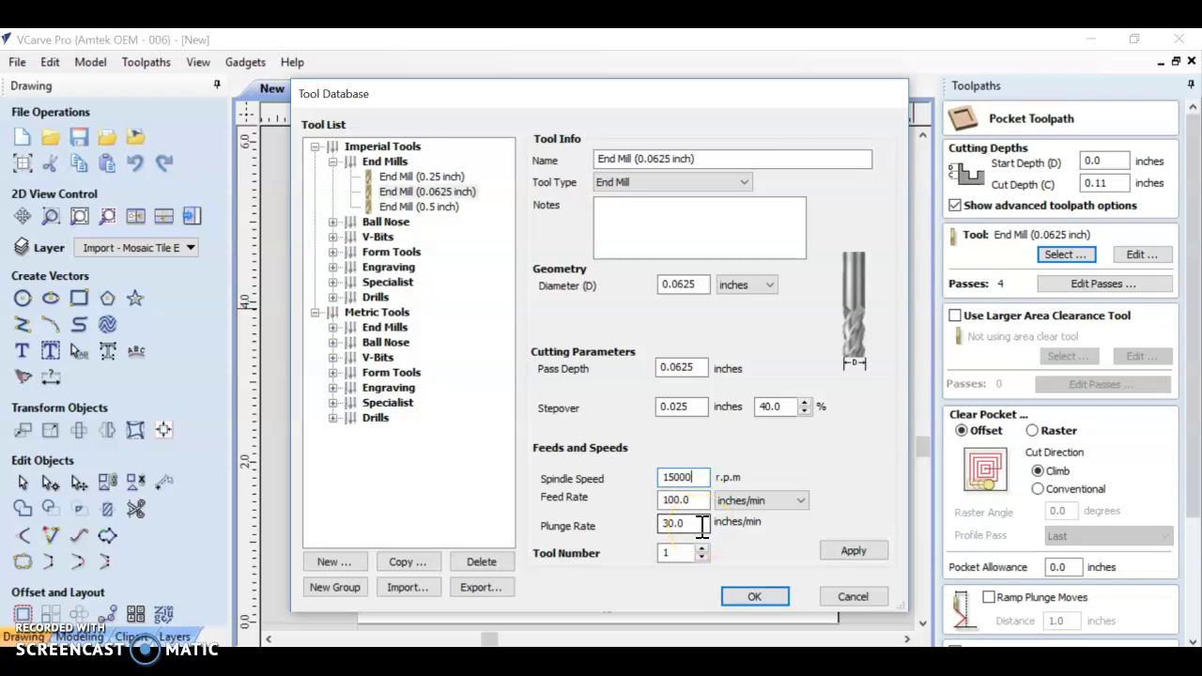
click(620, 385)
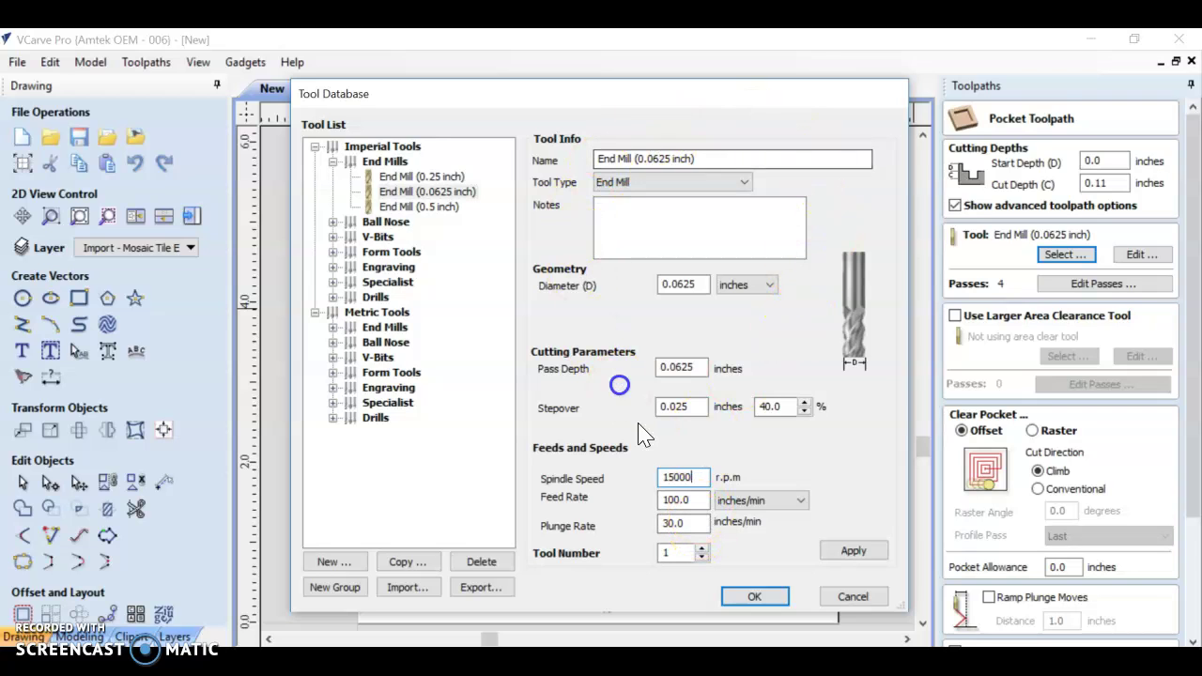
click(842, 554)
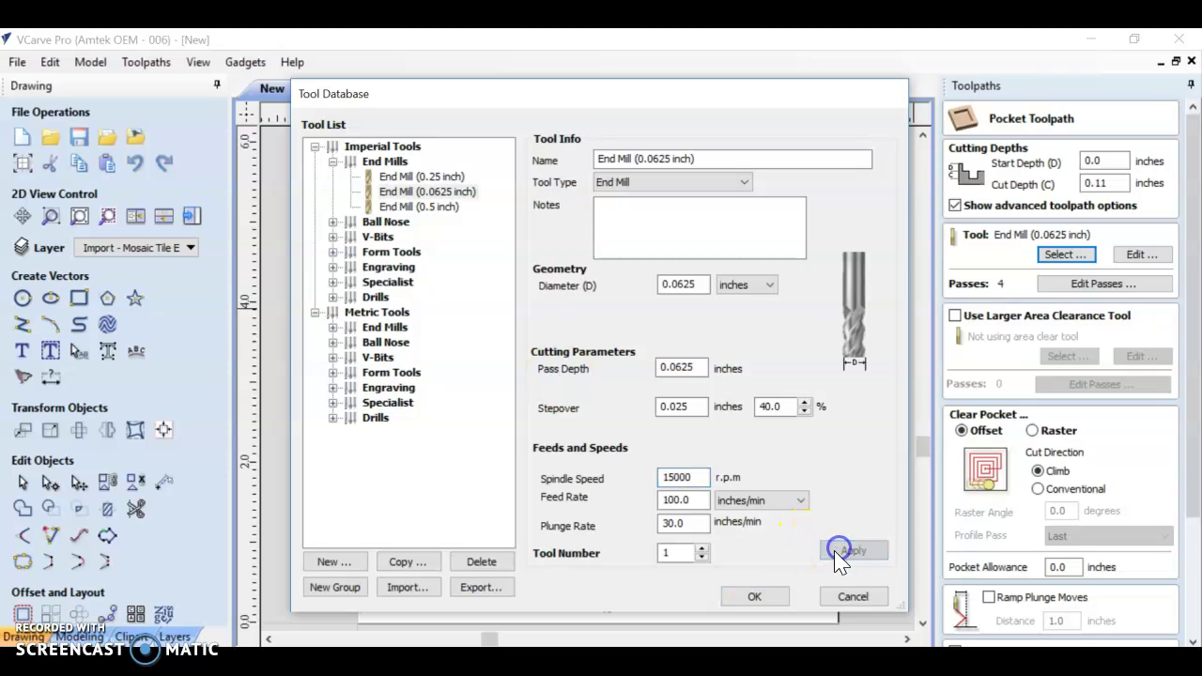
click(757, 600)
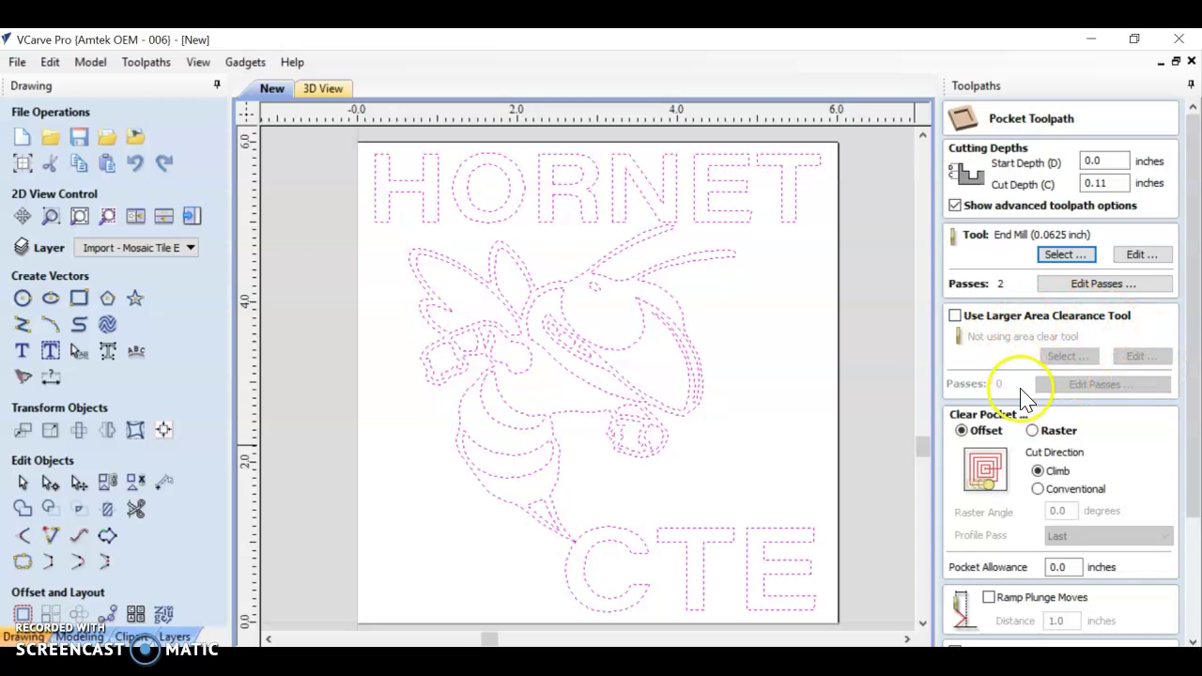
Name the pocket toolpath "Pocket 1 -All" and calculate it
scroll(1010, 420, down, 1)
scroll(1010, 421, down, 3)
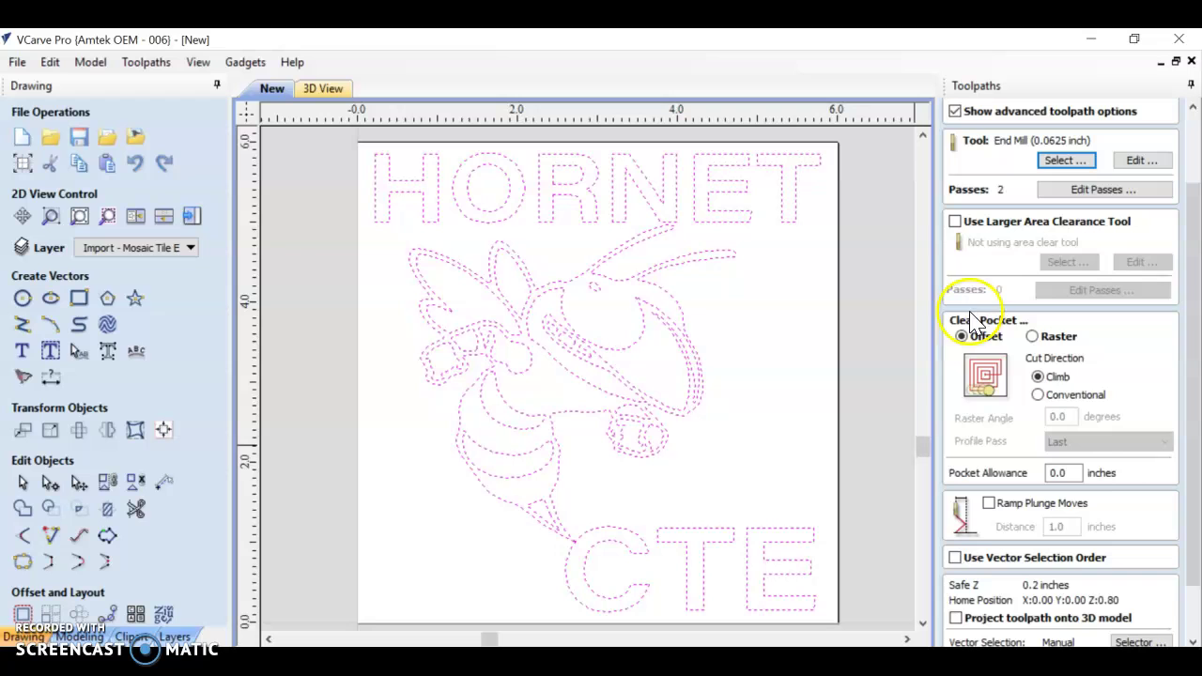
scroll(1105, 457, down, 2)
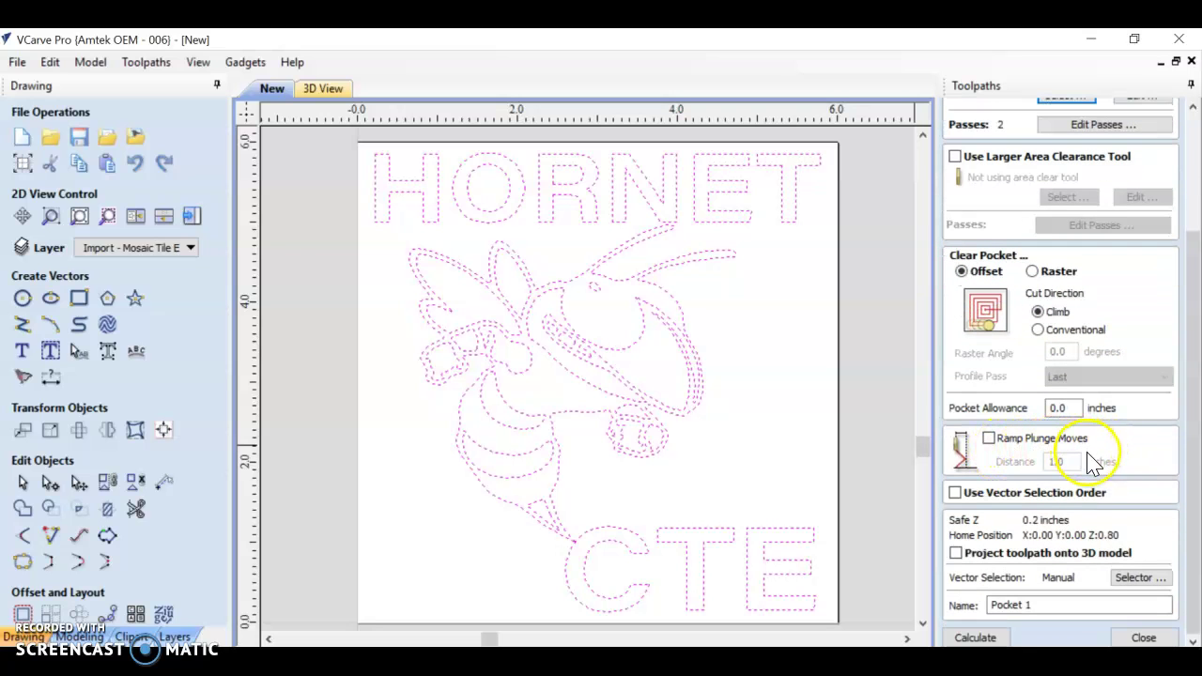
click(1045, 606)
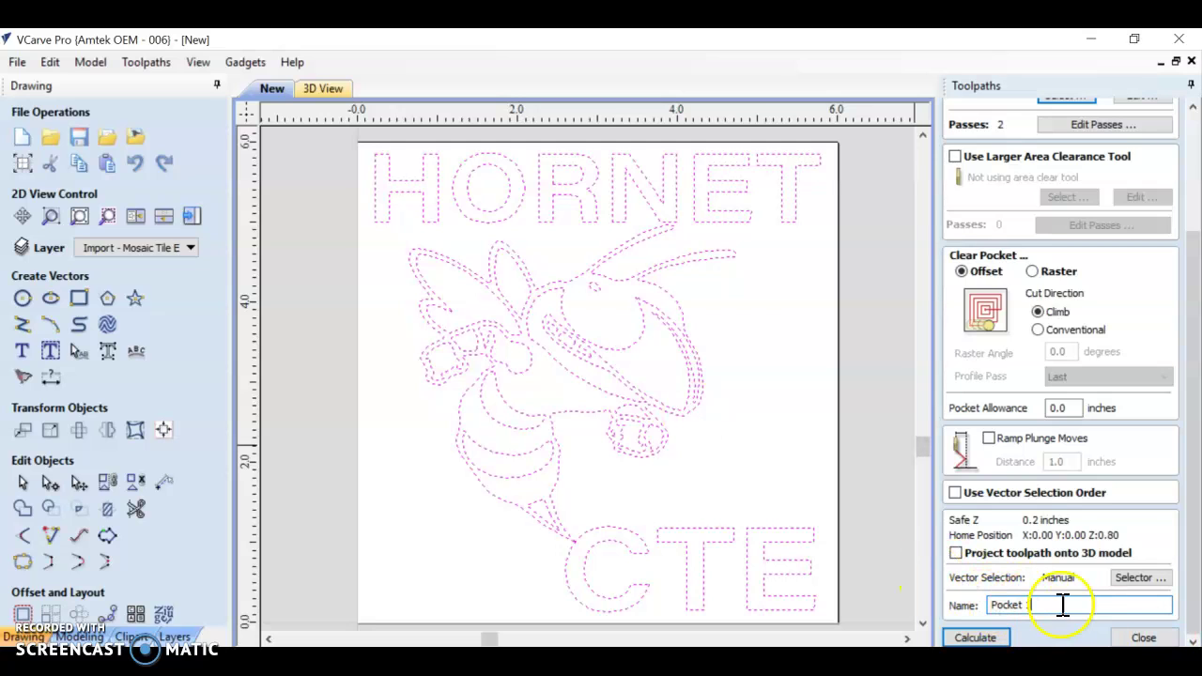
key(BackSpace)
click(977, 638)
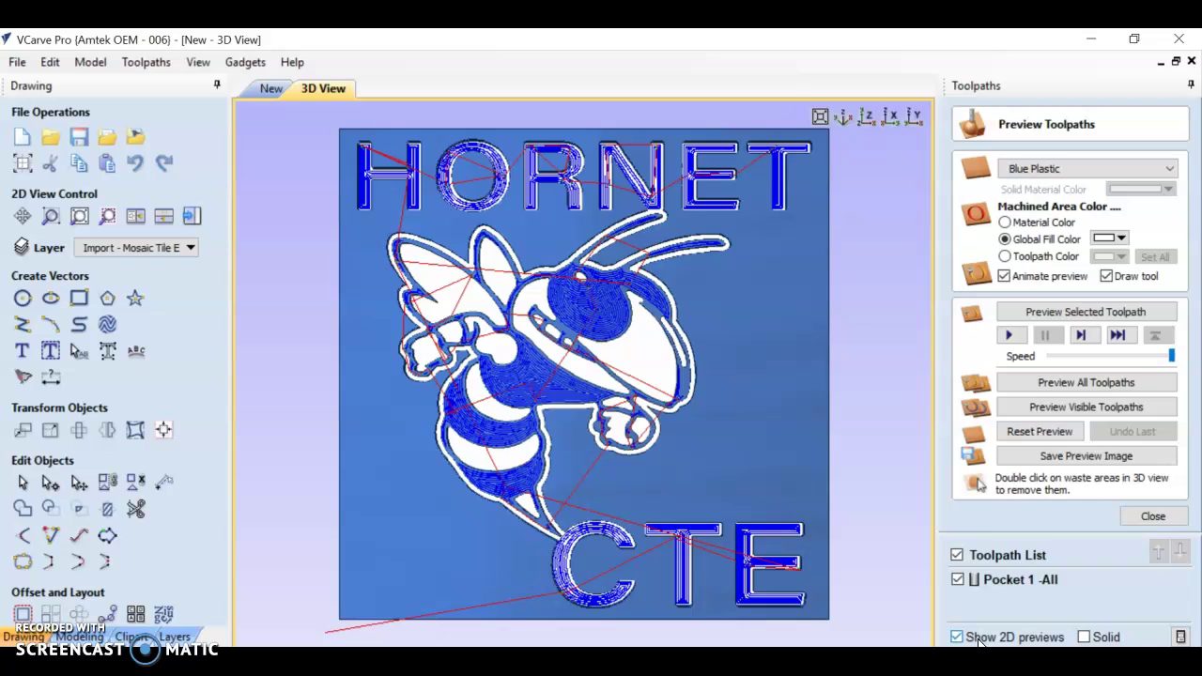
Reset the 3D preview and simulate the Pocket 1 -All toolpath with its path lines hidden
click(1057, 433)
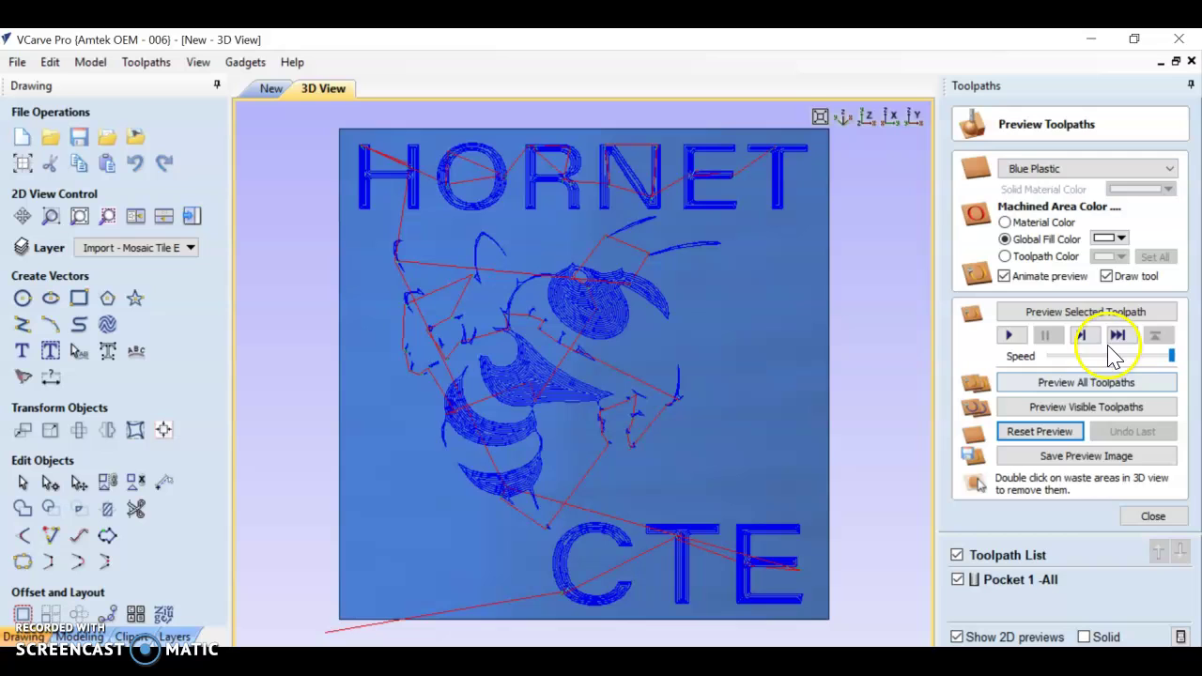
click(956, 556)
click(956, 556)
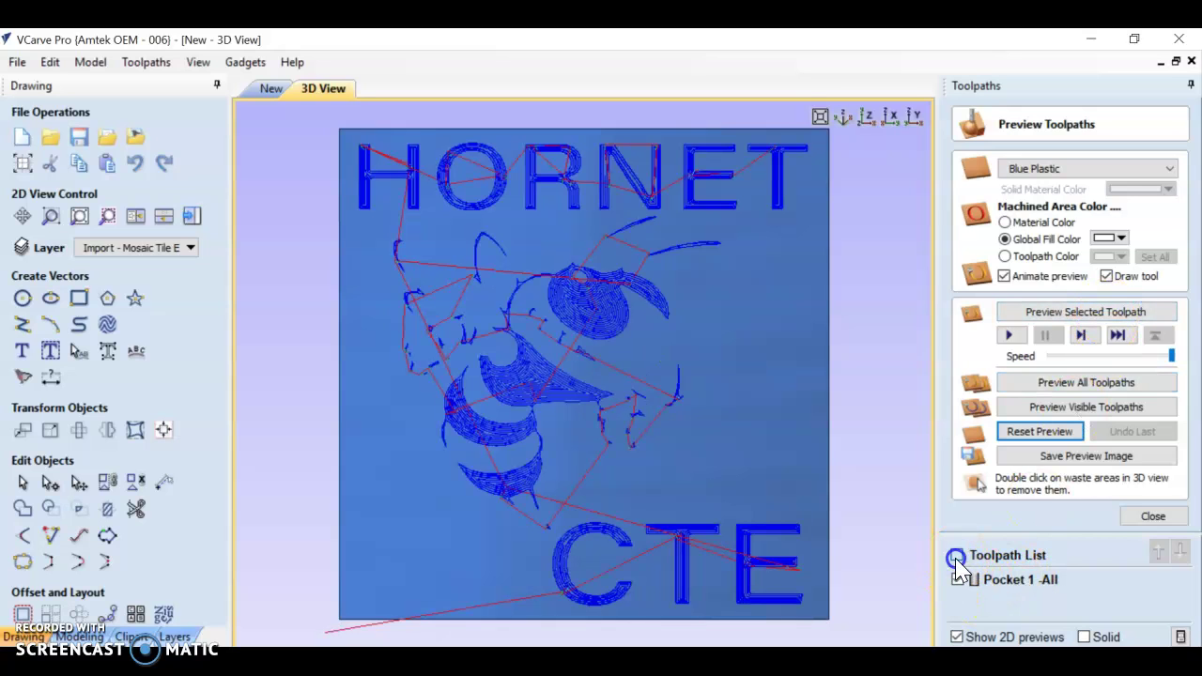
click(1081, 312)
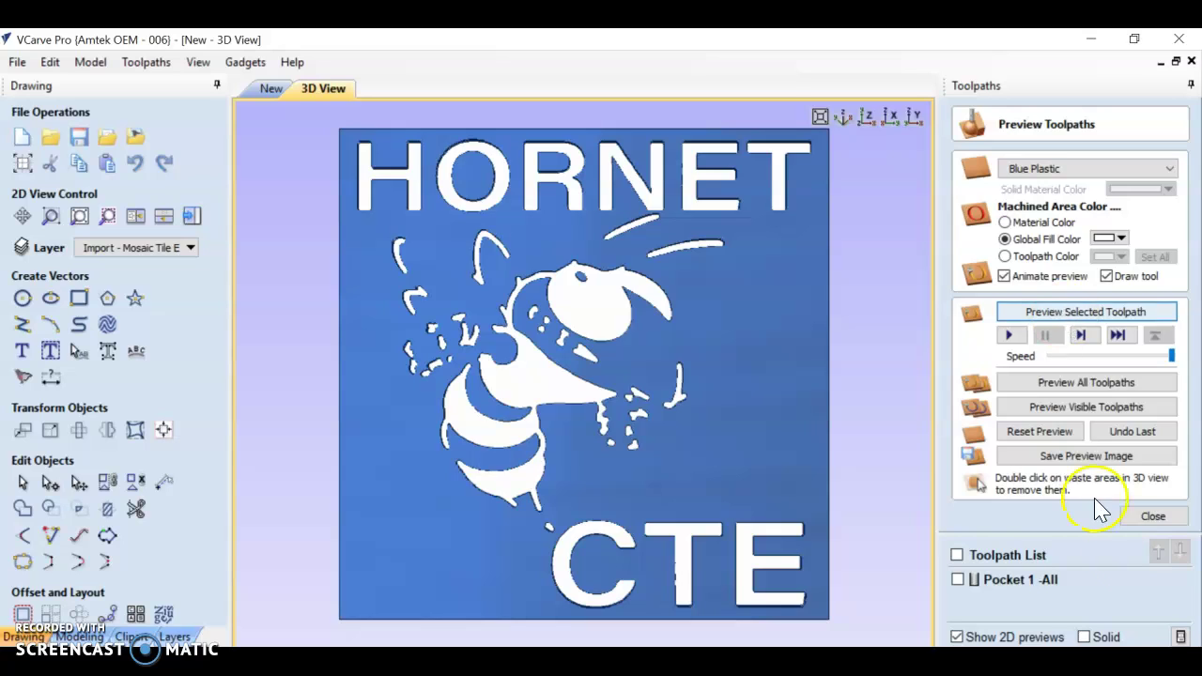
Reopen the Pocket 1 -All toolpath for editing in the 2D view and deselect all hornet vectors, keeping only the HORNET and CTE lettering
click(1150, 517)
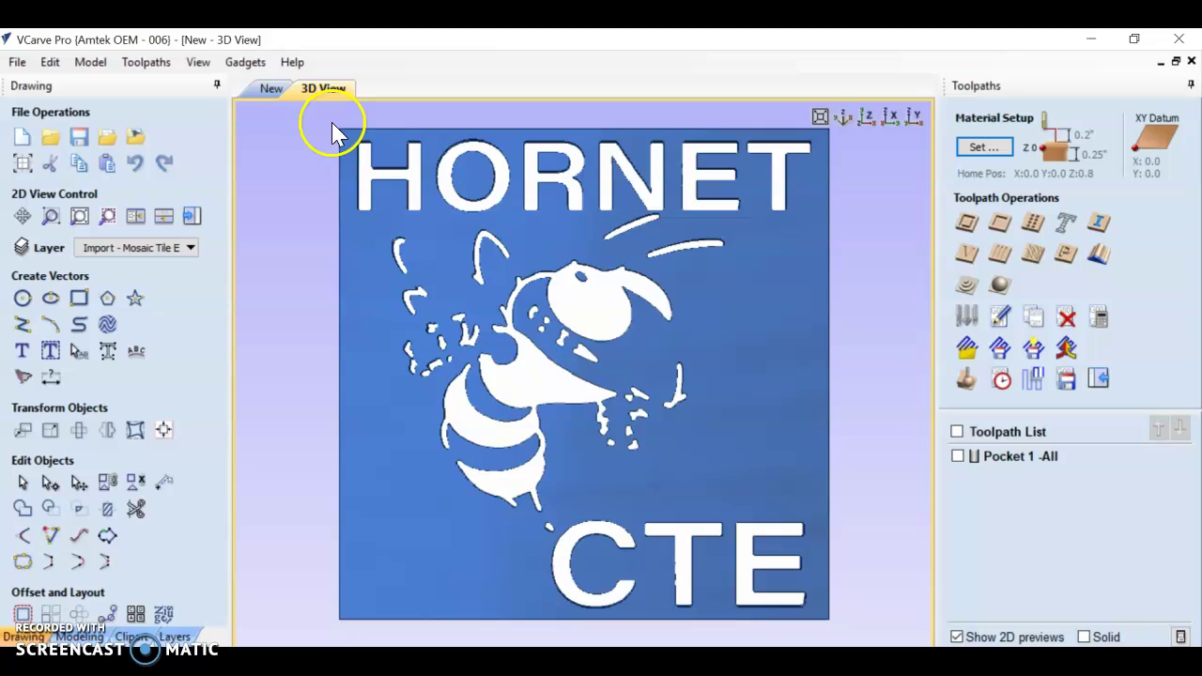
click(271, 92)
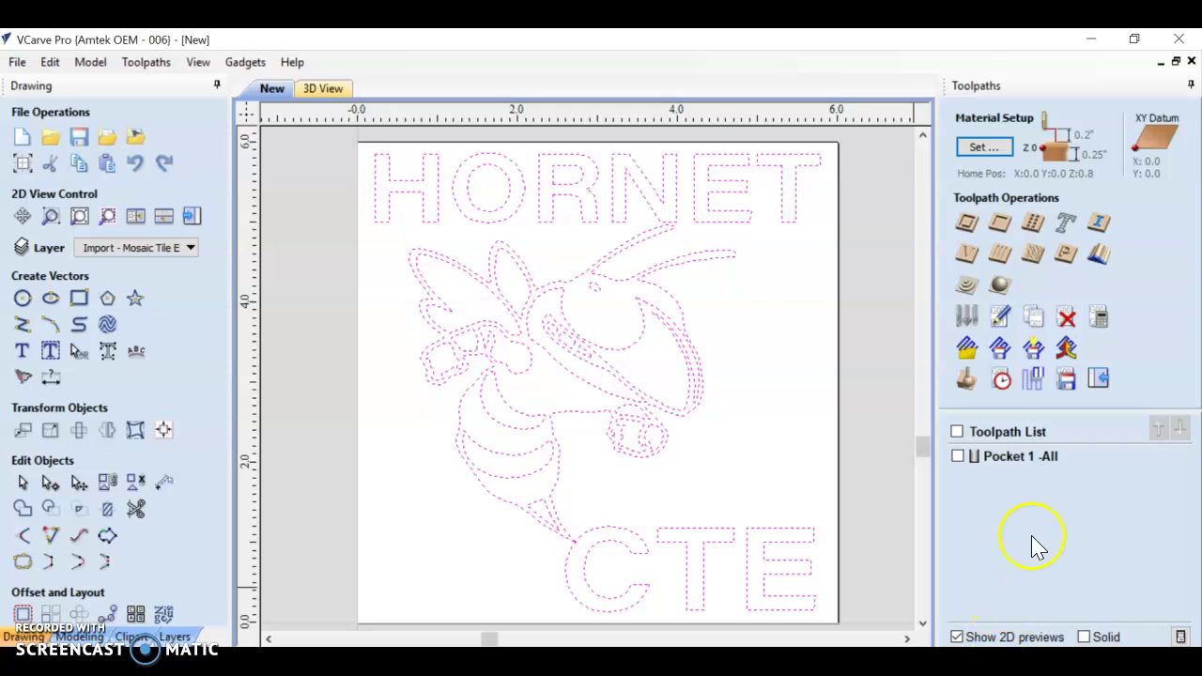
click(1045, 461)
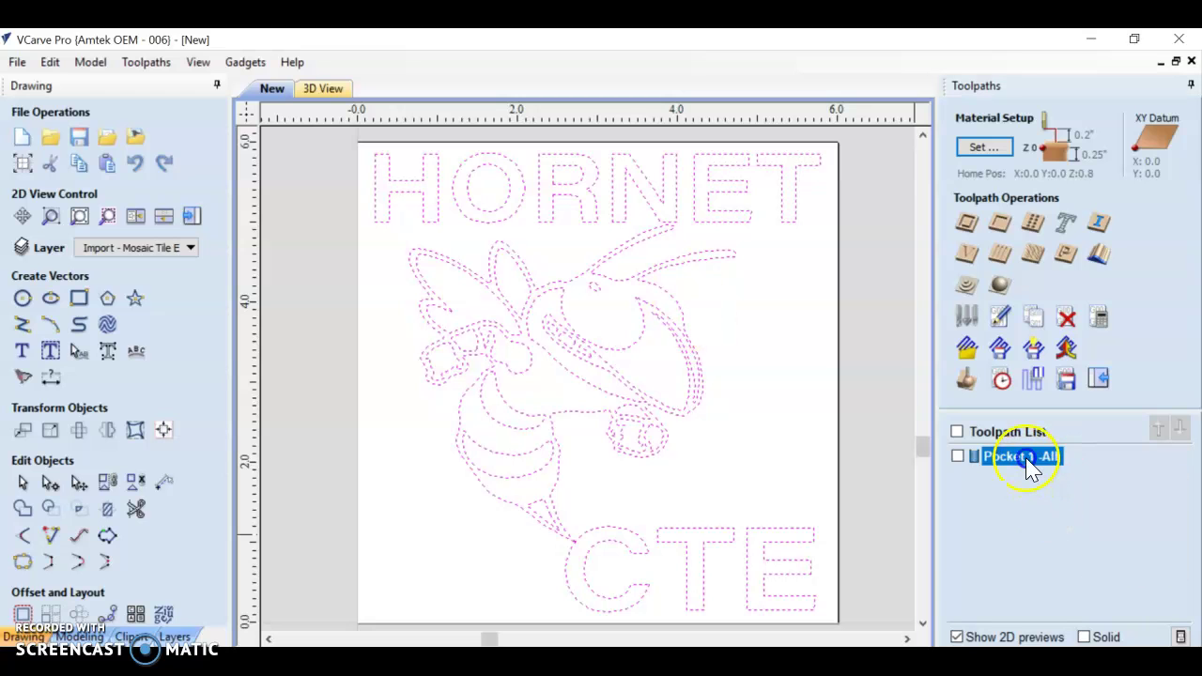
double_click(1029, 458)
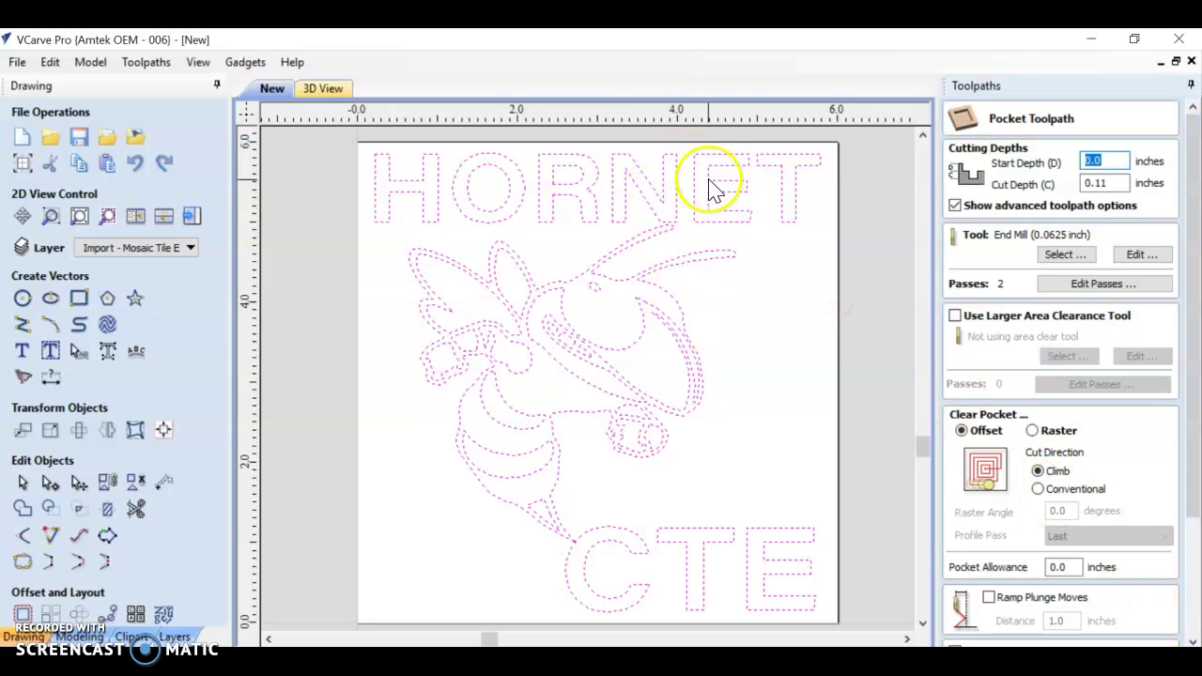
click(402, 462)
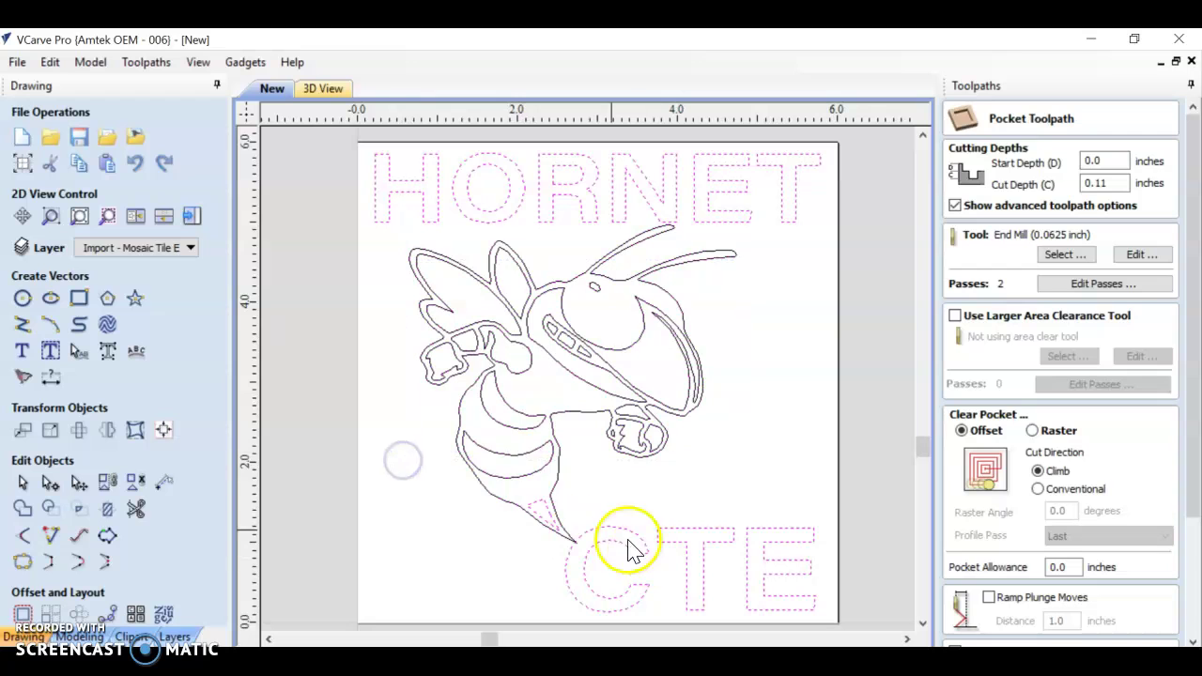
shift+click(537, 502)
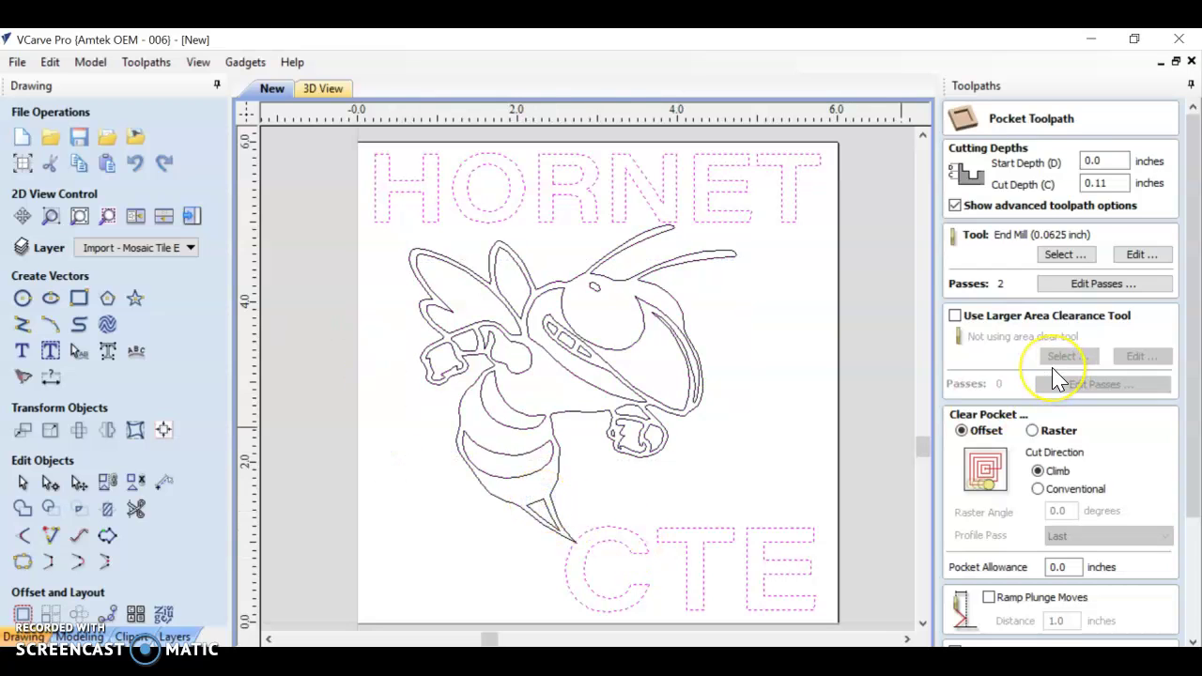
Rename the pocket toolpath "Pocket 1 -Words" and recalculate it
scroll(1054, 378, down, 5)
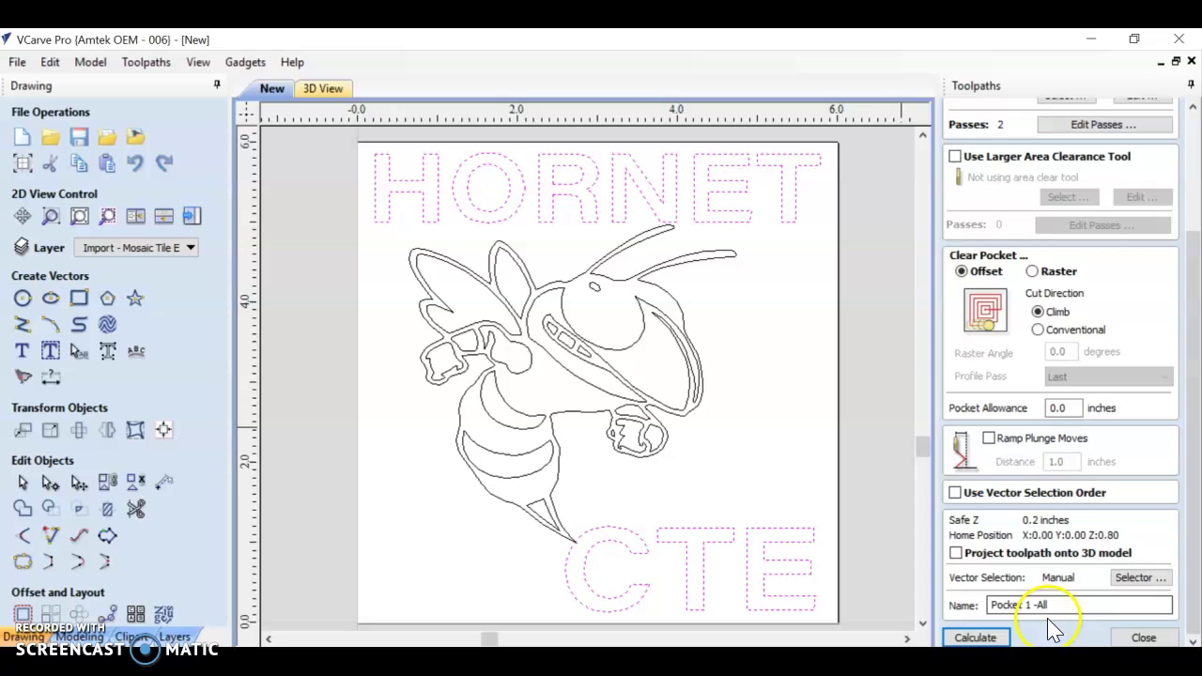
drag(1037, 605, 1065, 605)
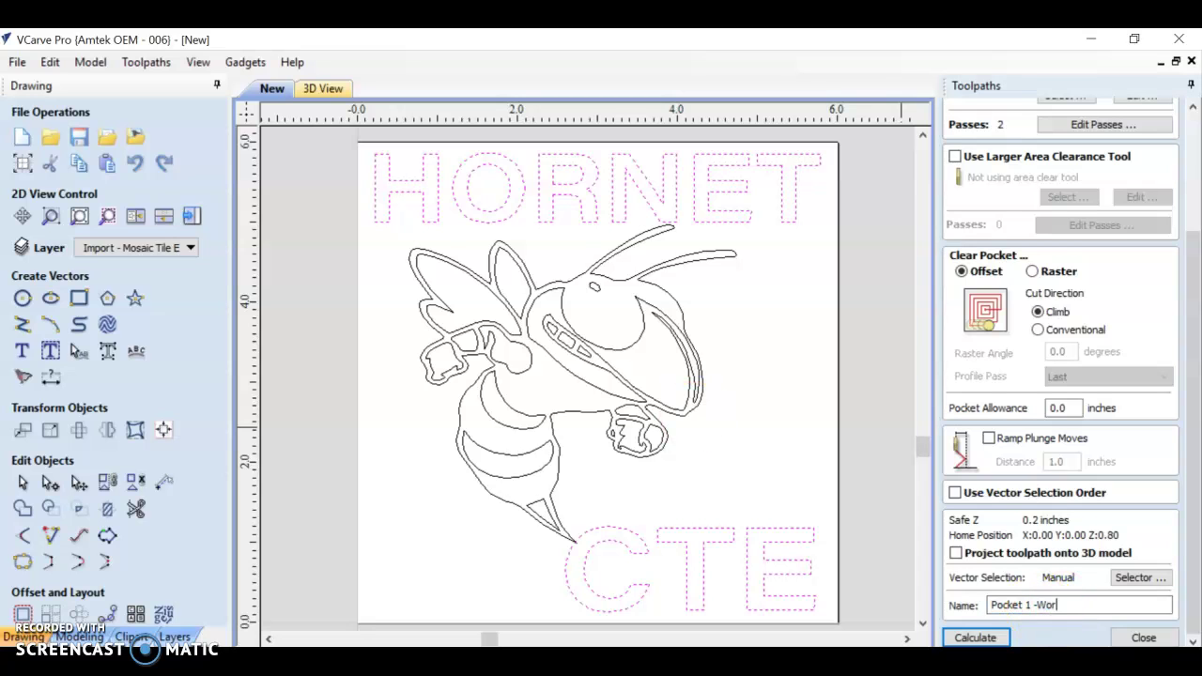
text(-Words)
click(975, 638)
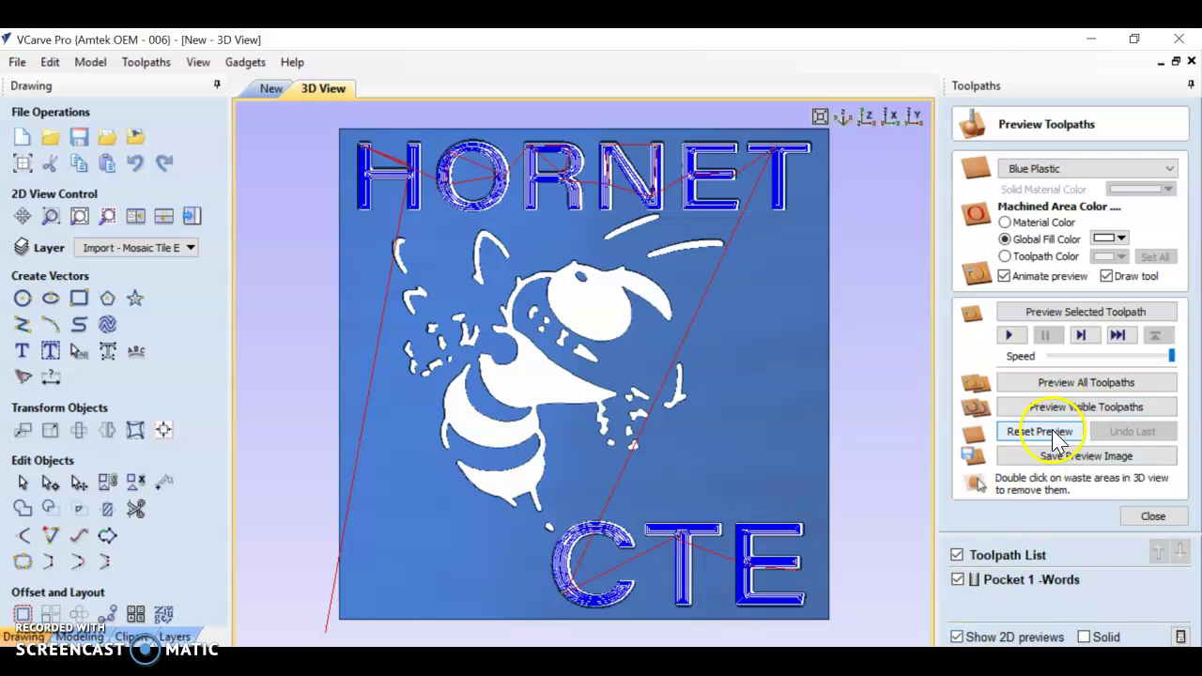
Reset the 3D preview and simulate the Pocket 1 -Words toolpath
click(1045, 433)
click(1071, 314)
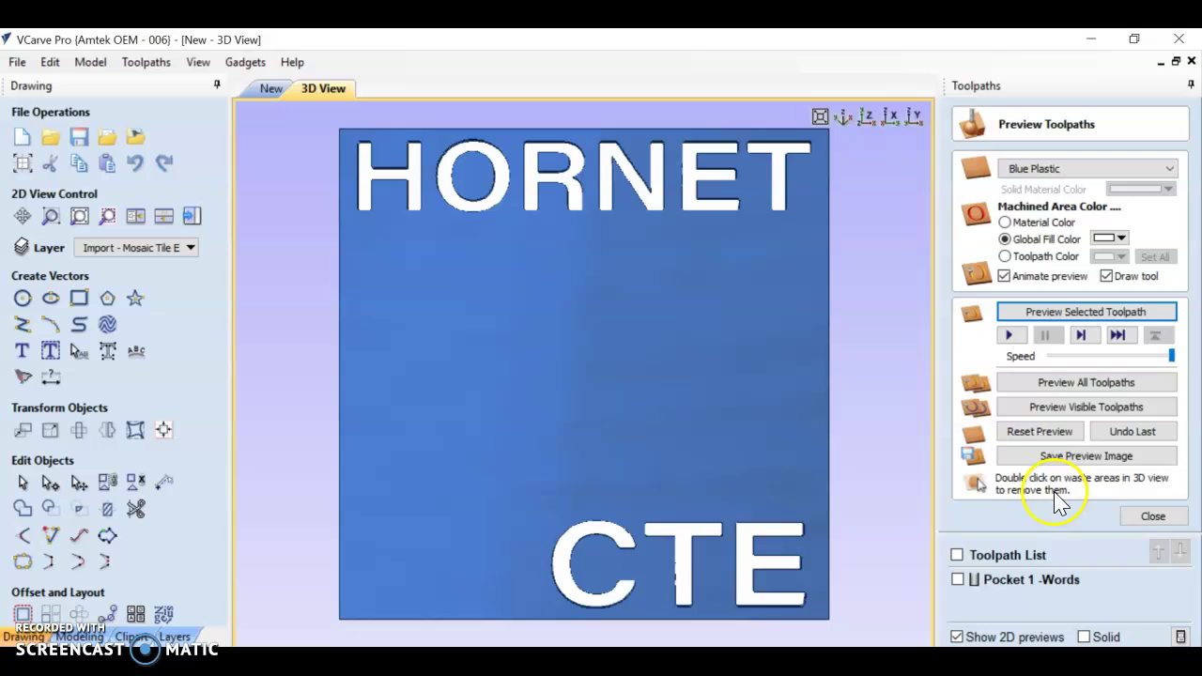
Select only the hornet vectors in the 2D view and close the toolpath preview
click(271, 89)
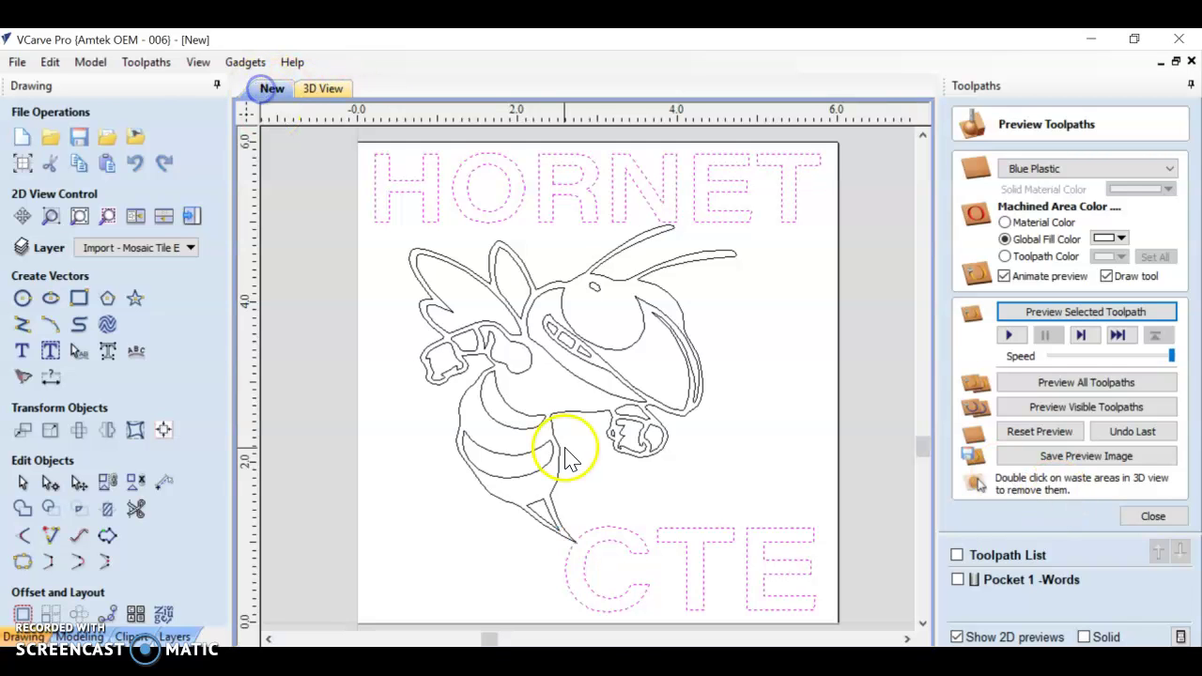
drag(795, 259, 370, 519)
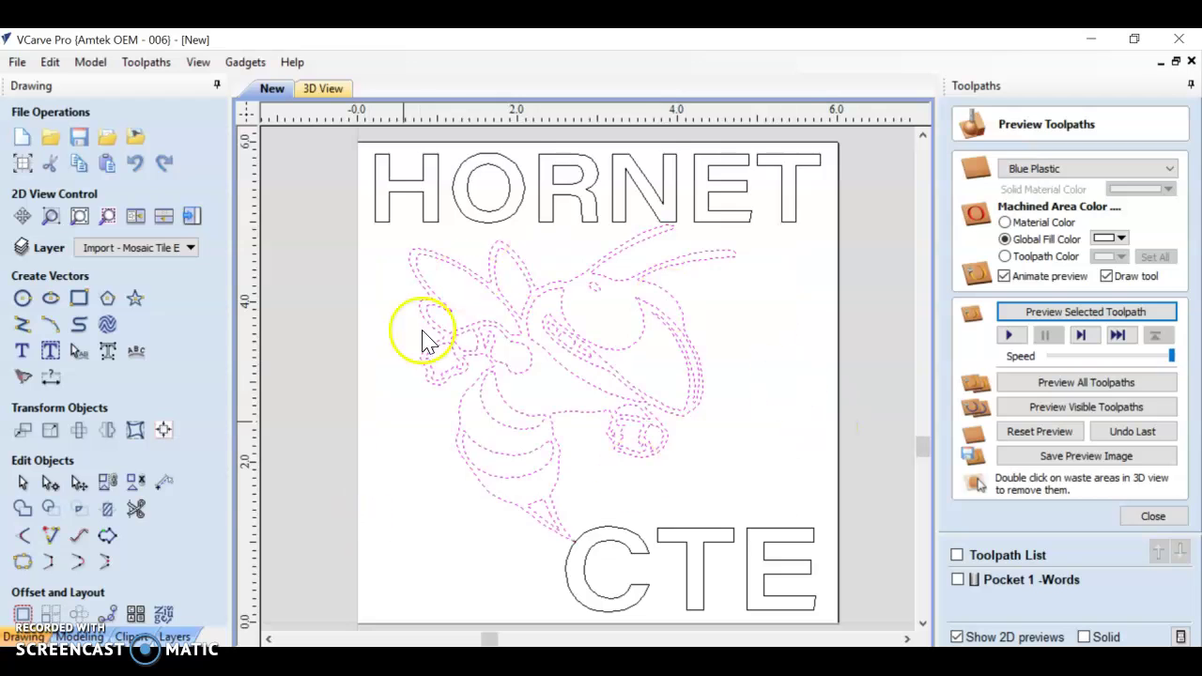
click(1153, 517)
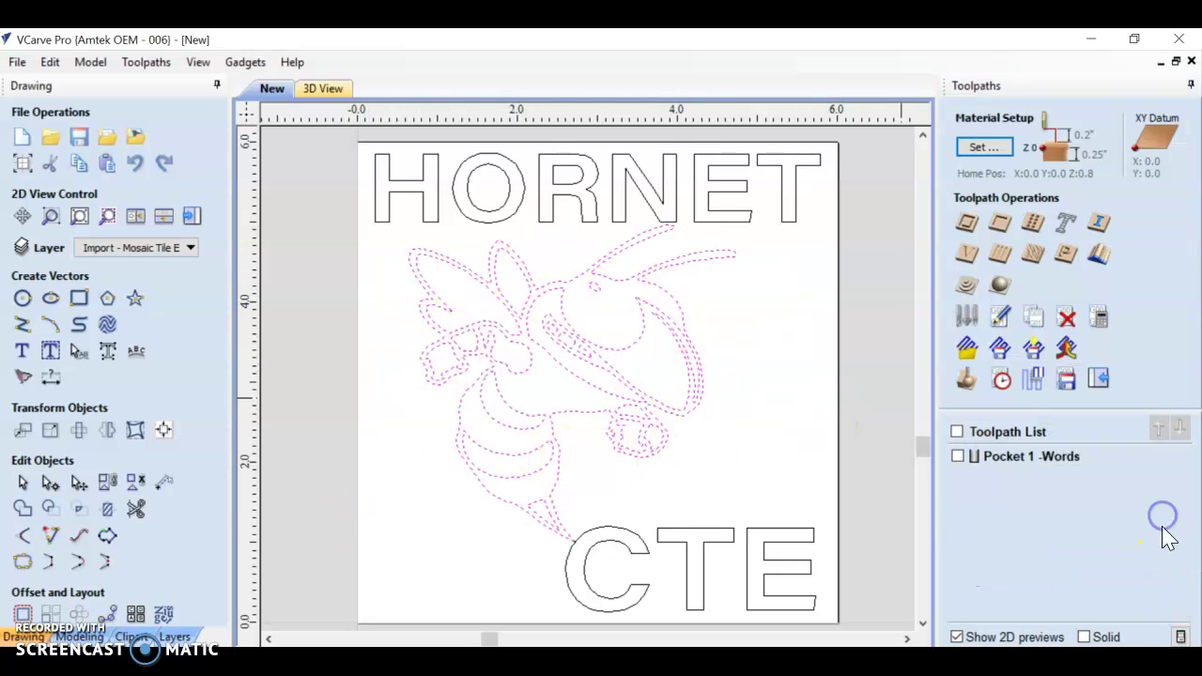
Start a 2D profile toolpath for the hornet with the 0.0625 inch end mill, machining on the vectors
click(968, 231)
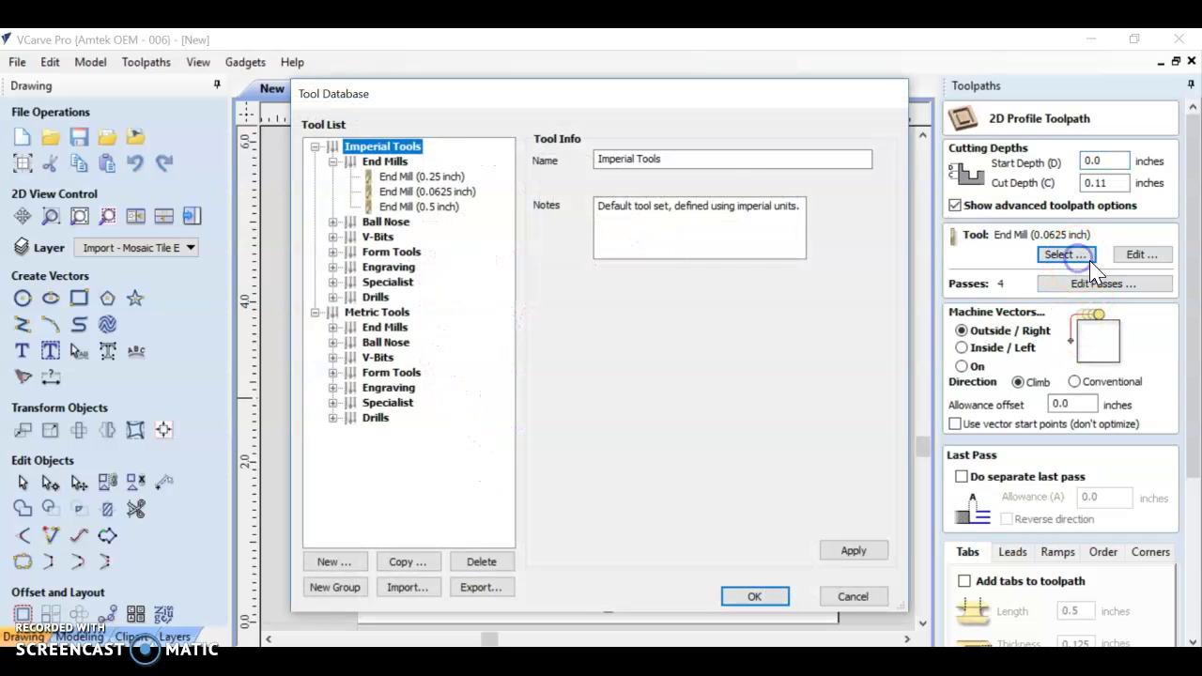
click(1067, 254)
click(458, 191)
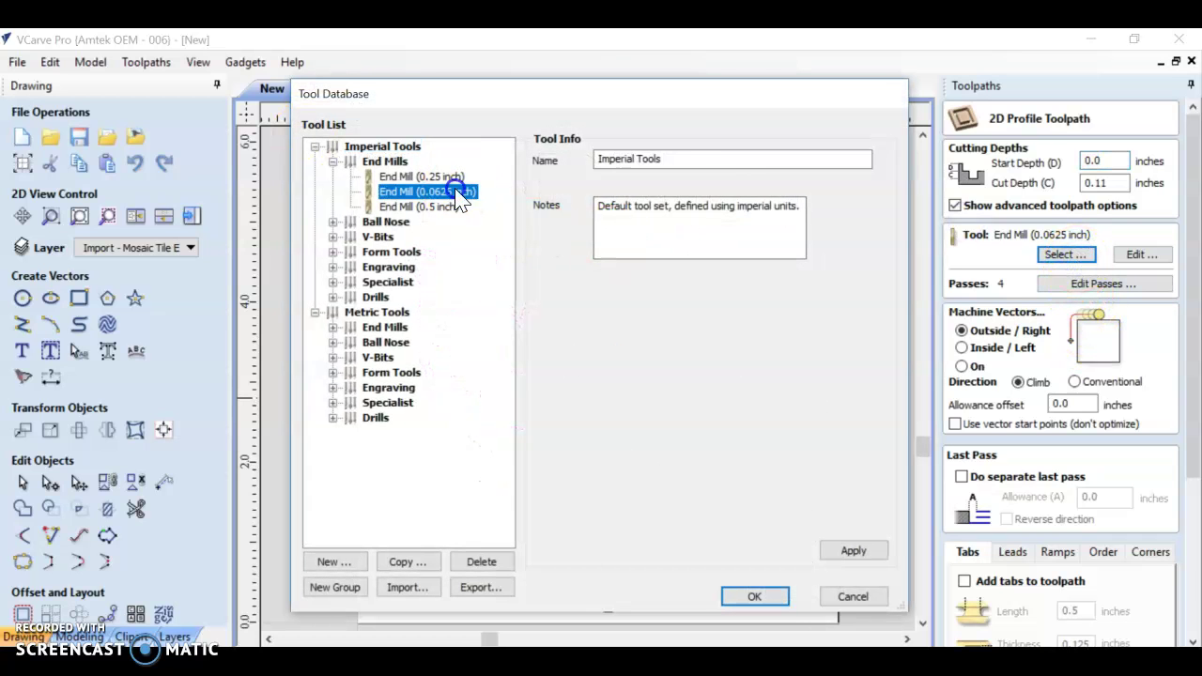
click(755, 597)
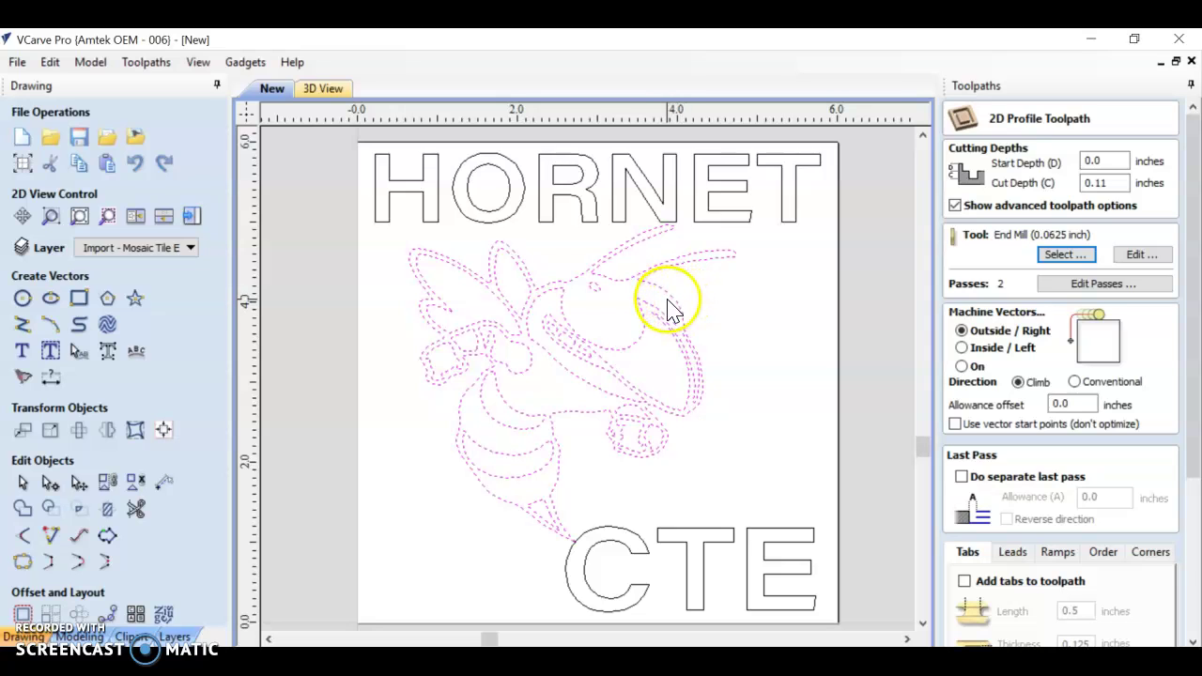
click(962, 365)
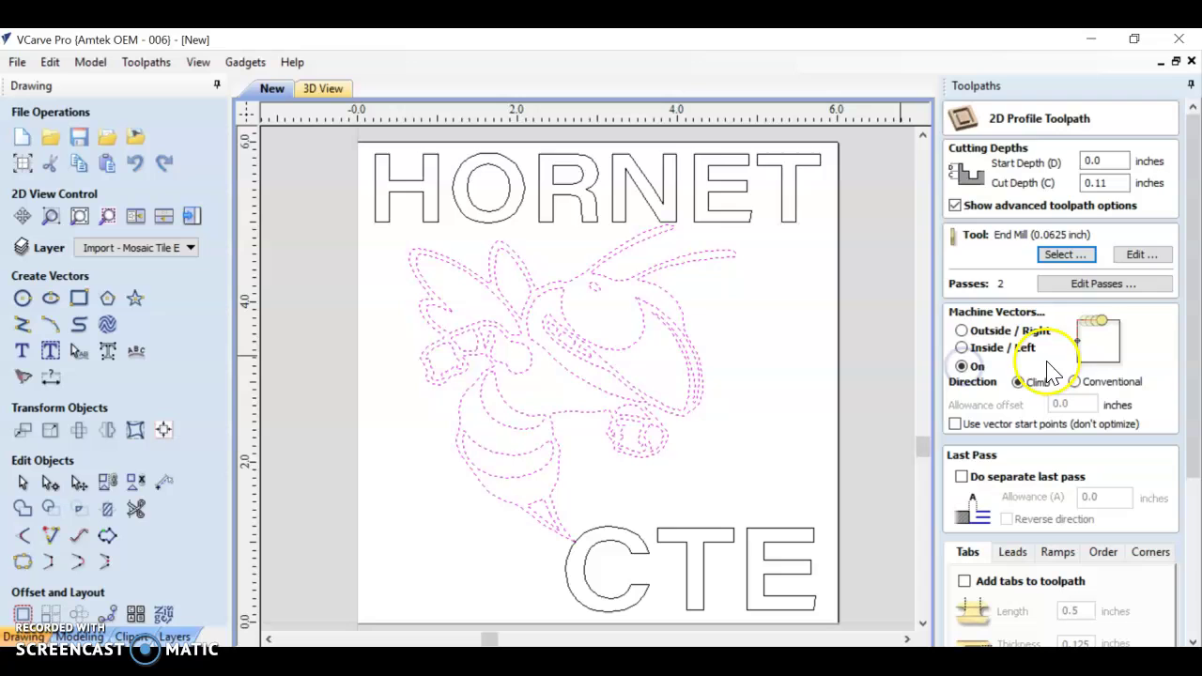
Name the profile toolpath "Profile 1 - Hornet" and calculate it
scroll(1041, 367, down, 5)
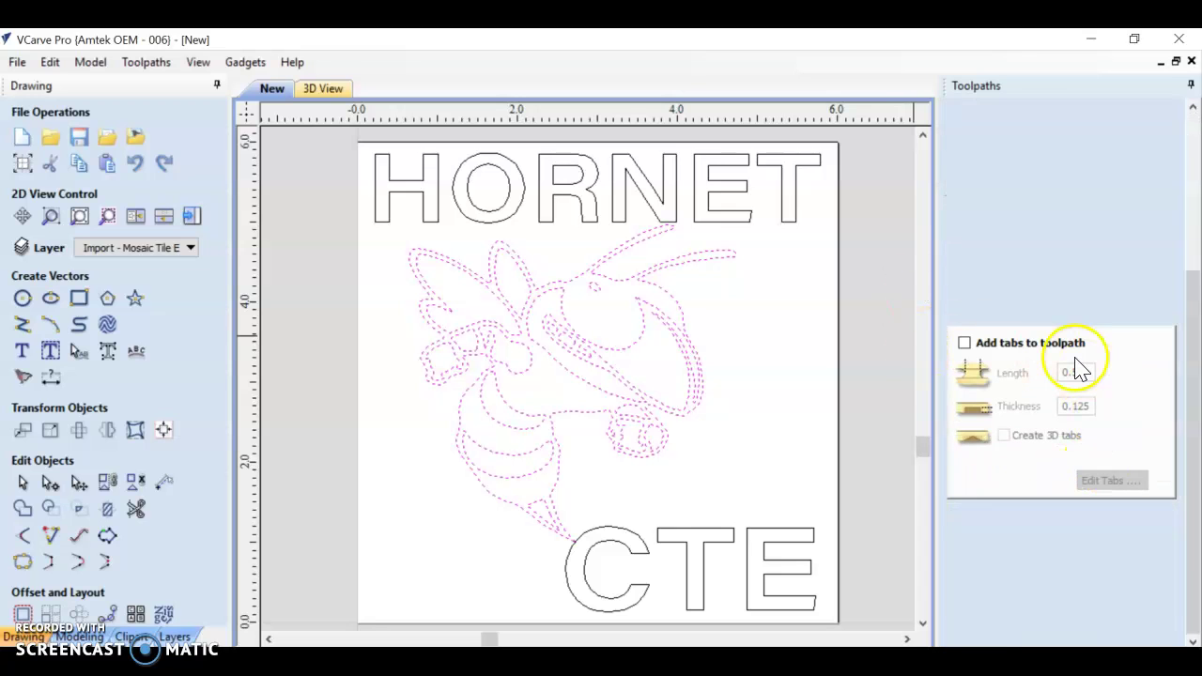
click(1070, 609)
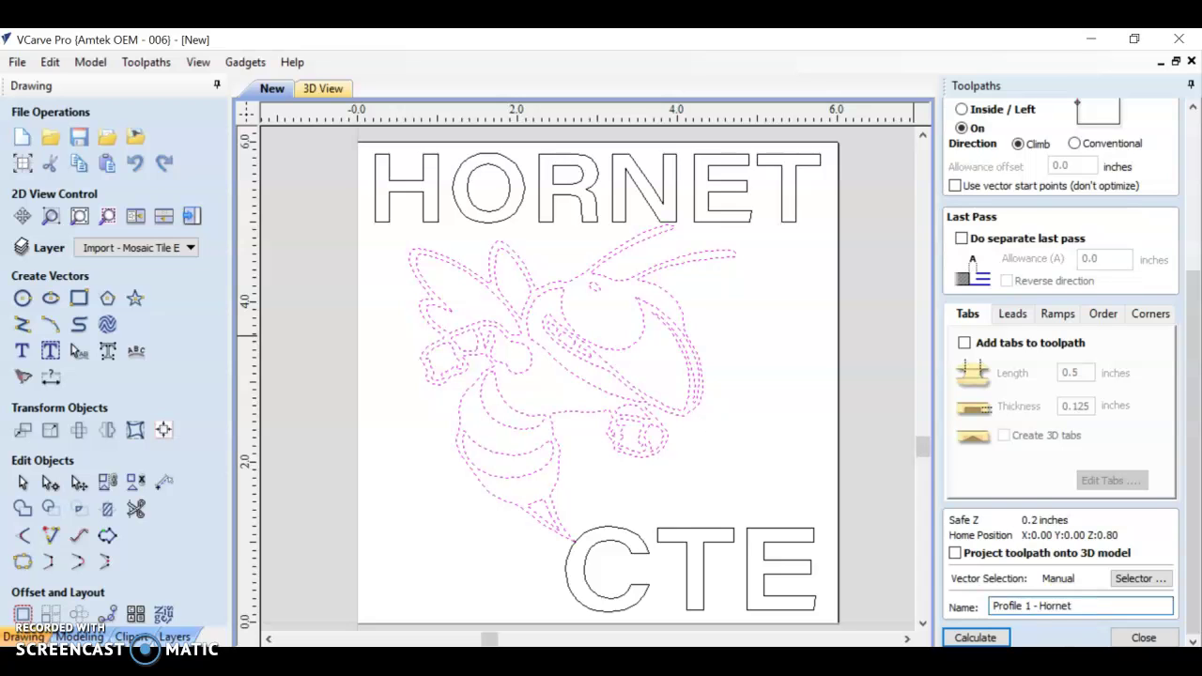
click(977, 638)
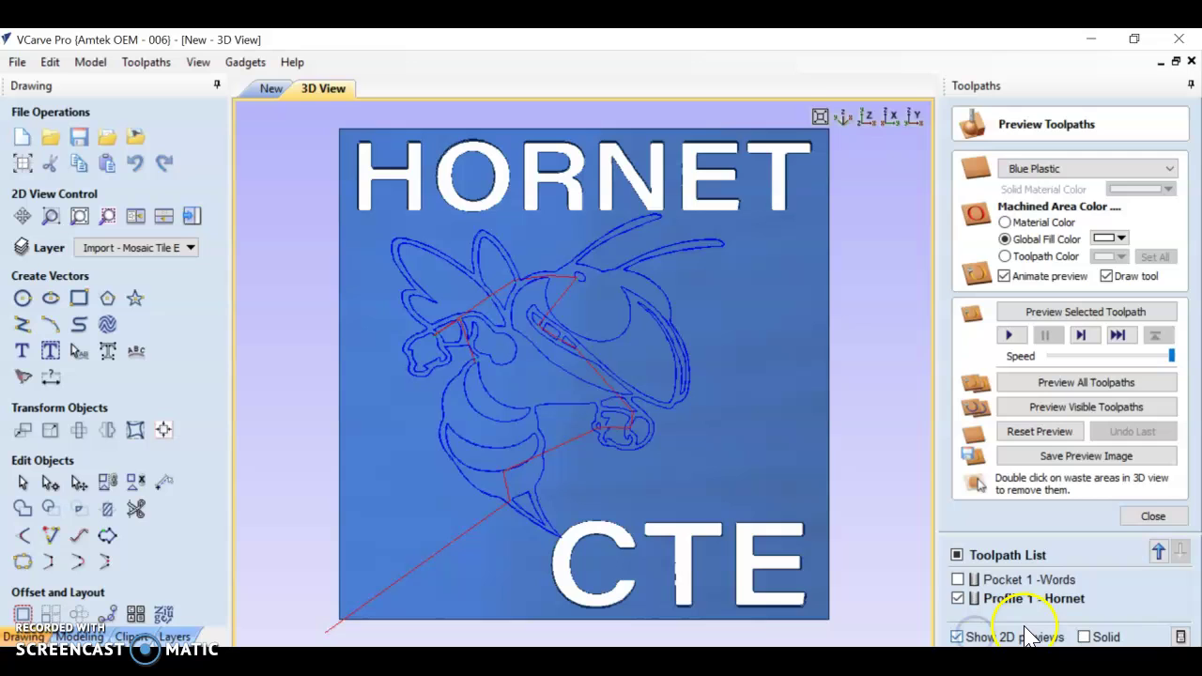
Simulate the Profile 1 - Hornet toolpath and inspect the hornet's cut lines up close in the 3D preview
mouse_move(1031, 612)
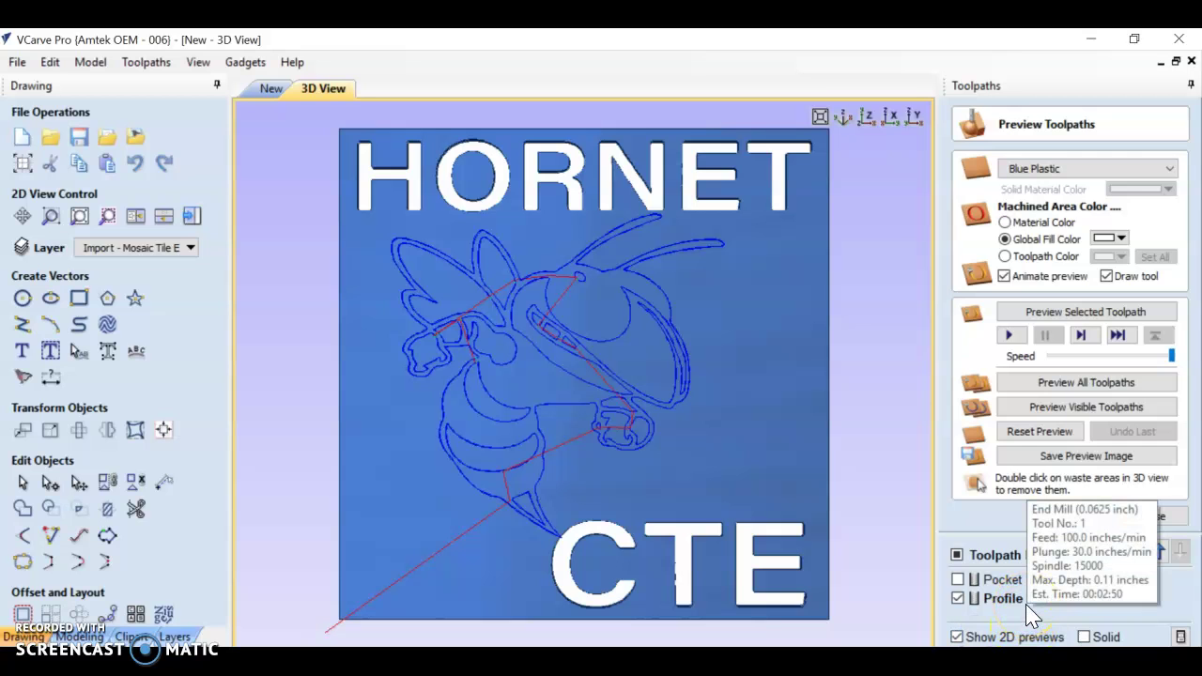
click(1087, 312)
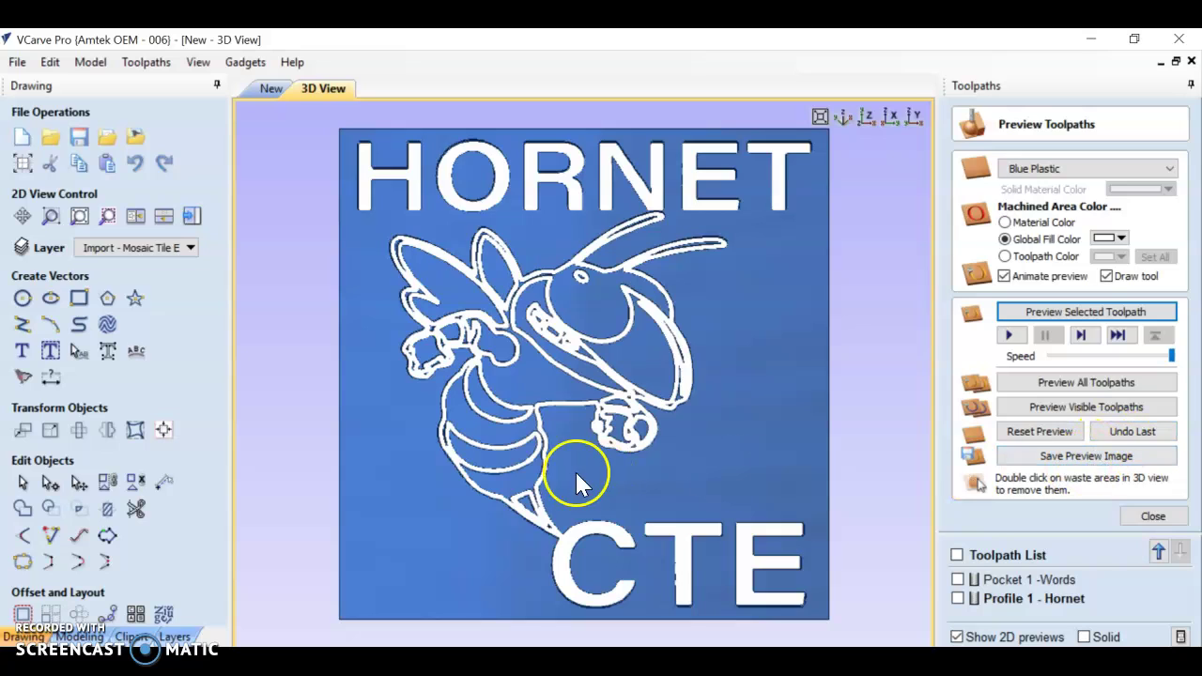
scroll(430, 340, up, 3)
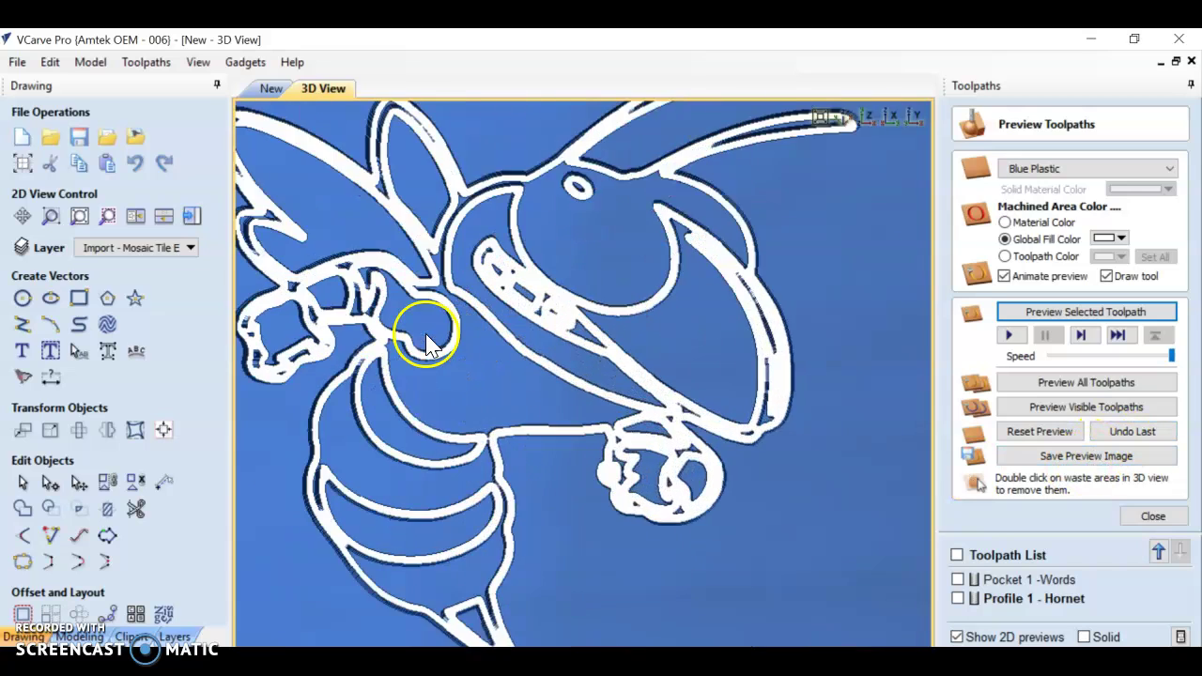
scroll(427, 343, up, 1)
middle_drag(425, 341, 811, 475)
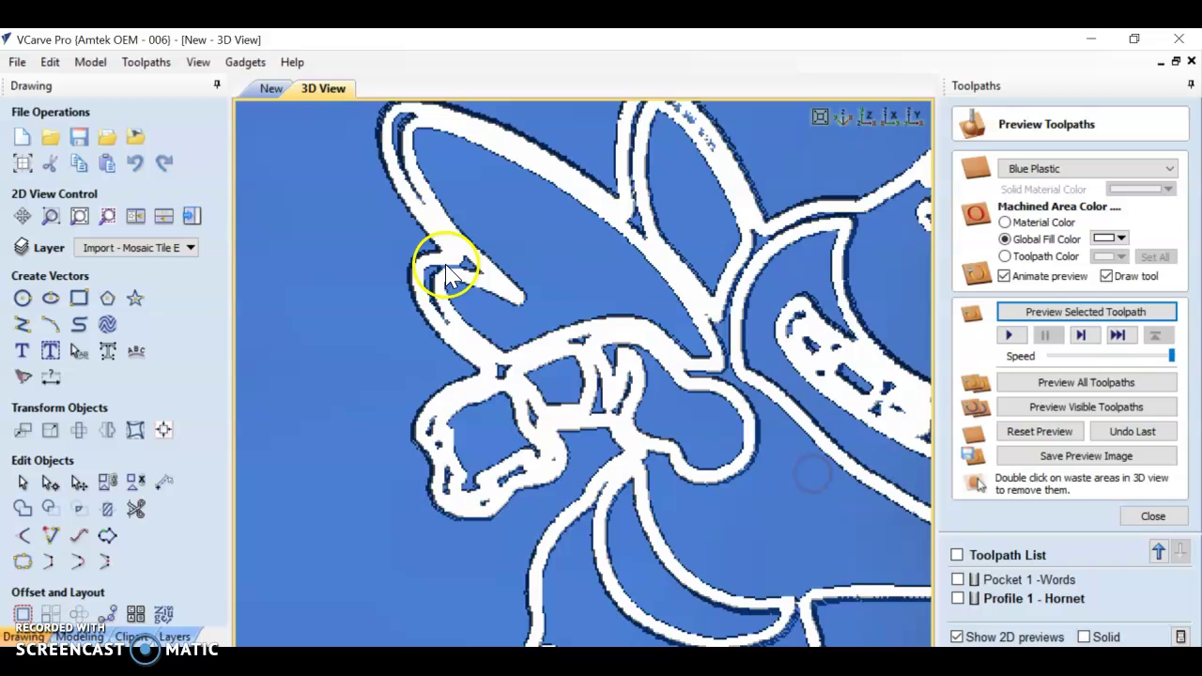
scroll(676, 402, down, 3)
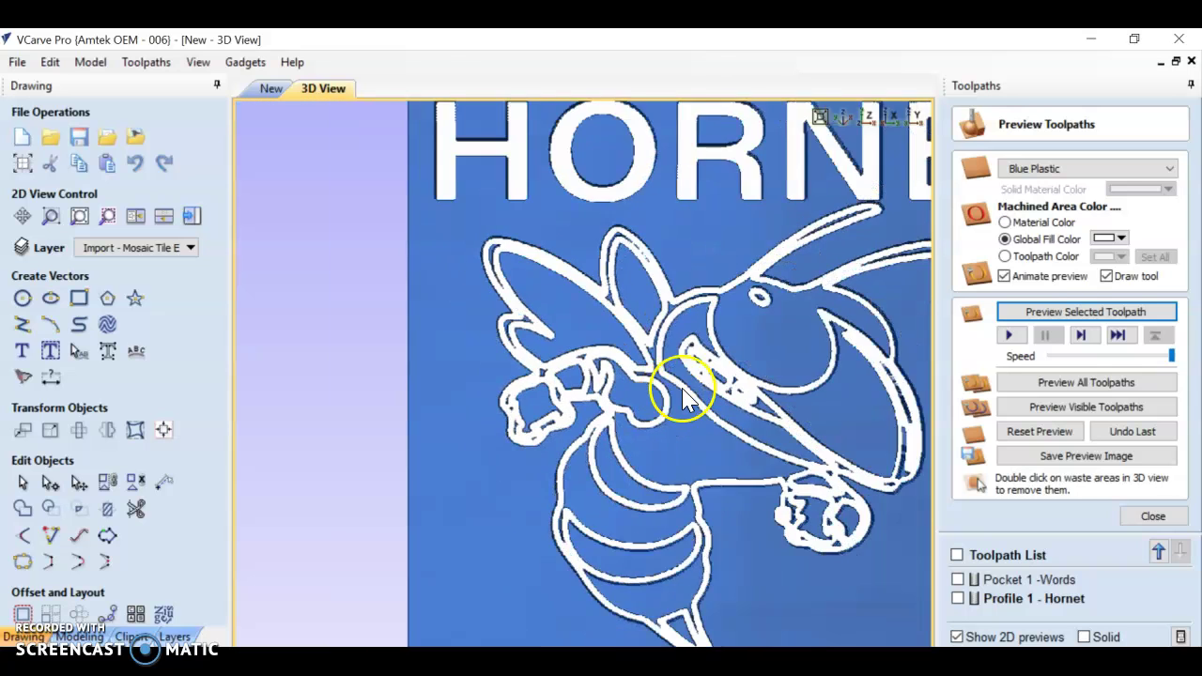
scroll(684, 397, down, 2)
middle_drag(805, 393, 747, 380)
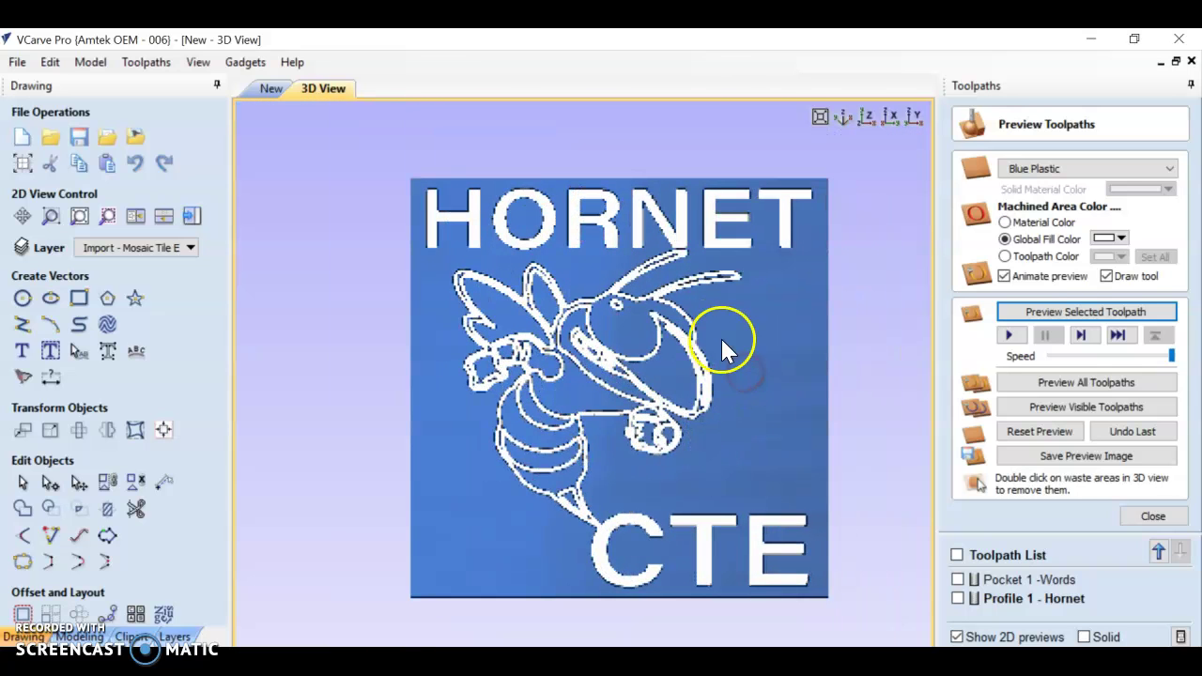
scroll(674, 357, up, 1)
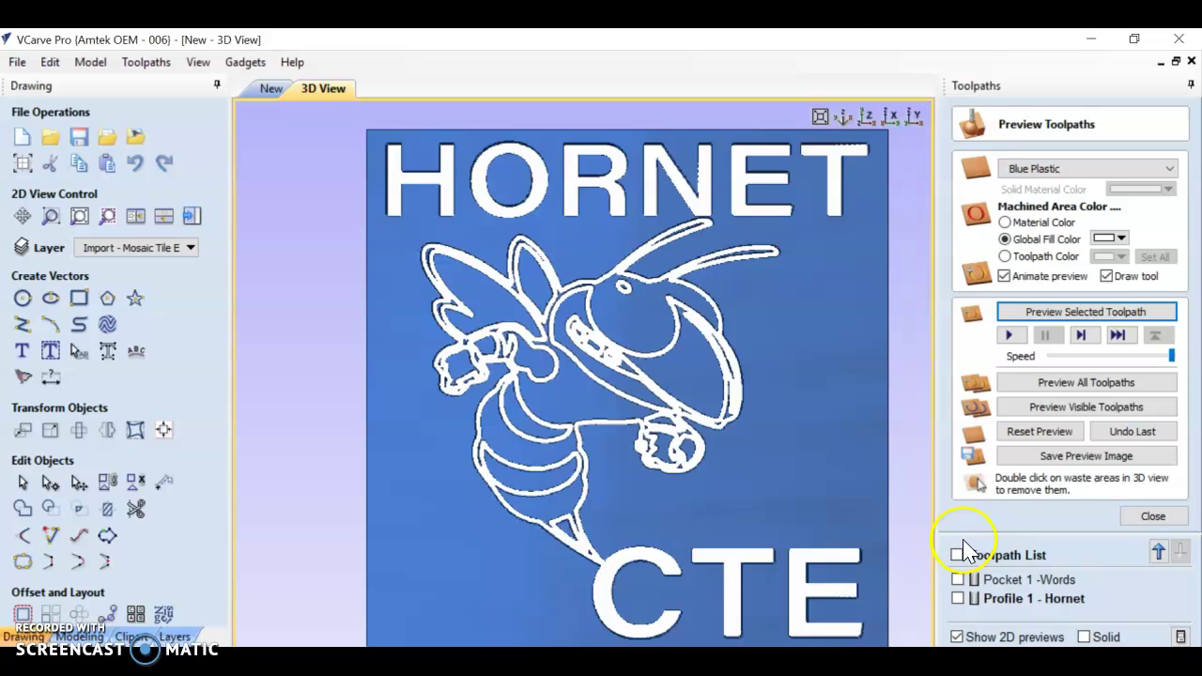
Reopen the Profile 1 - Hornet toolpath in the 2D view and set it to machine outside the vectors
double_click(1057, 601)
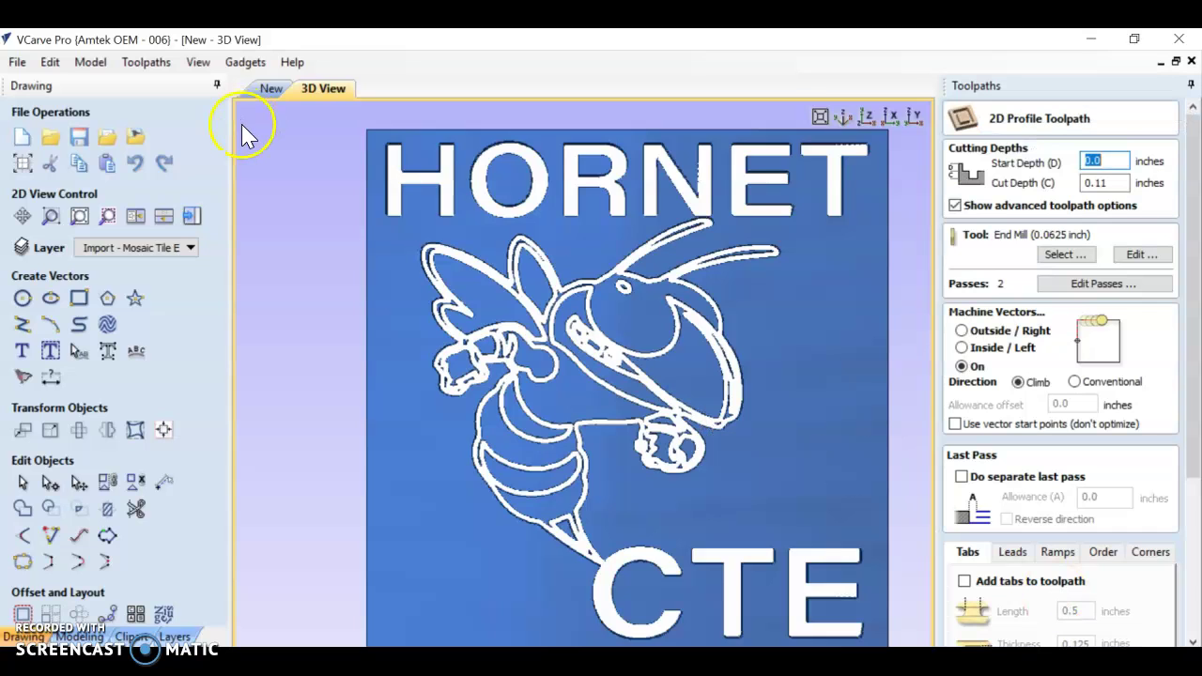
click(268, 88)
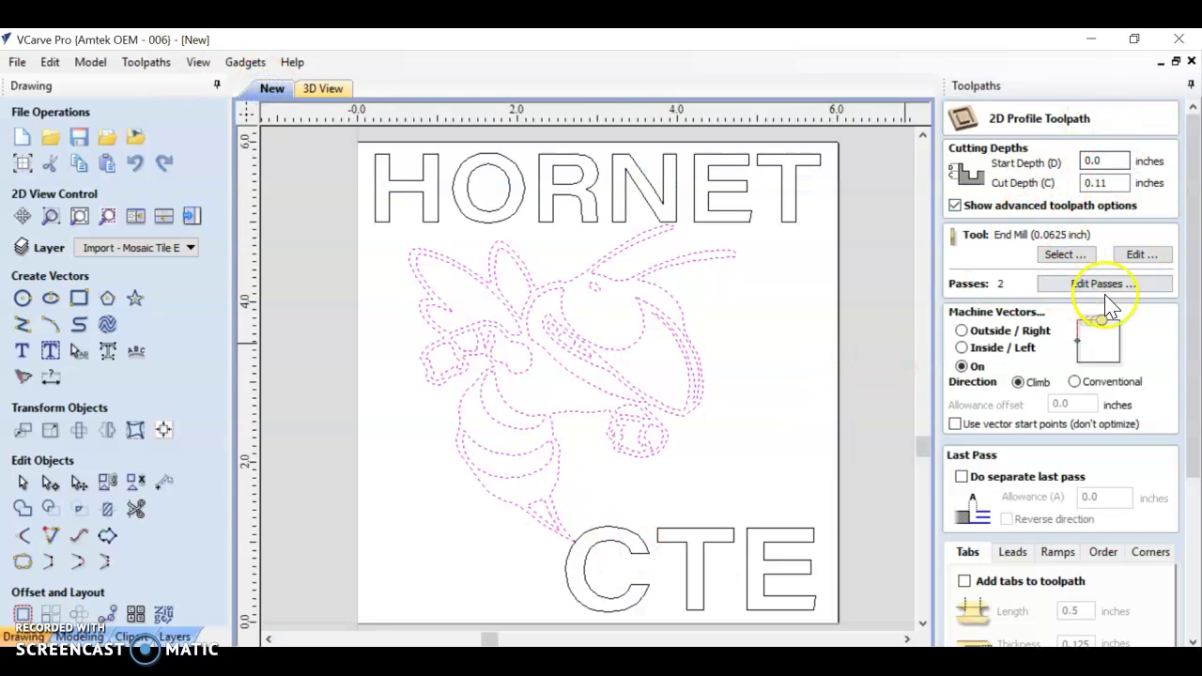
scroll(1090, 300, down, 1)
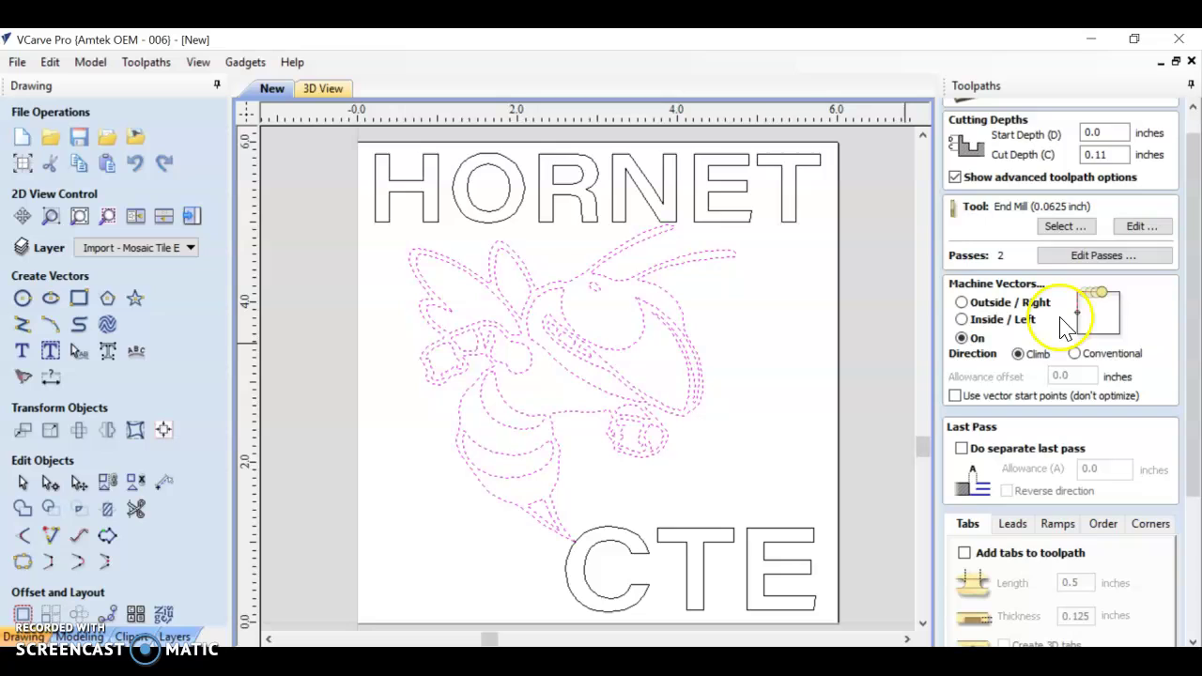
click(962, 303)
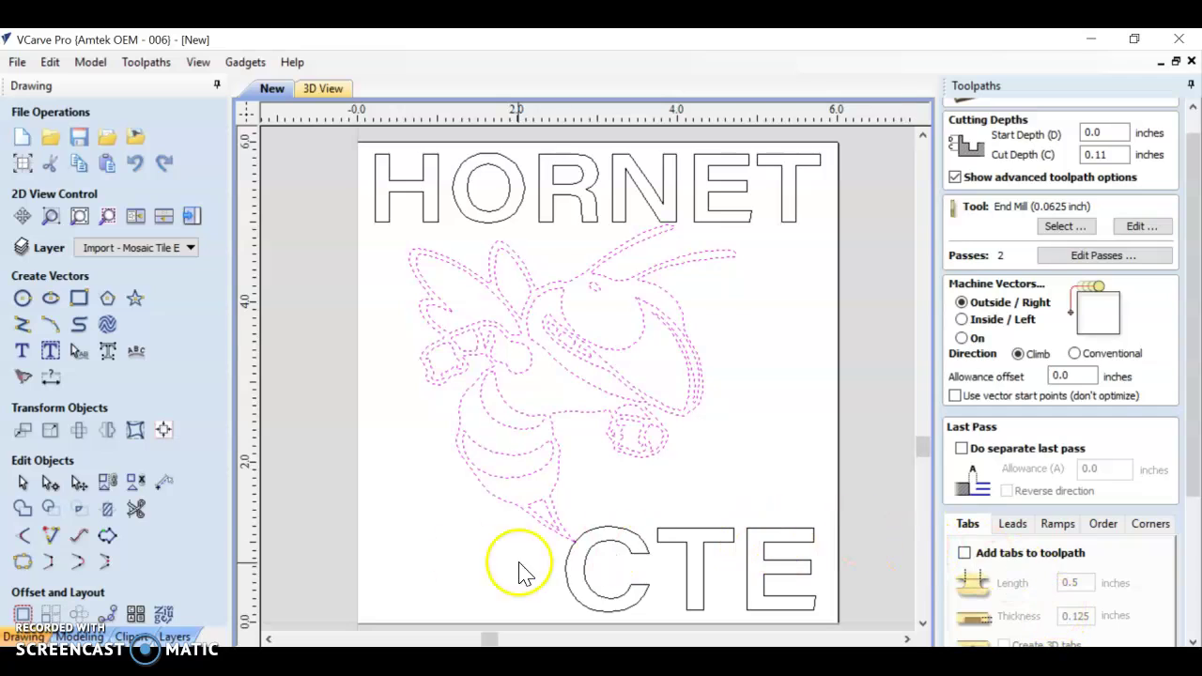
Deselect all the hornet's inner shapes, including wings, face, eye, fists, body stripes and stinger, keeping only the outer outline selected
click(509, 340)
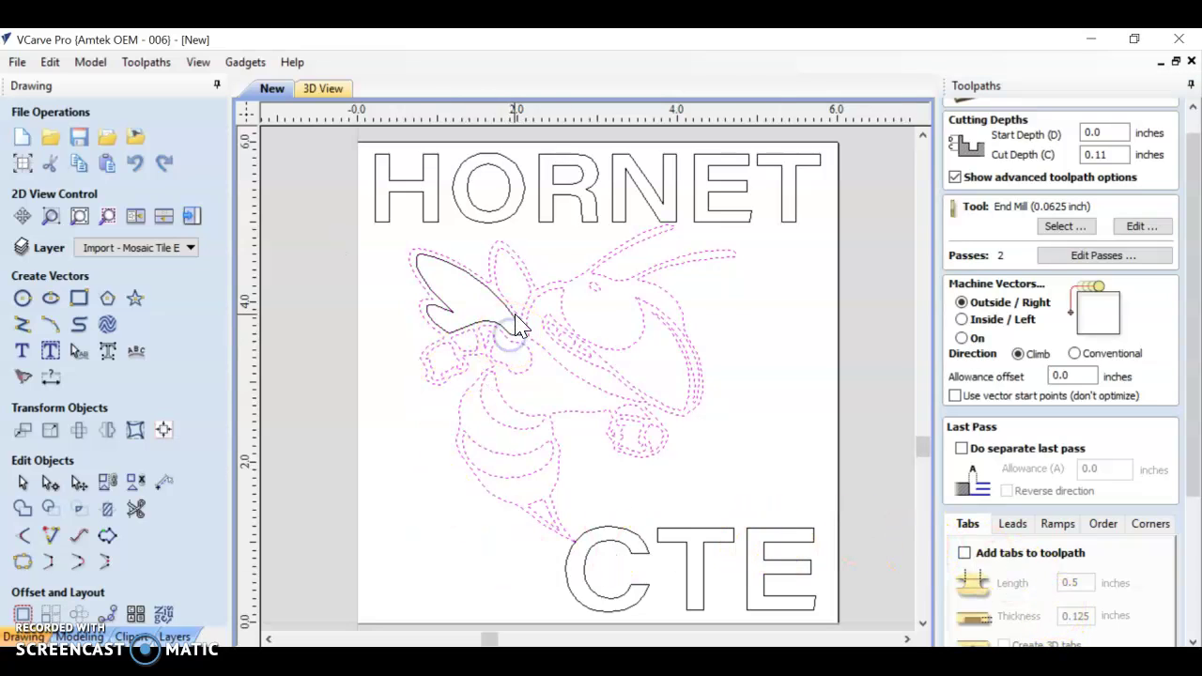
shift+click(531, 333)
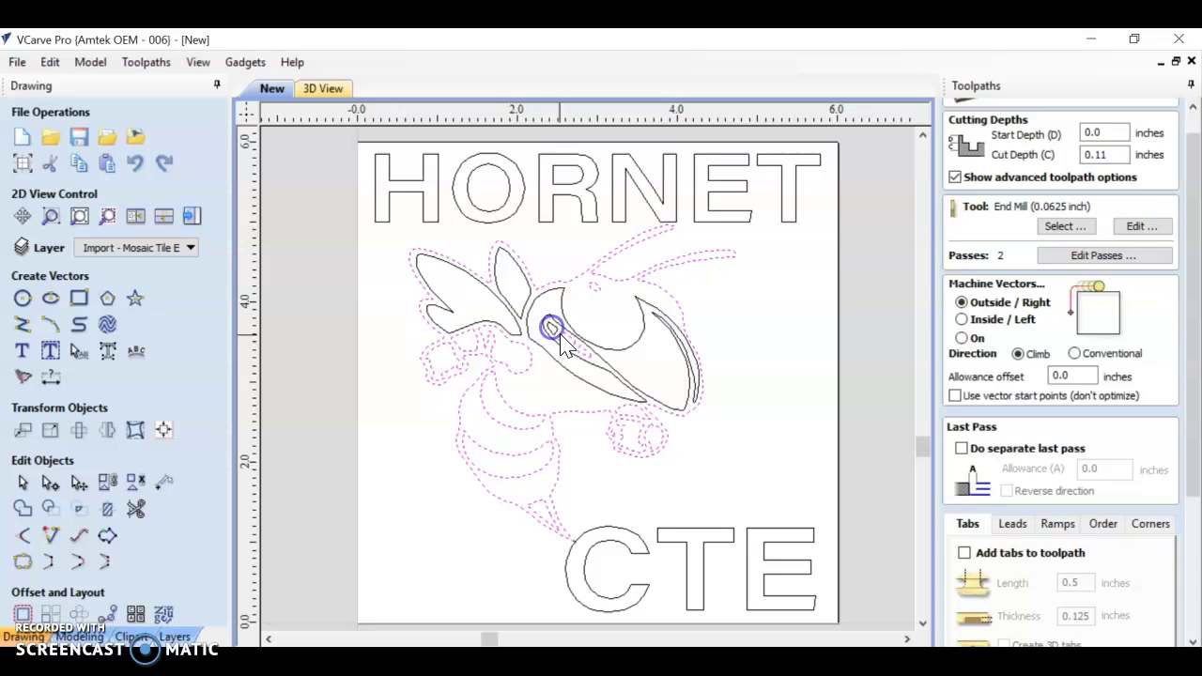
shift+click(582, 310)
shift+click(627, 421)
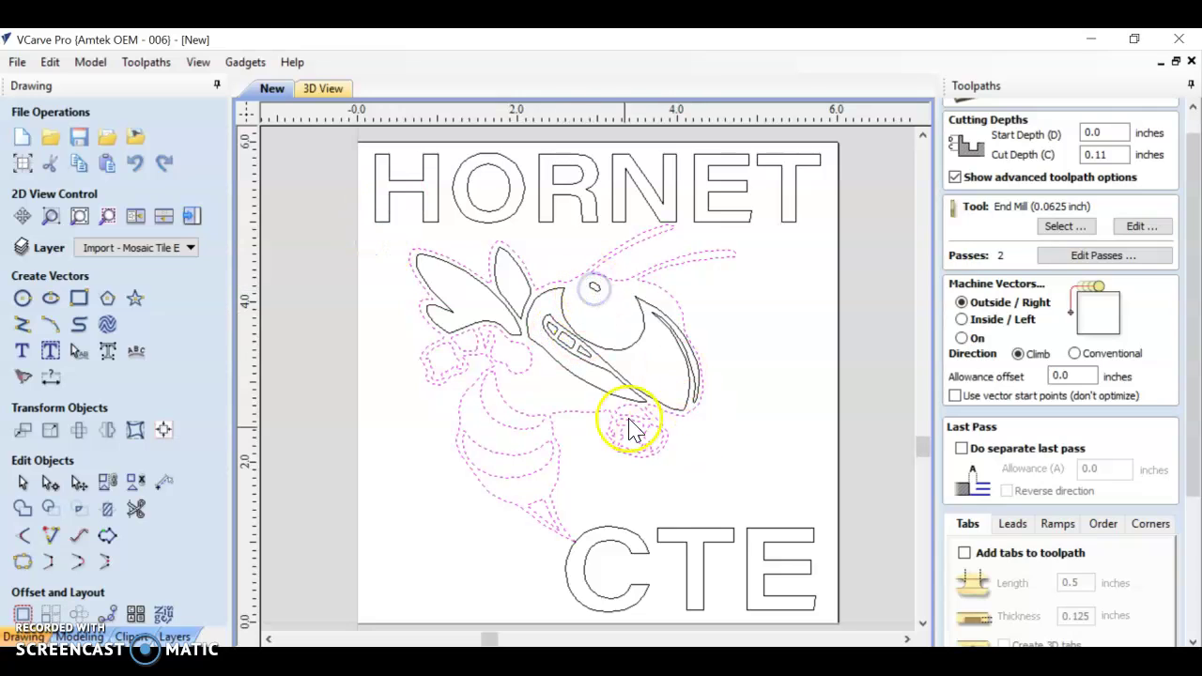
shift+click(648, 438)
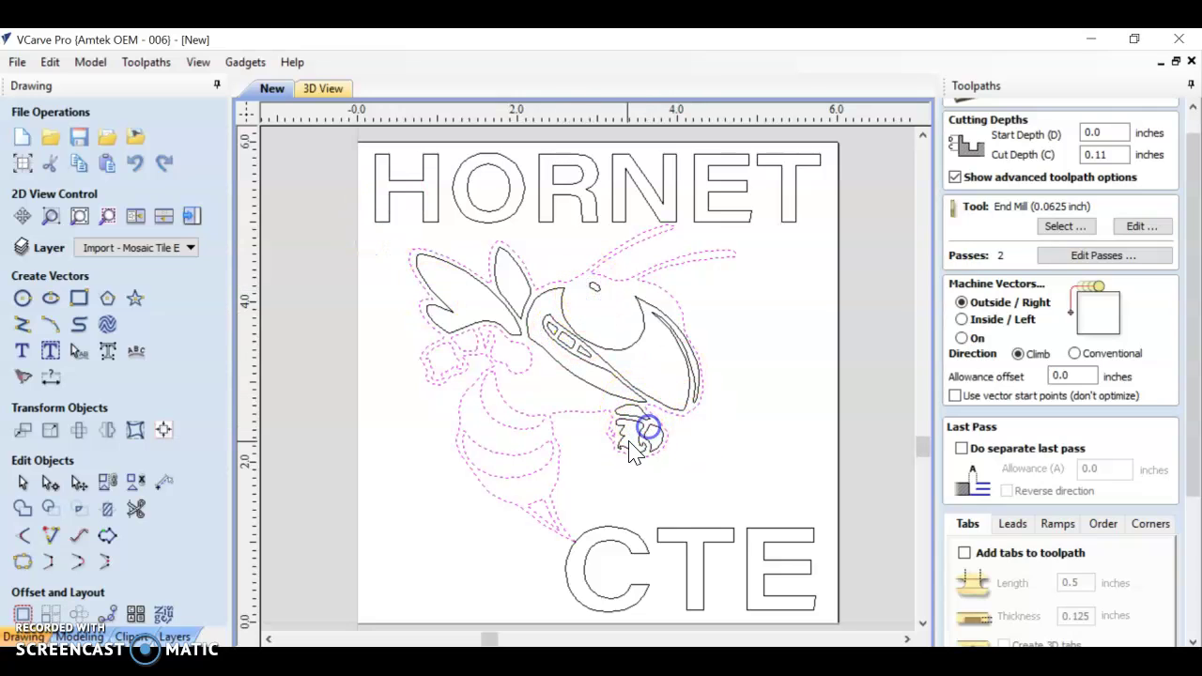
shift+click(623, 430)
shift+click(523, 358)
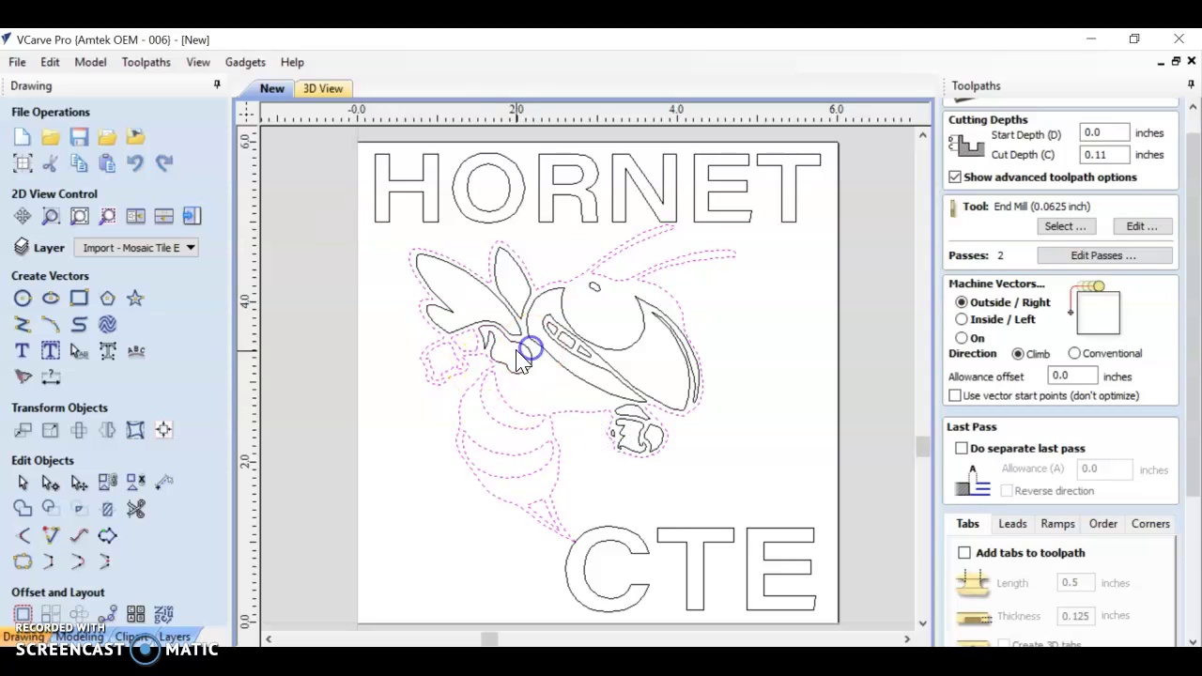
shift+click(458, 349)
shift+click(499, 392)
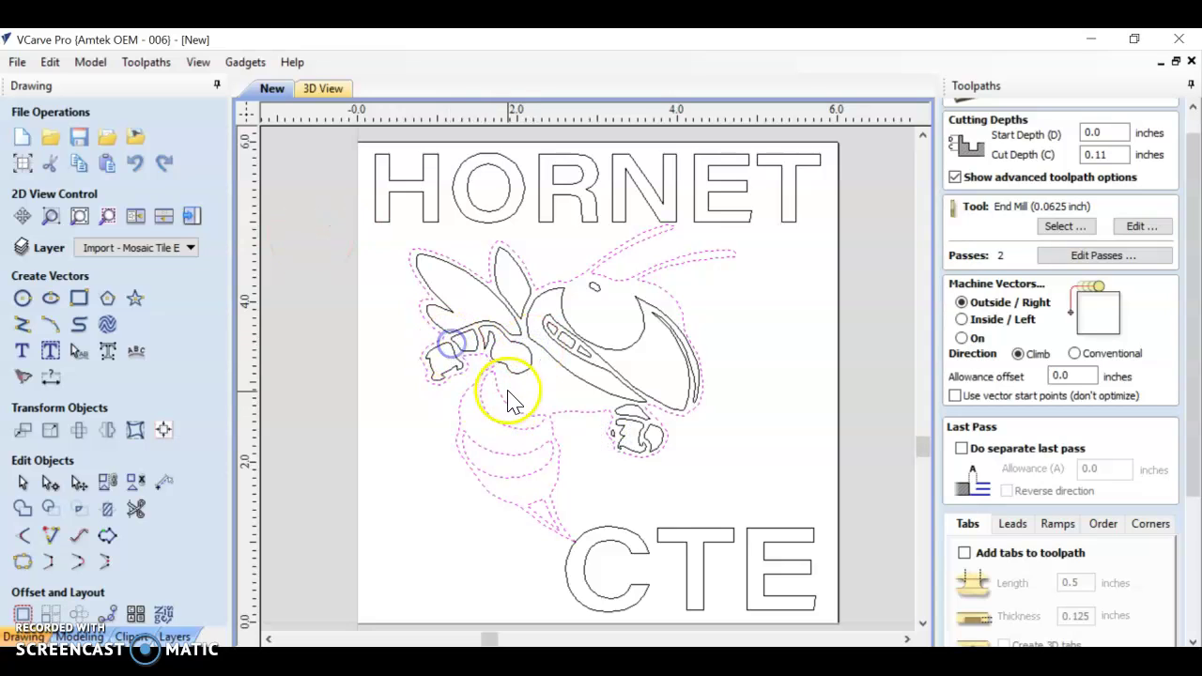
shift+click(509, 460)
shift+click(537, 508)
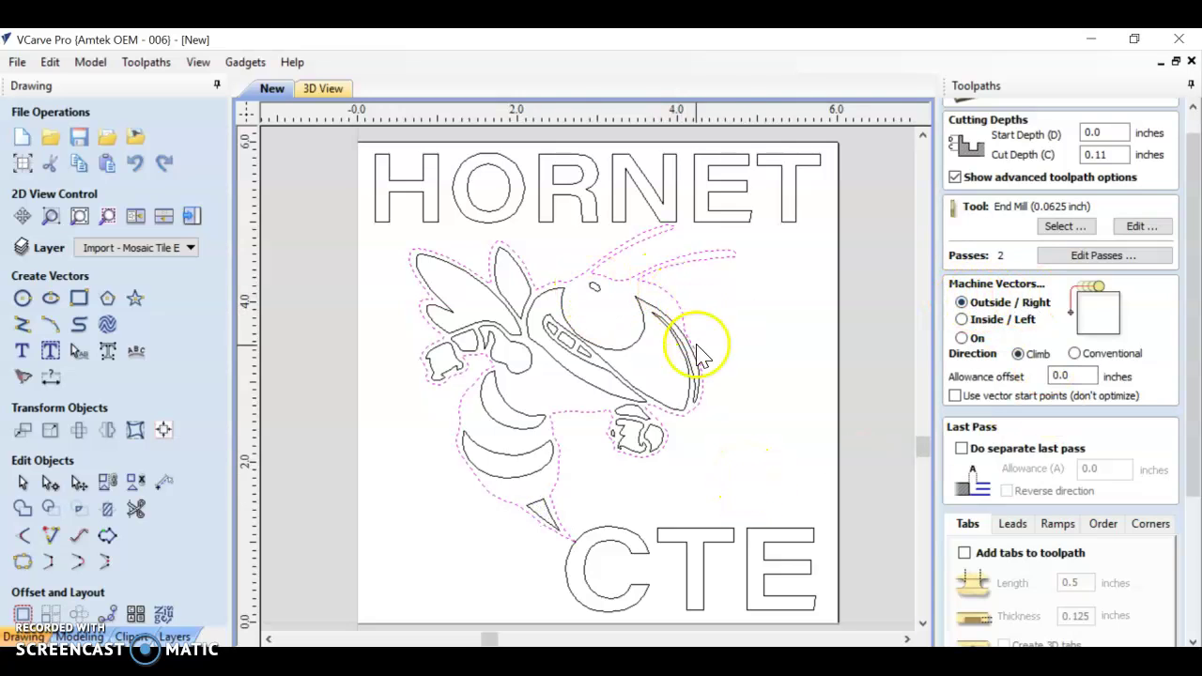
Rename the profile toolpath "Profile 1 - Hornet Outline" and calculate it
scroll(1022, 476, down, 6)
scroll(1022, 476, down, 1)
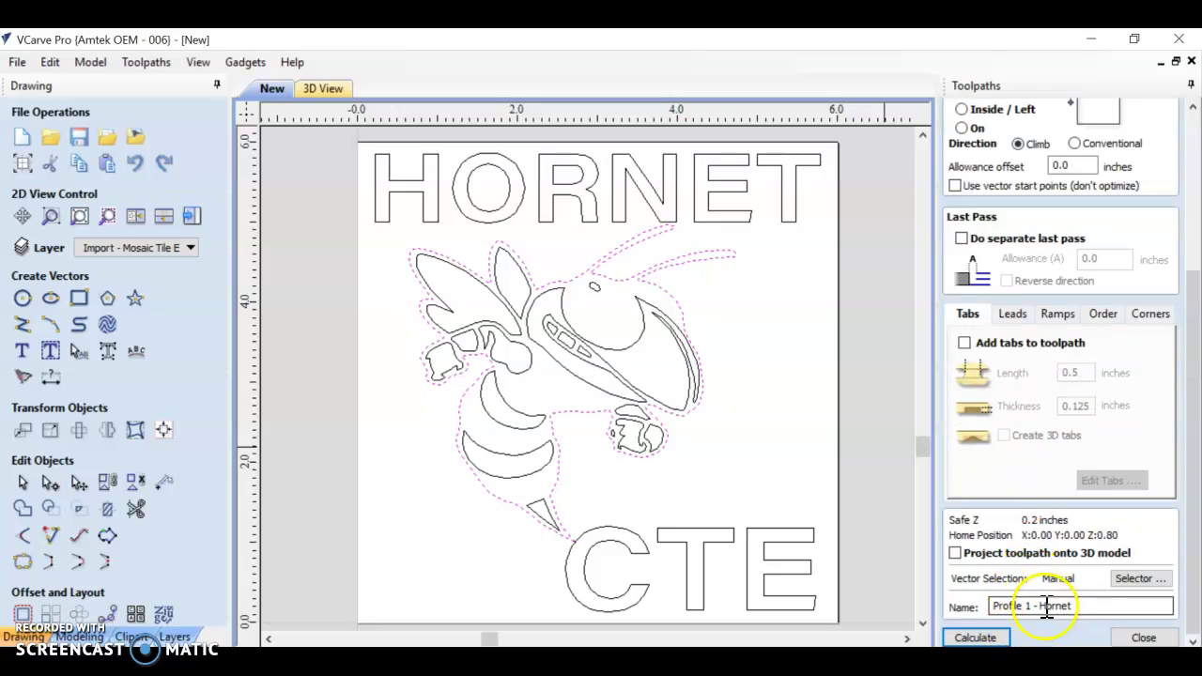
click(1082, 606)
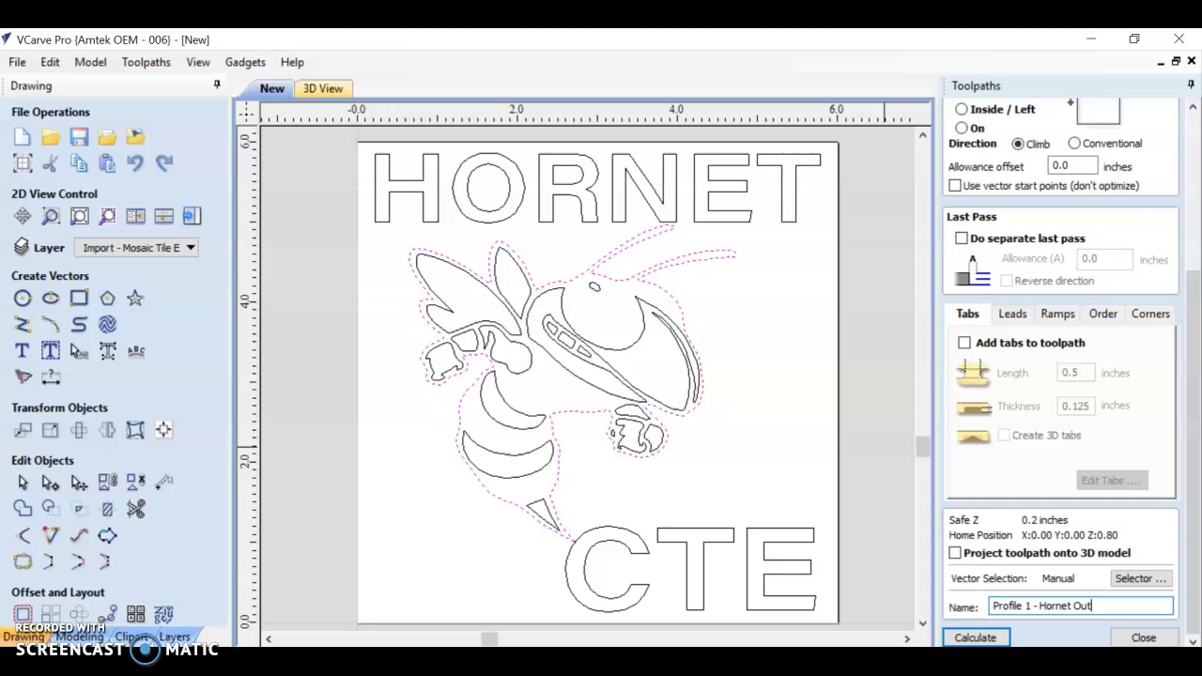
click(975, 638)
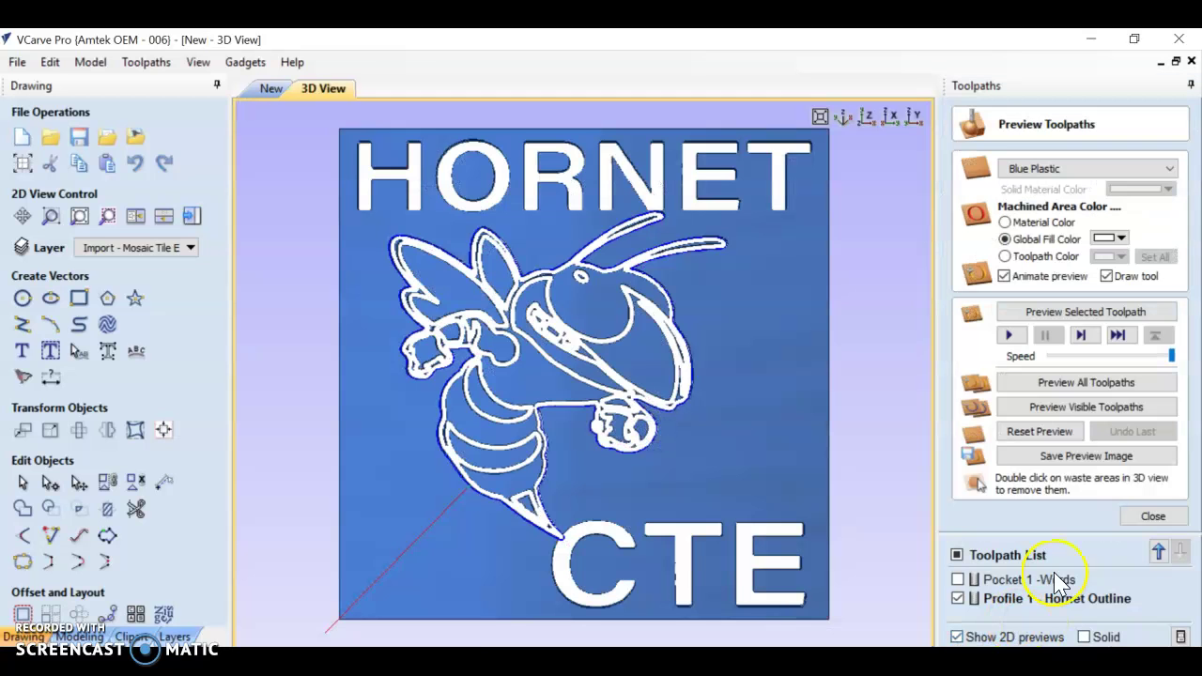
Reset the 3D preview and simulate all toolpaths again
click(1040, 434)
click(1082, 382)
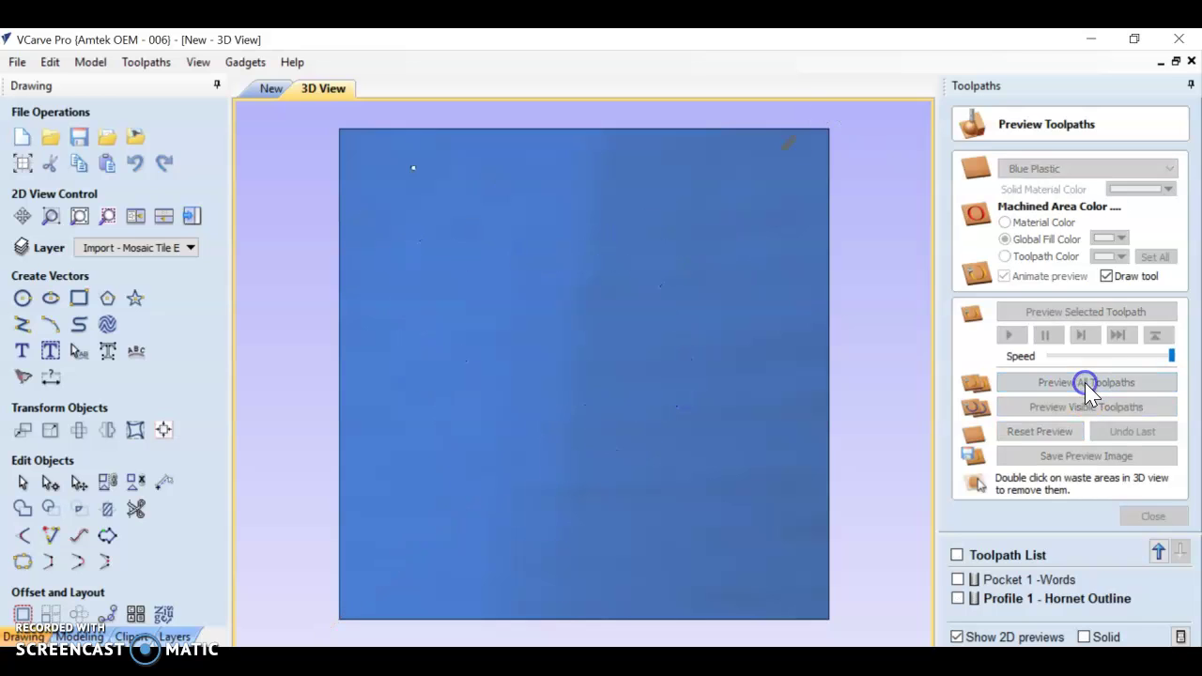
click(1102, 533)
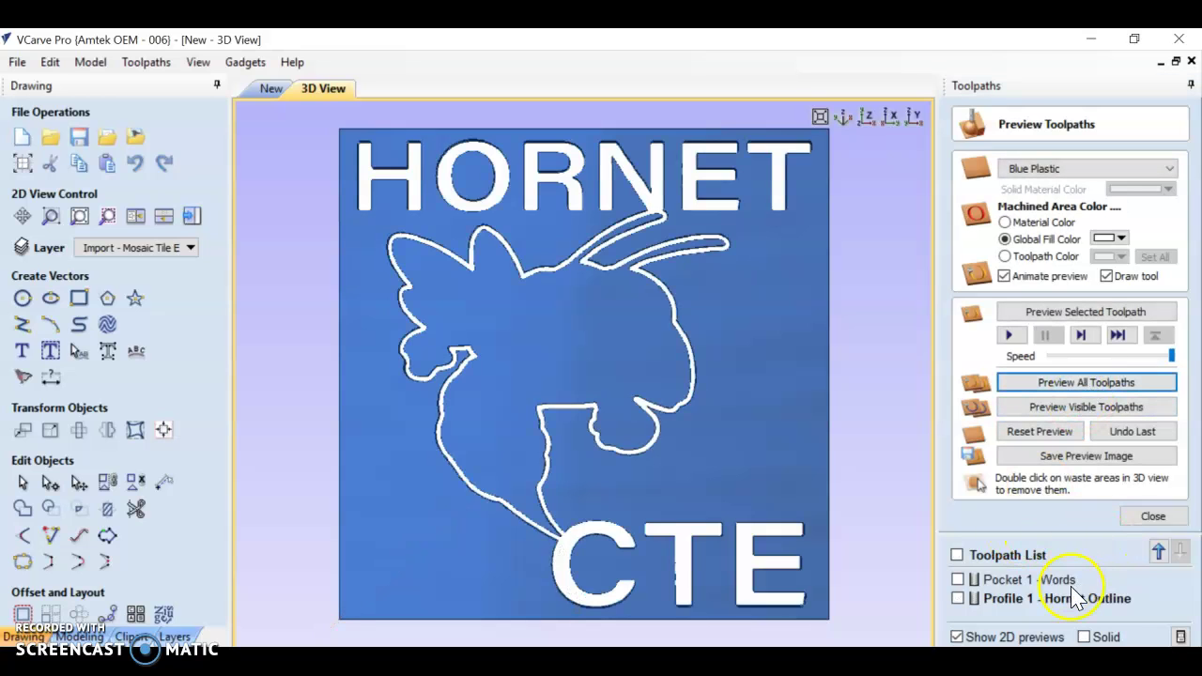
click(1002, 617)
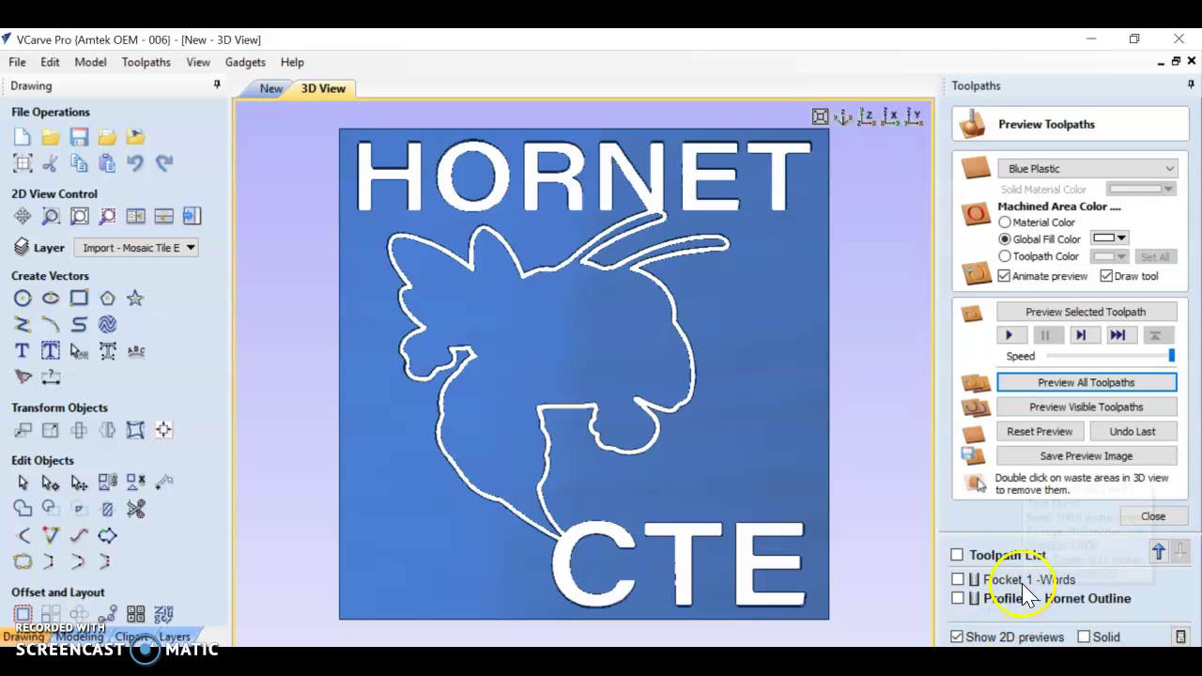
Reopen the Pocket 1 -Words toolpath in the 2D view and add the hornet's inner wing, rear arm and rear fist shapes to its selection
click(272, 88)
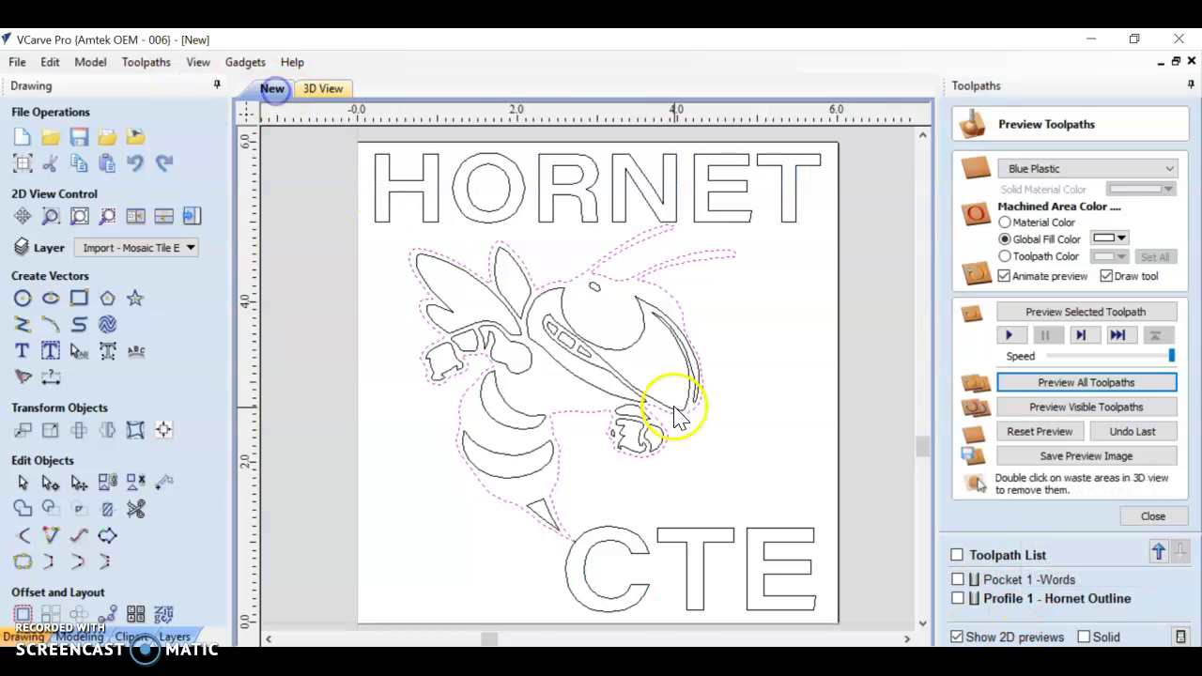
double_click(1024, 580)
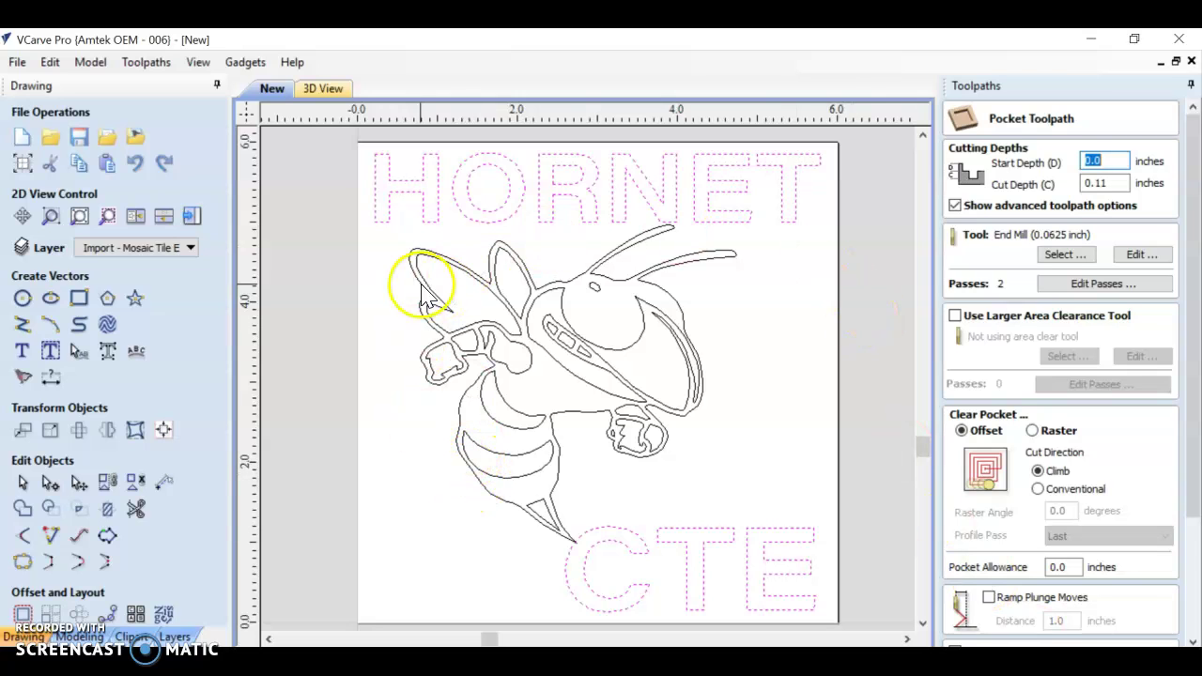
click(451, 355)
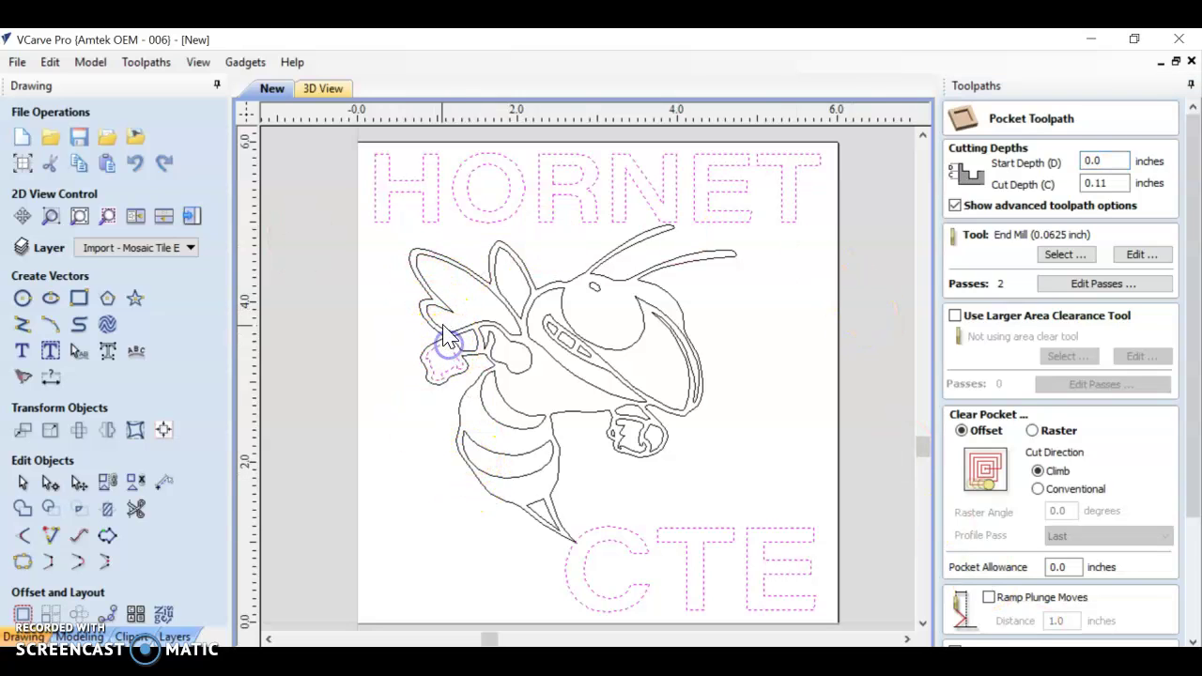
click(291, 228)
click(438, 329)
click(294, 230)
click(475, 267)
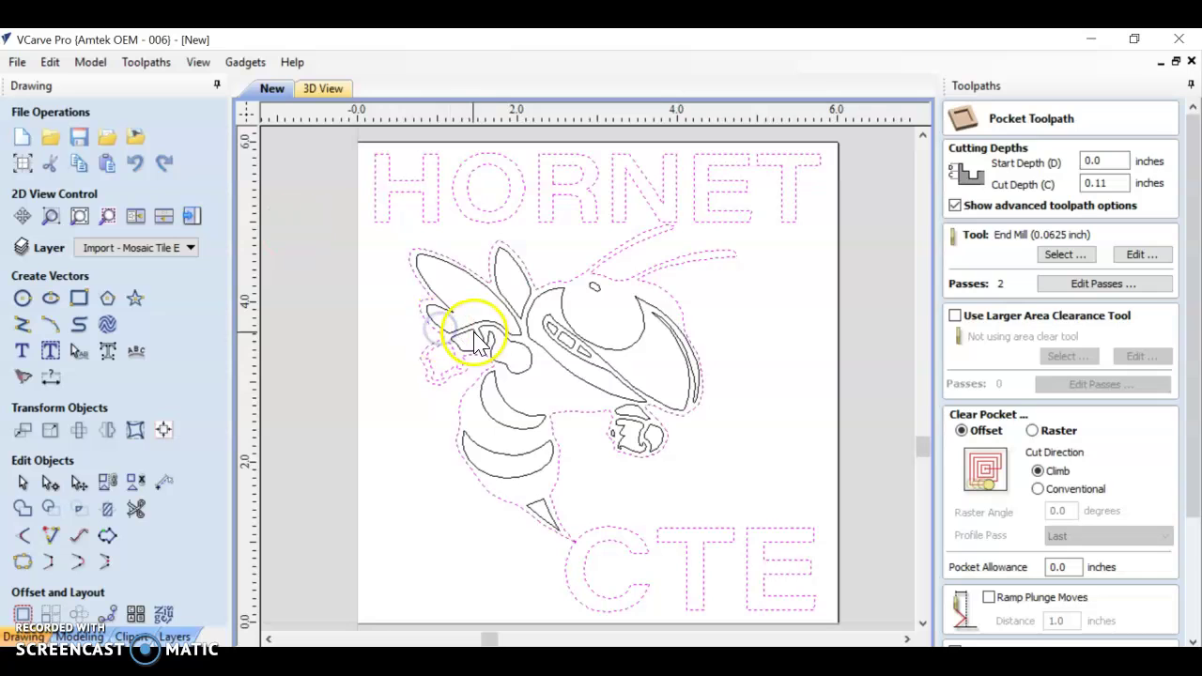
click(464, 329)
click(280, 202)
click(417, 277)
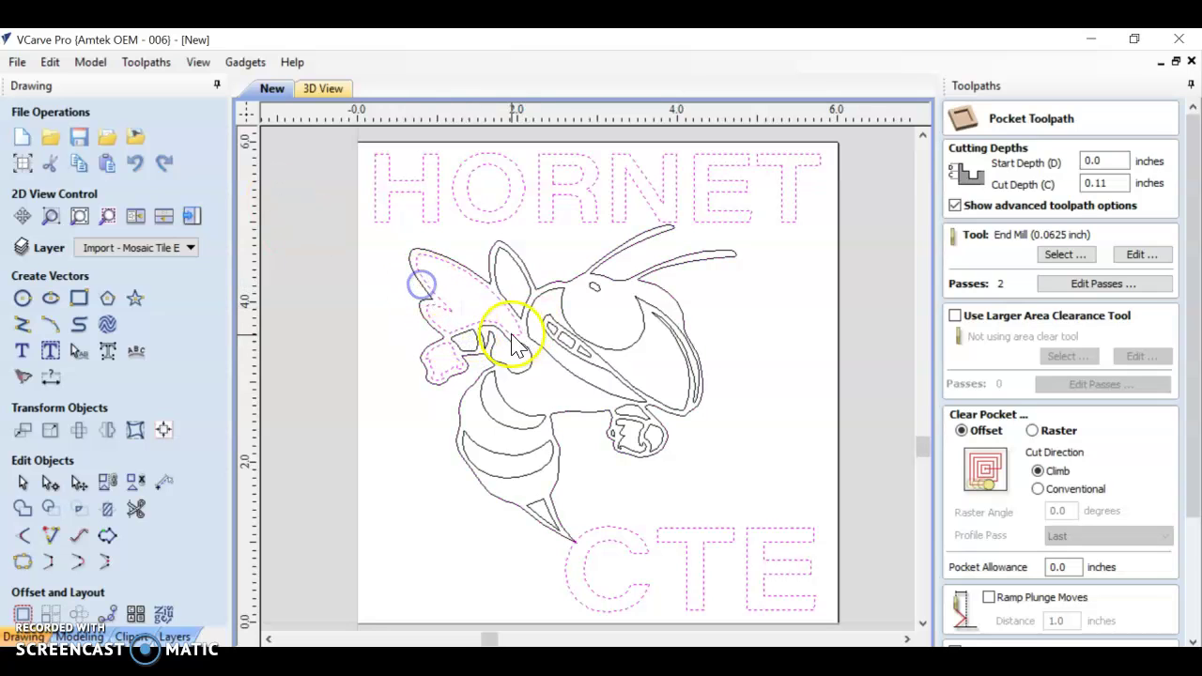
click(505, 340)
click(522, 271)
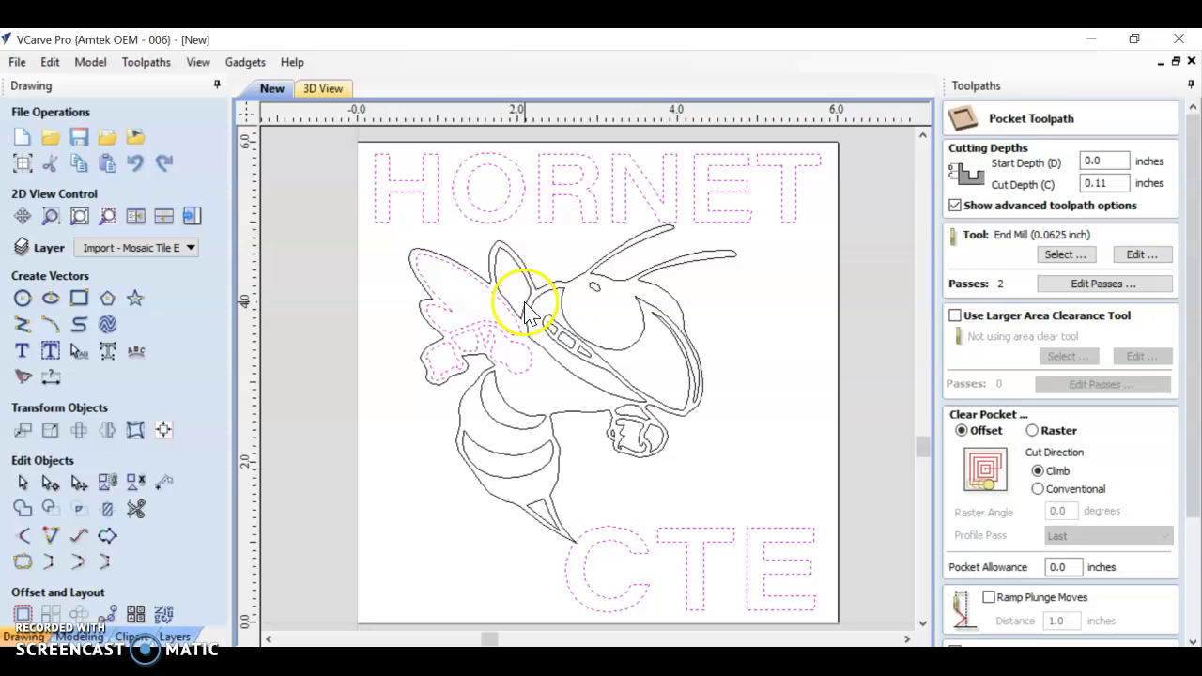
Add the hornet's inner face, eye, body stripe, stinger and front fist shapes to the pocket selection, leaving out the outer outline
click(592, 345)
shift+click(595, 287)
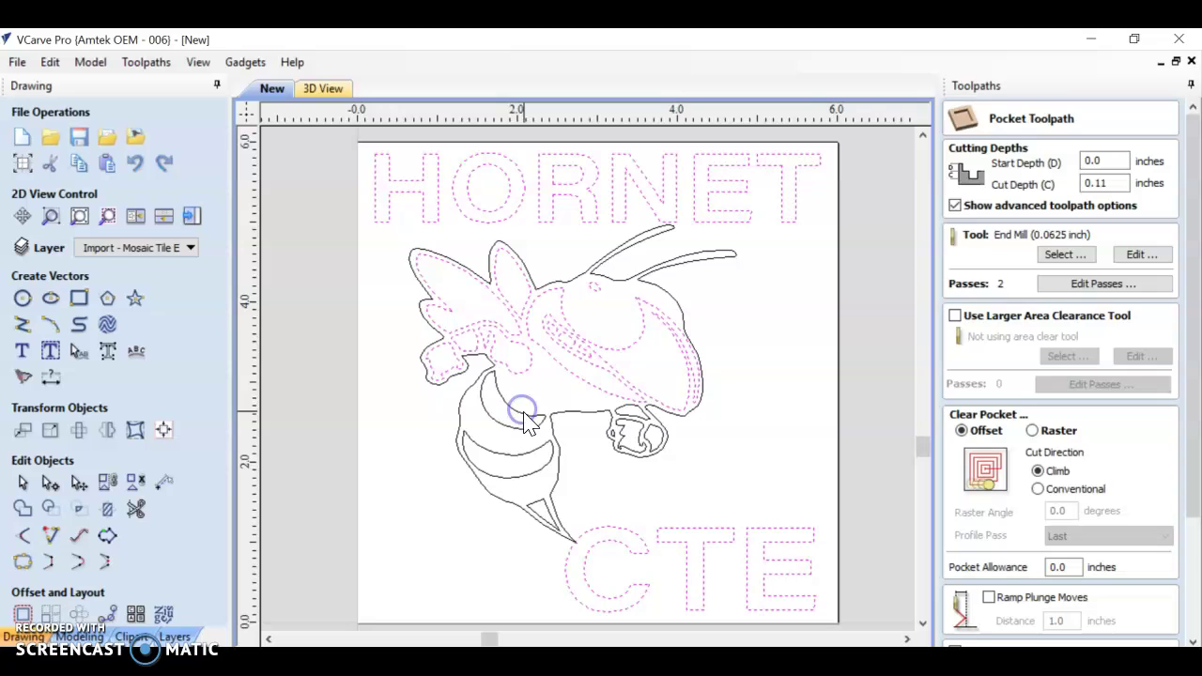
shift+click(499, 481)
shift+click(529, 483)
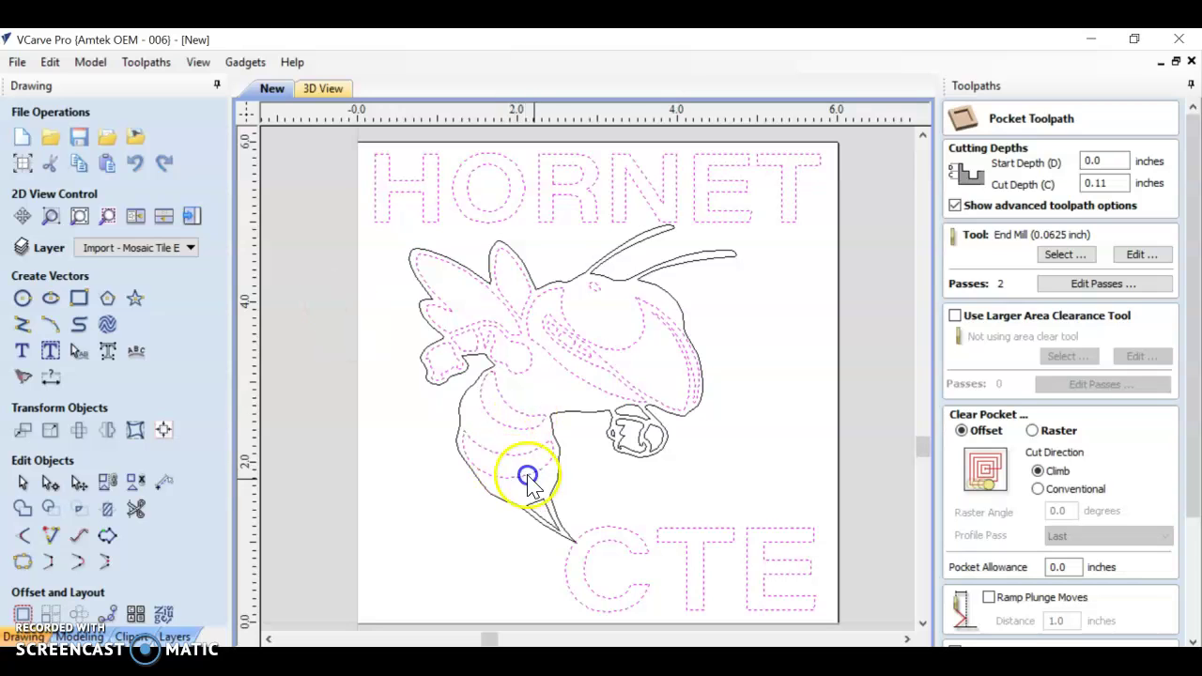
shift+click(540, 507)
shift+click(623, 437)
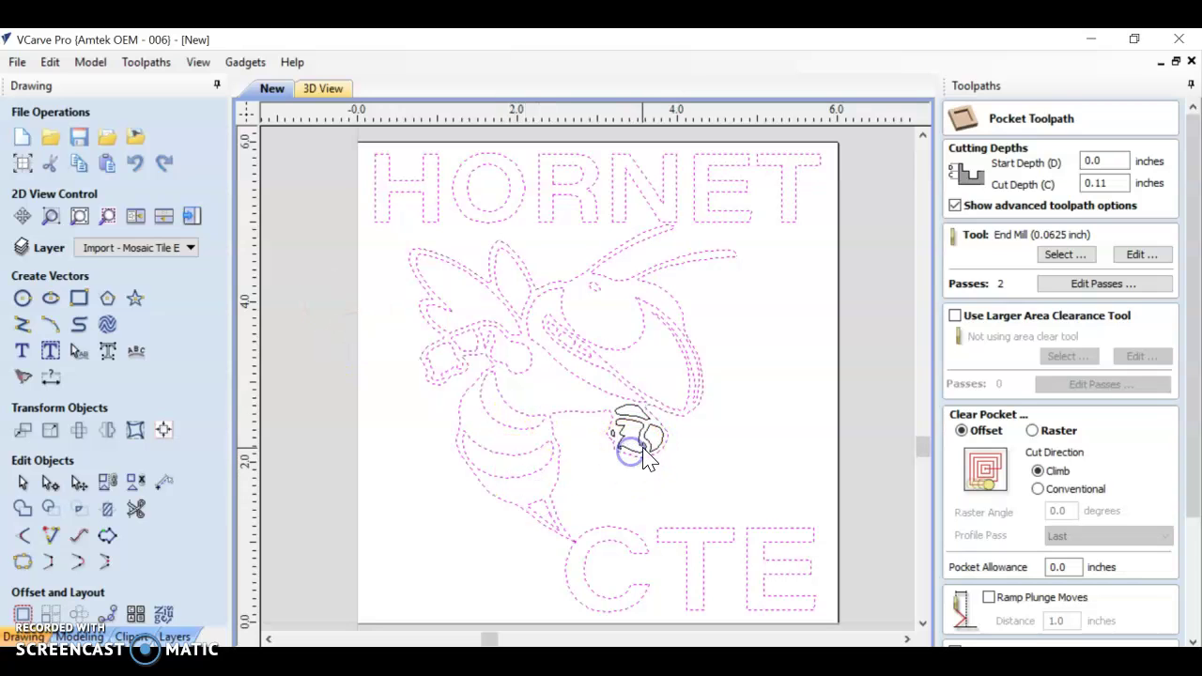
shift+click(641, 467)
shift+click(644, 442)
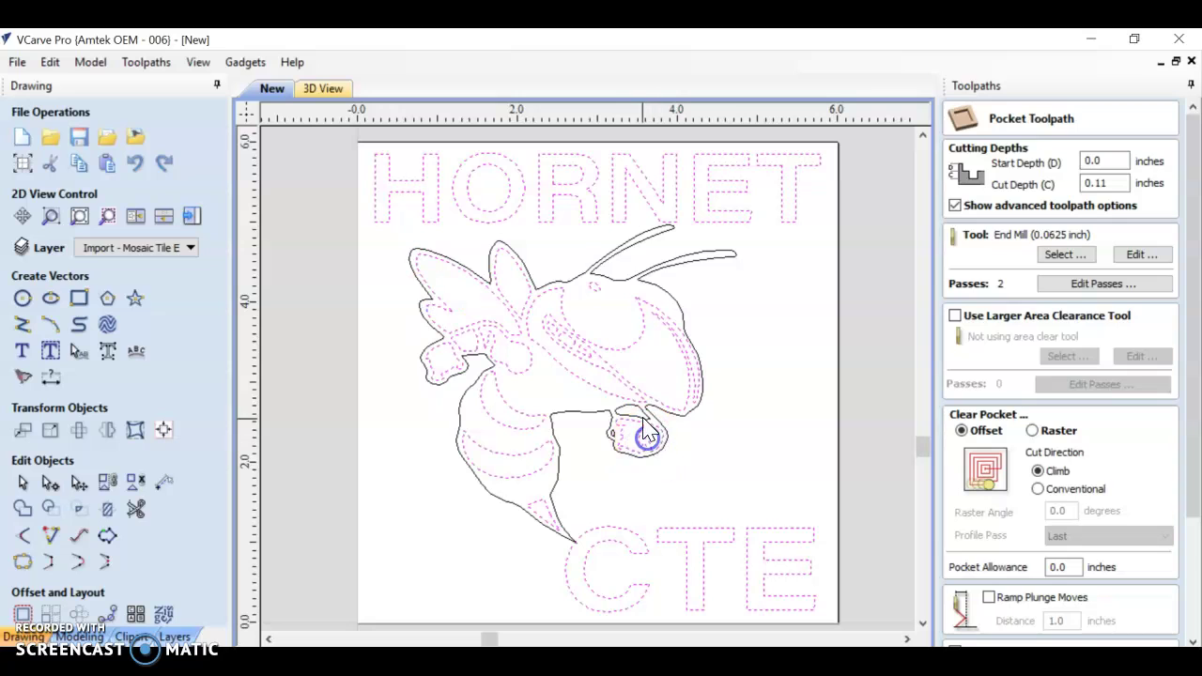
shift+click(431, 294)
shift+click(434, 291)
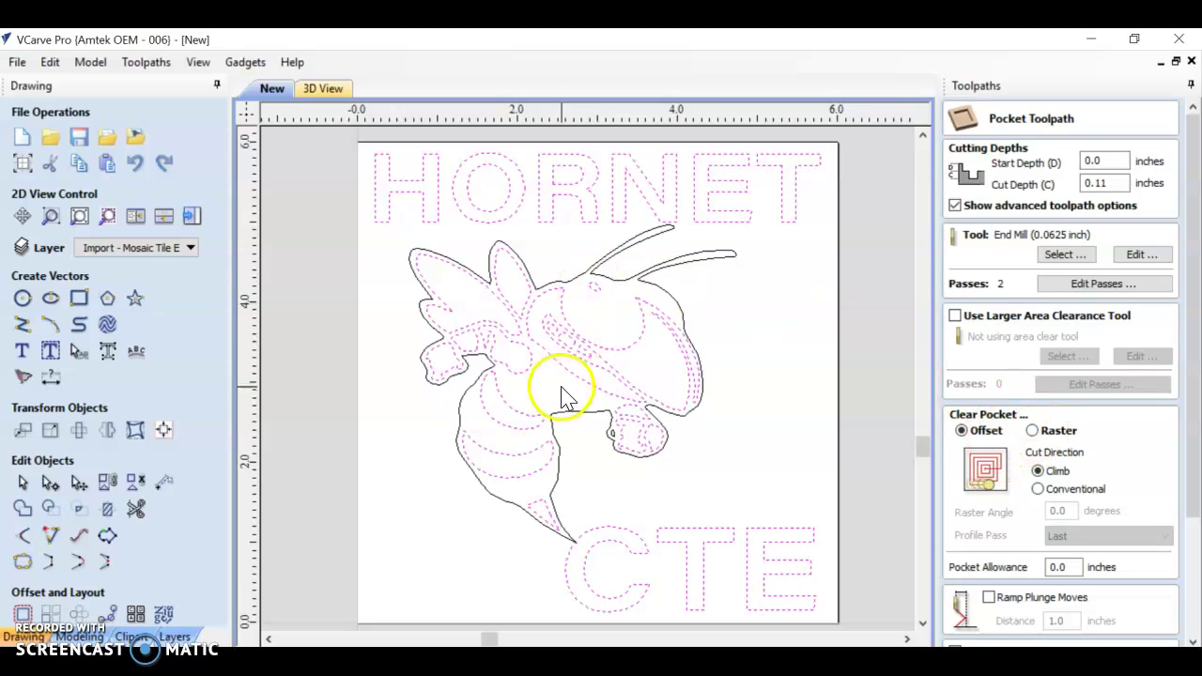
Rename the pocket toolpath "Pocket 1 -Words_Inside Hornet" and calculate it
scroll(1062, 282, down, 5)
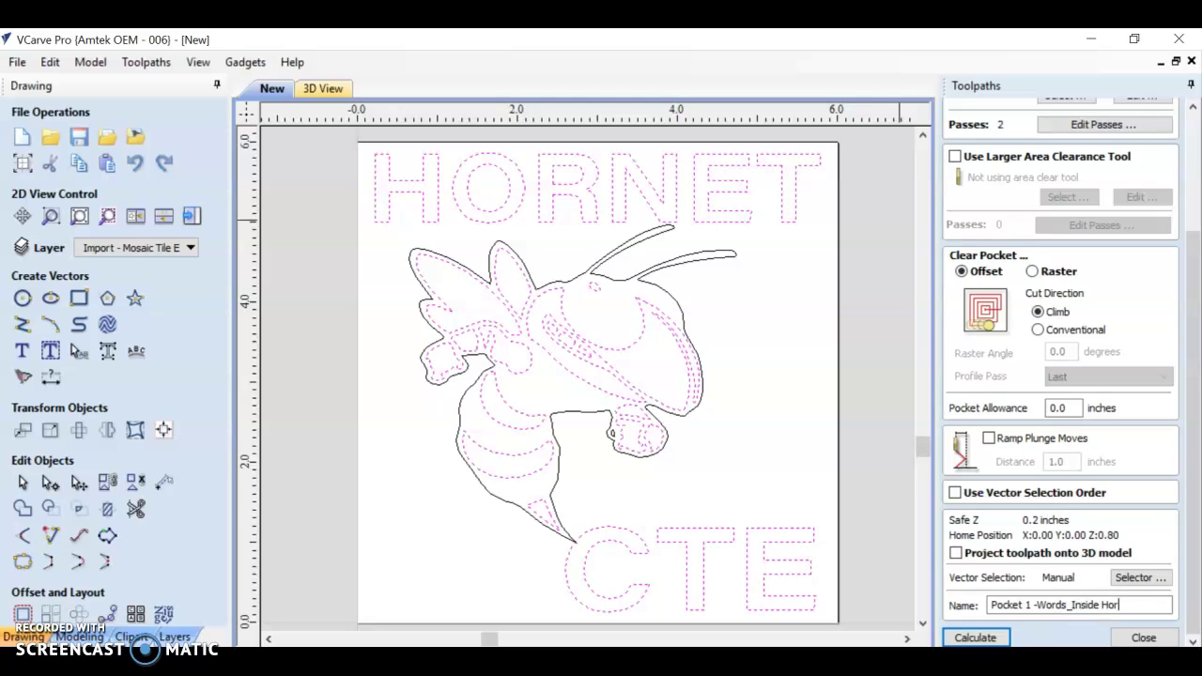
click(975, 638)
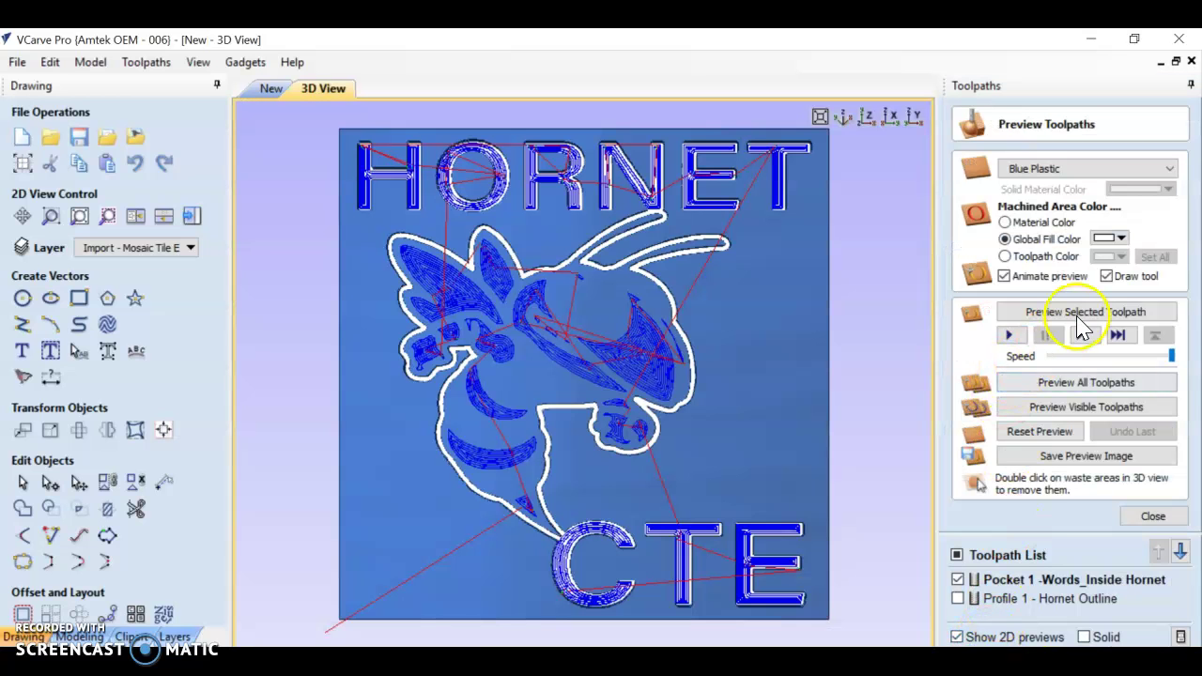
Simulate the Pocket 1 -Words_Inside Hornet toolpath and inspect the hornet's pocketed areas in the 3D preview
click(1082, 315)
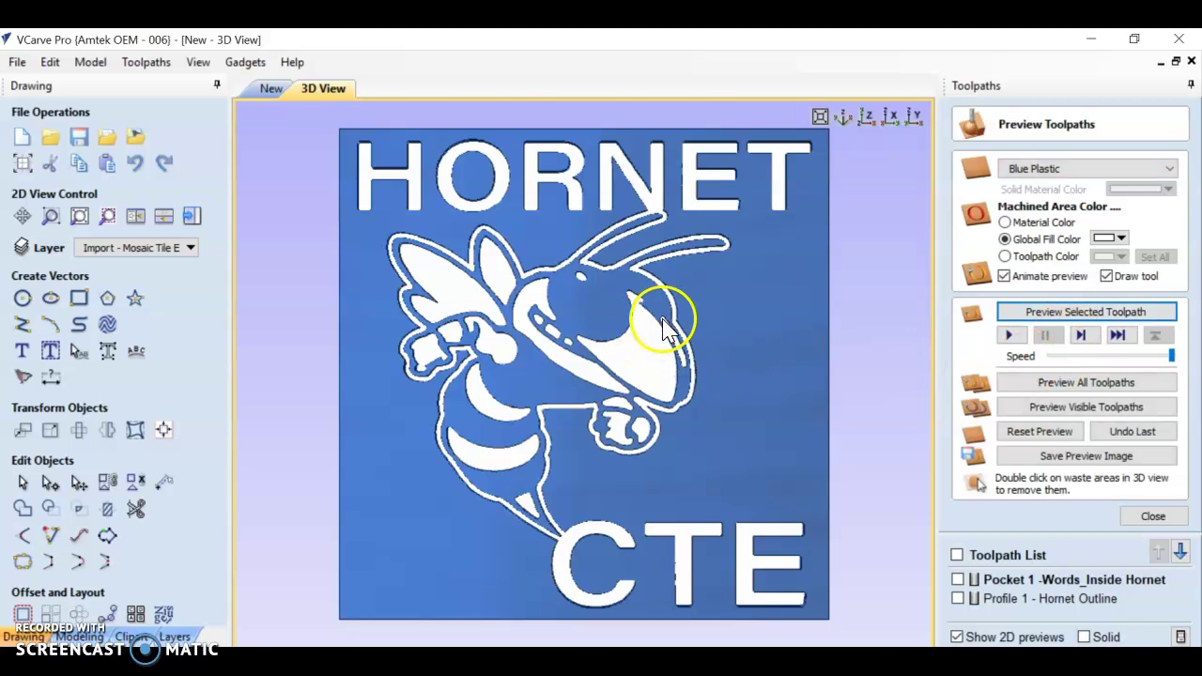
scroll(657, 323, up, 3)
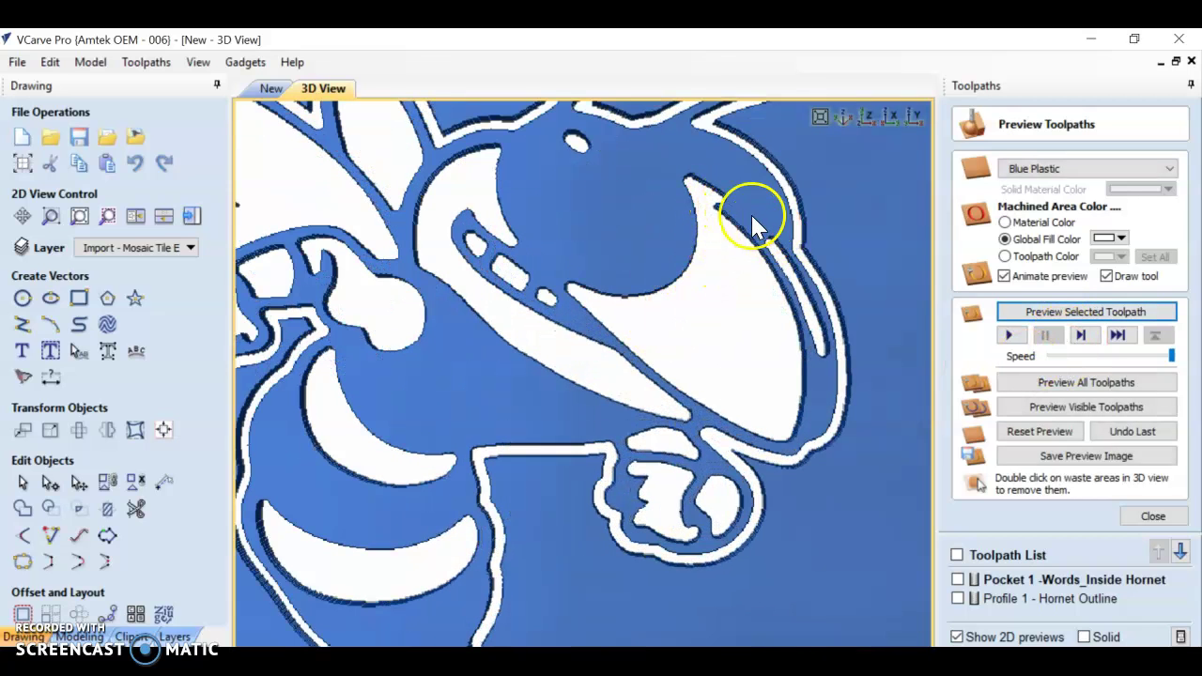
scroll(681, 338, down, 4)
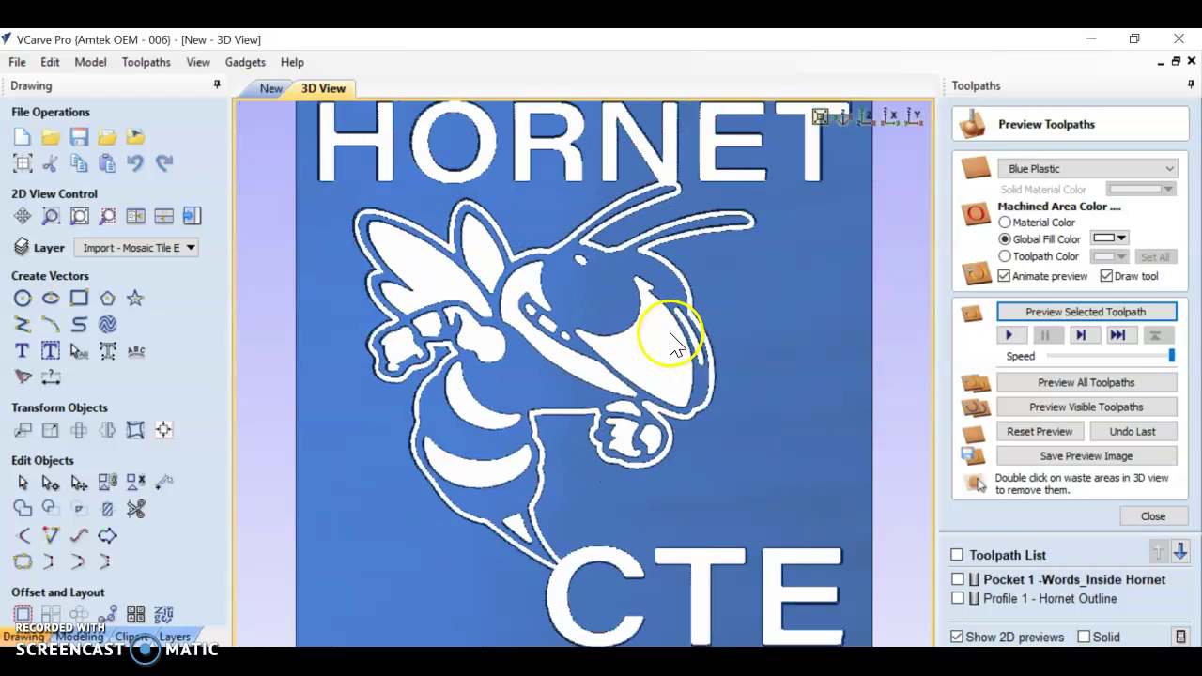
scroll(660, 434, down, 3)
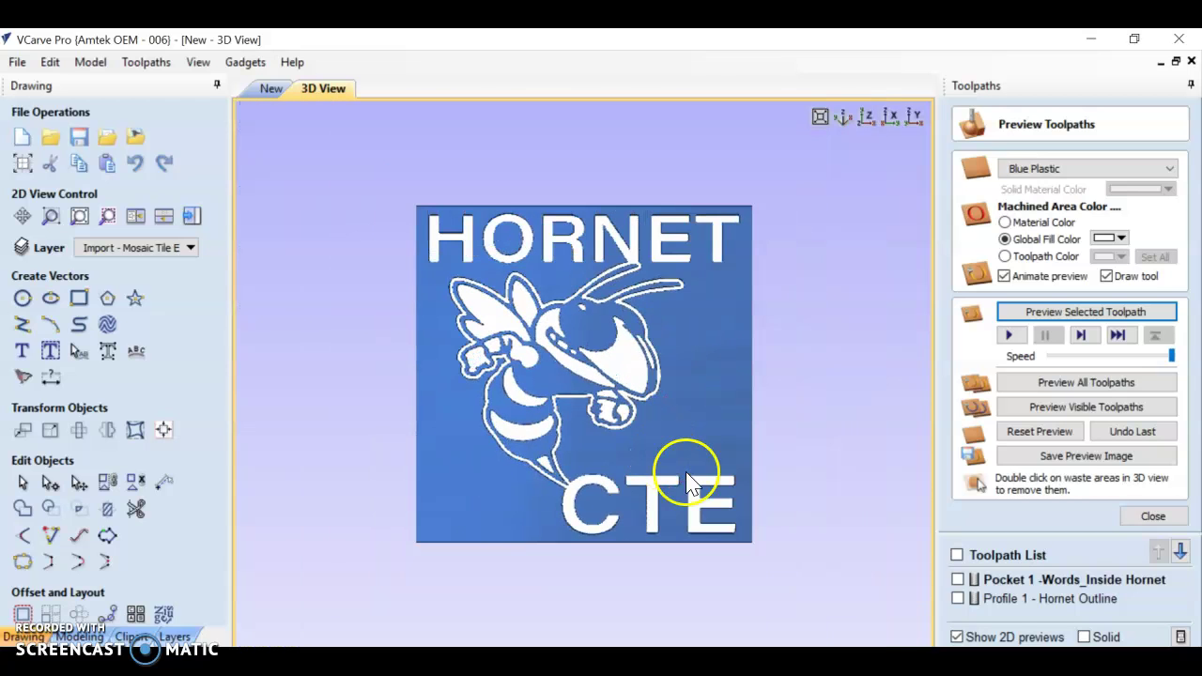
scroll(690, 484, up, 4)
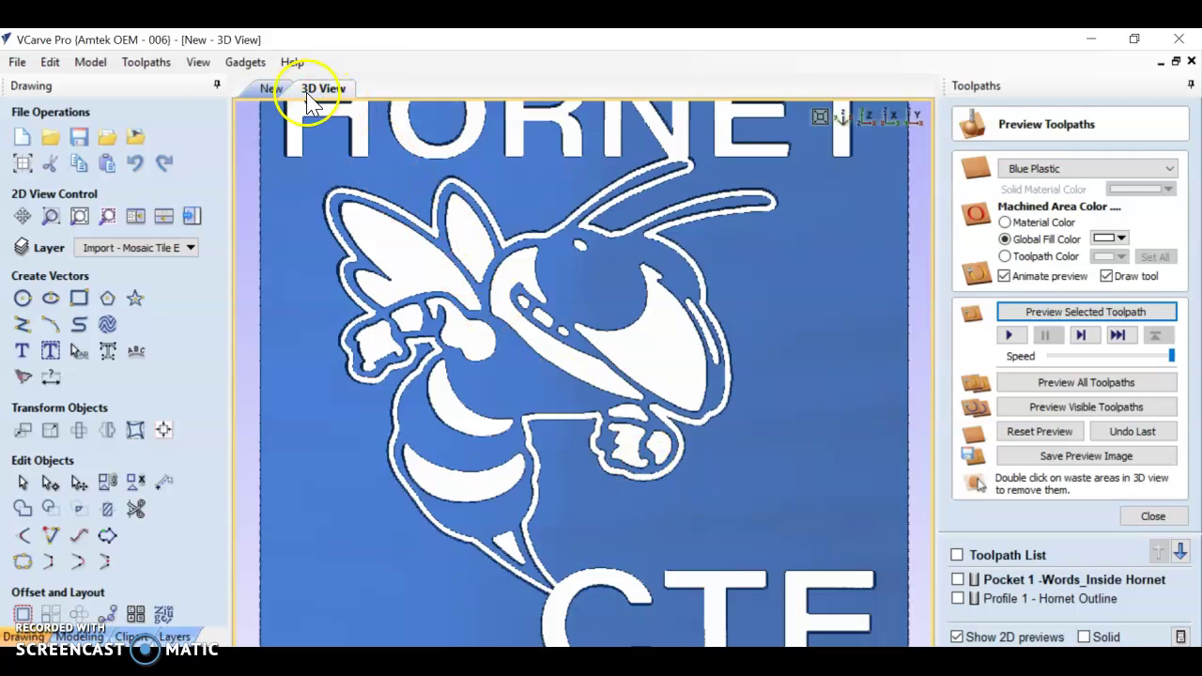
Edit the nodes of the hornet's face vector in the 2D view, nudging the upper node of its right edge slightly outward
click(269, 90)
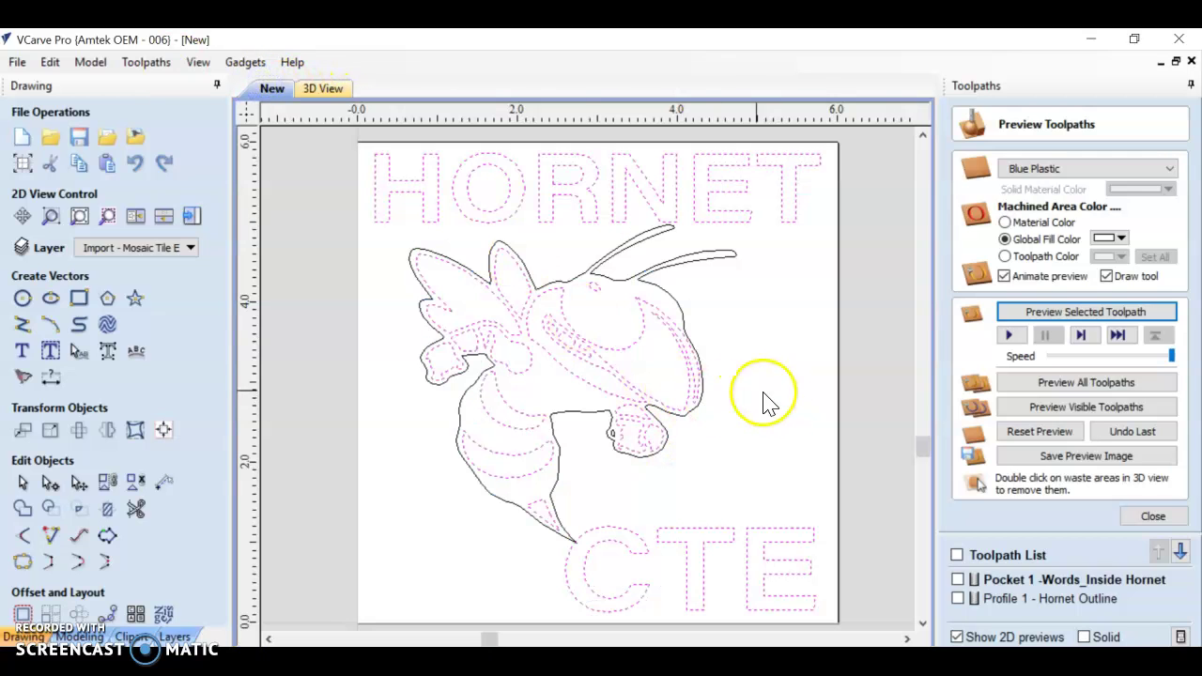
scroll(706, 355, up, 6)
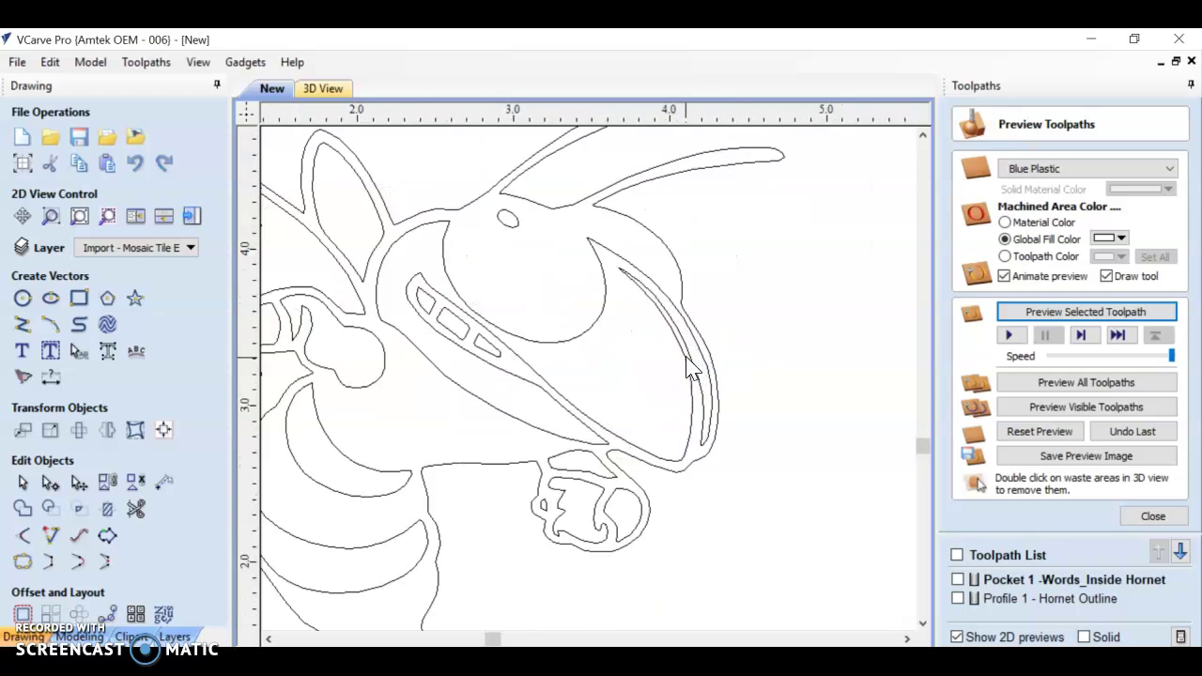
middle_drag(472, 196, 806, 451)
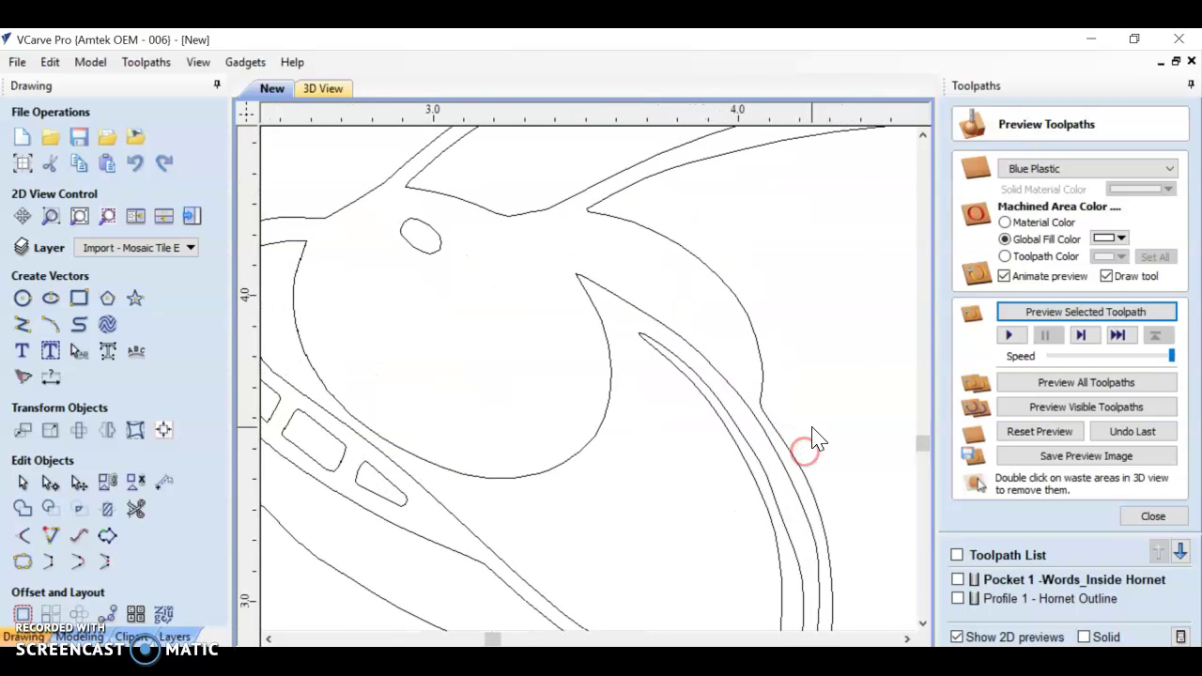
click(54, 496)
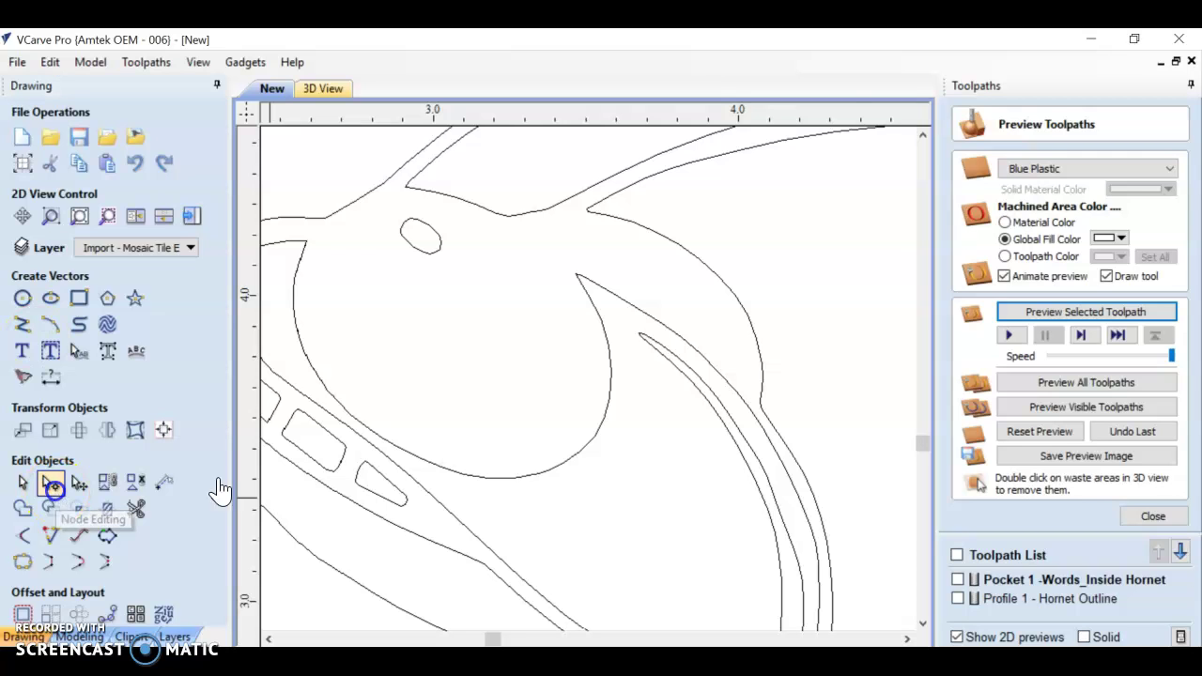
click(682, 341)
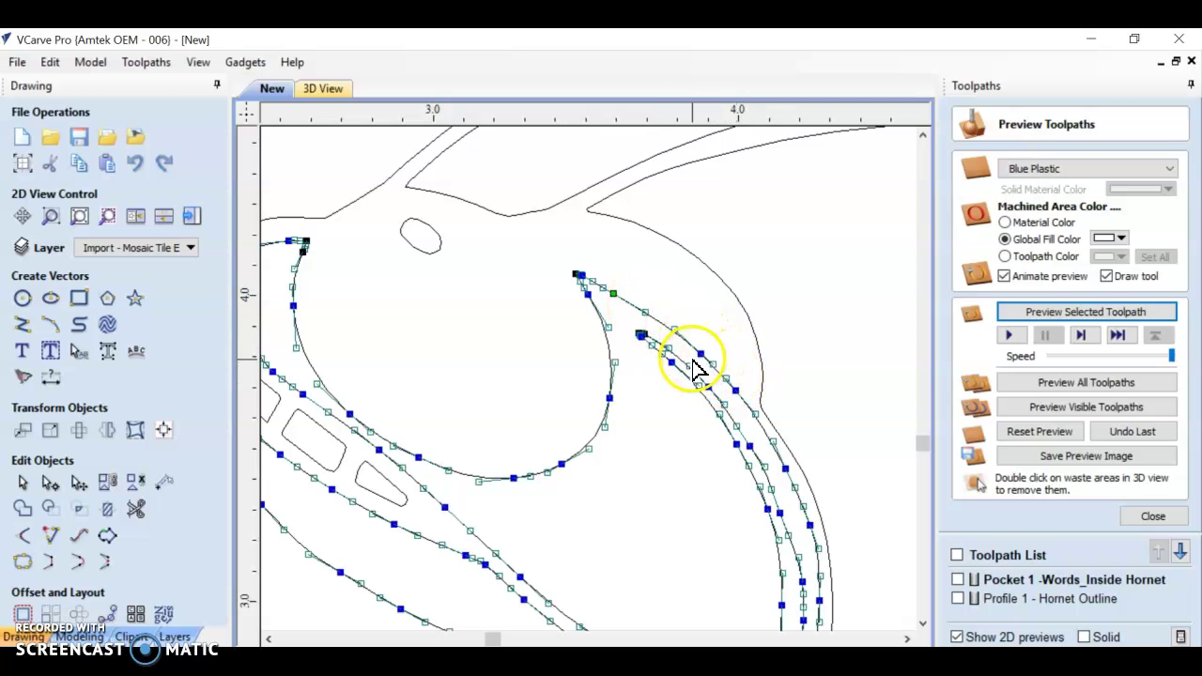
scroll(716, 386, up, 3)
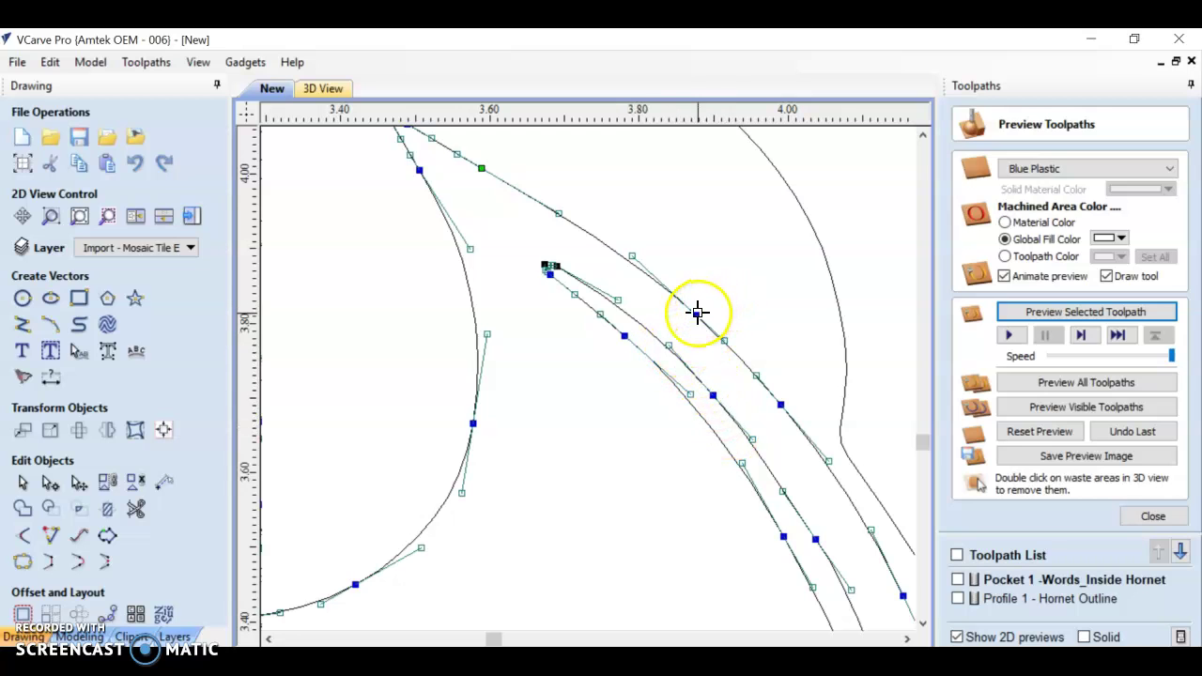
drag(696, 314, 697, 304)
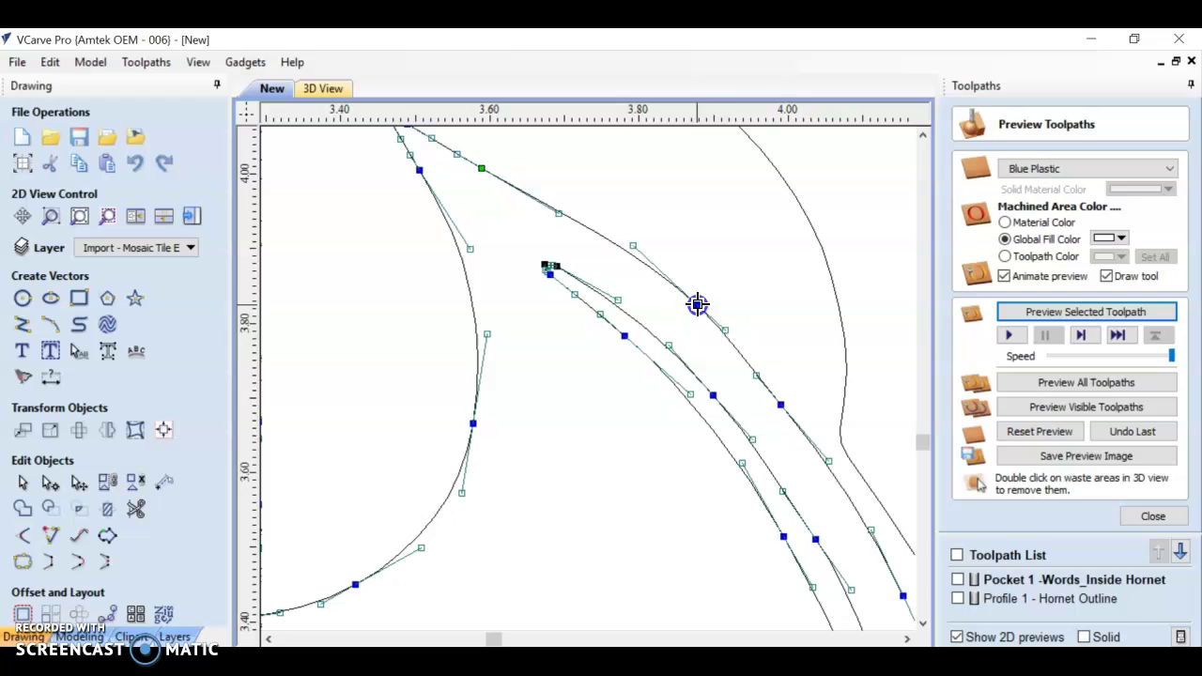
Move the next node down the face's right edge slightly outward to widen the narrow area beside the inner curve
click(787, 409)
key(Delete)
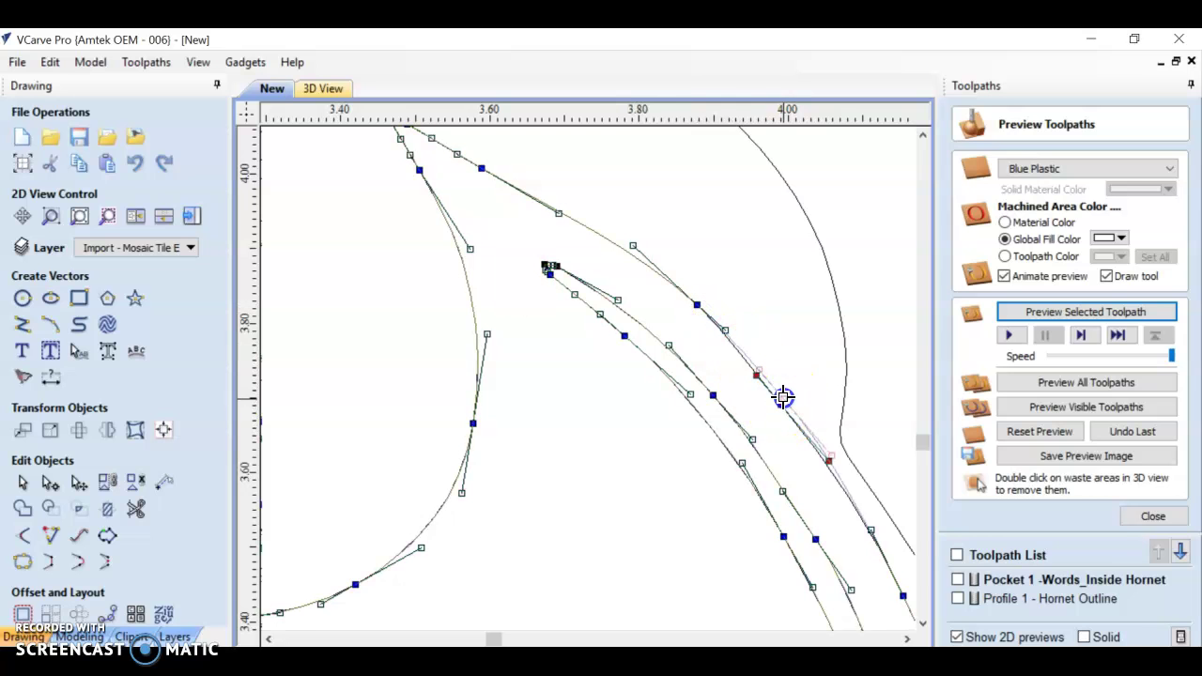
double_click(781, 395)
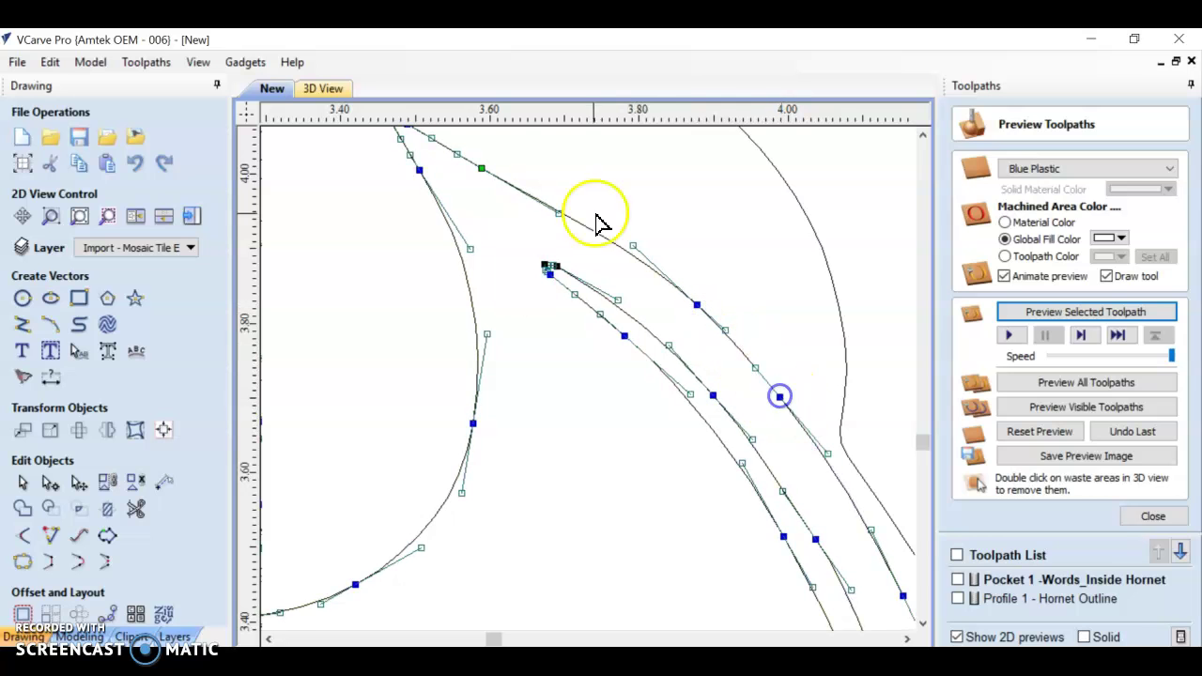
drag(485, 173, 493, 169)
scroll(483, 255, down, 2)
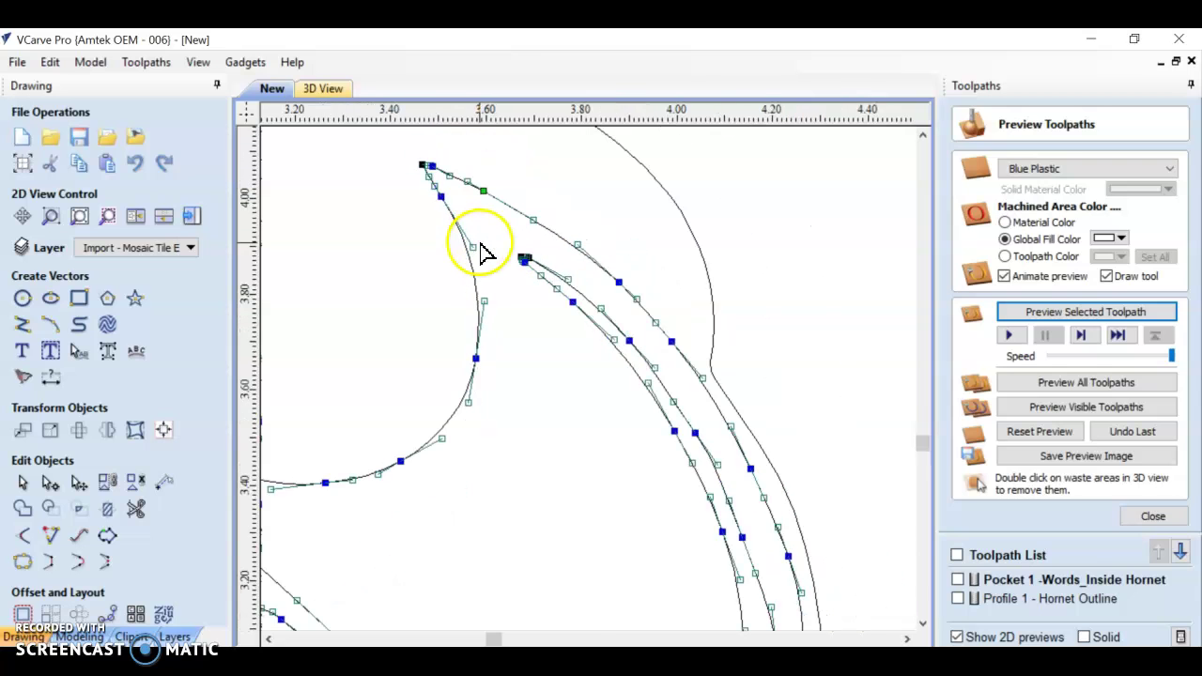
scroll(523, 383, down, 2)
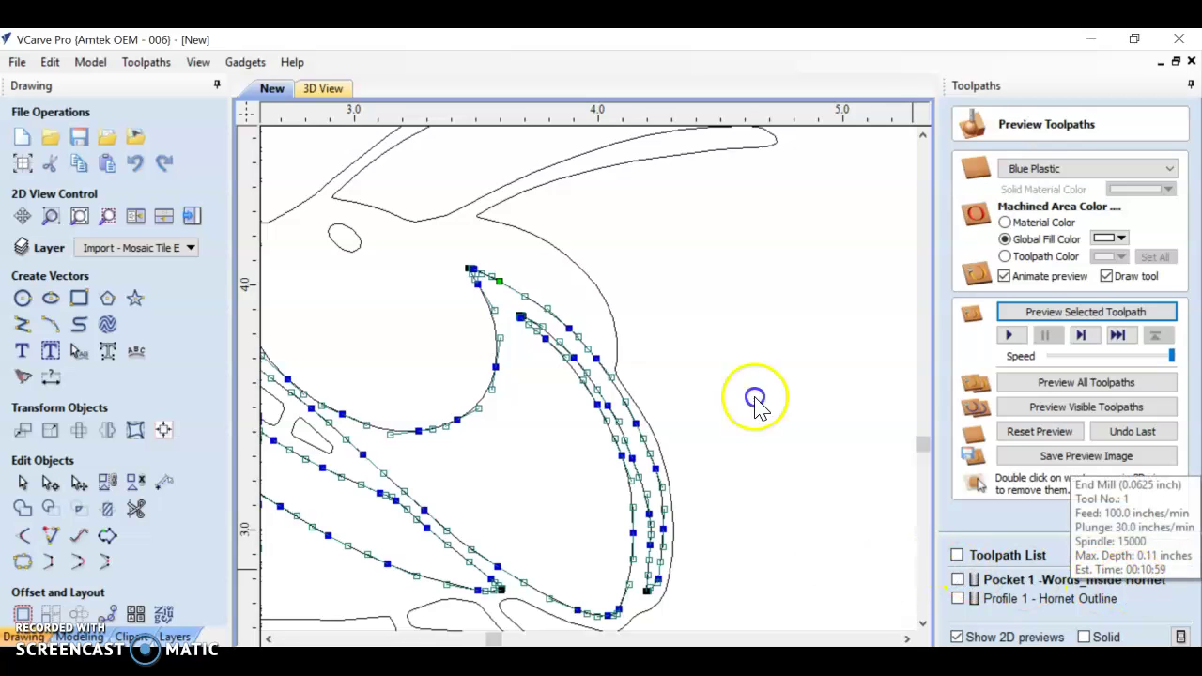
Reopen the Pocket 1 -Words_Inside Hornet toolpath and recalculate it with the edited face vector
double_click(1127, 581)
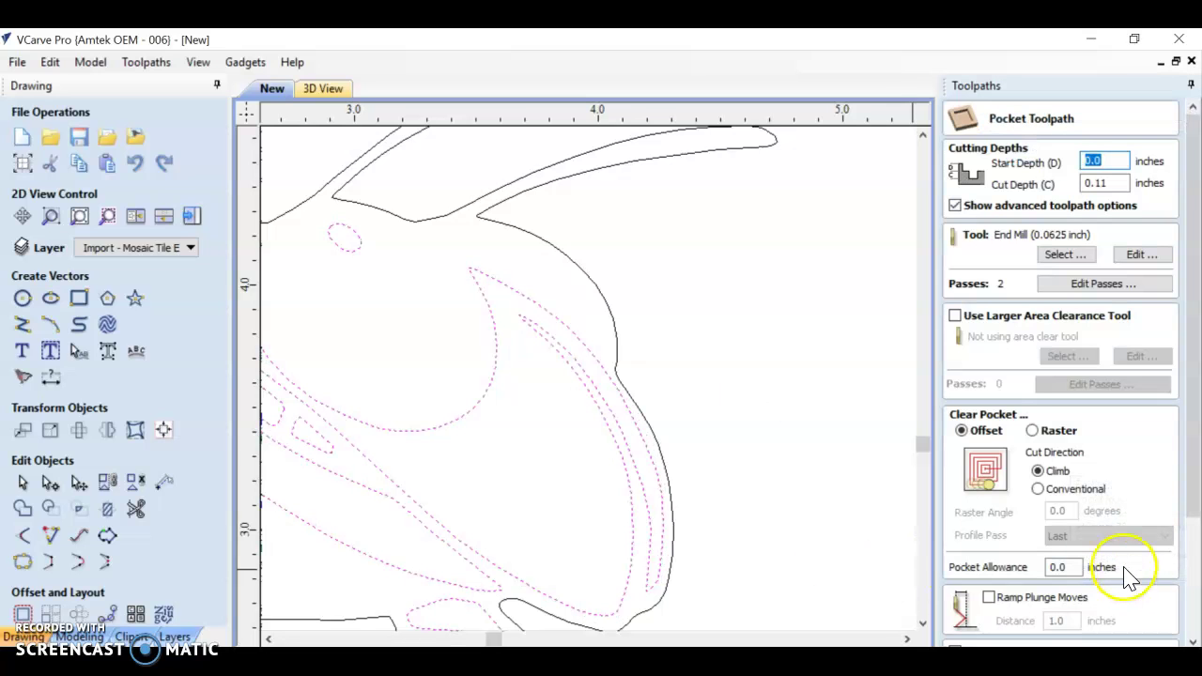
scroll(1124, 562, down, 5)
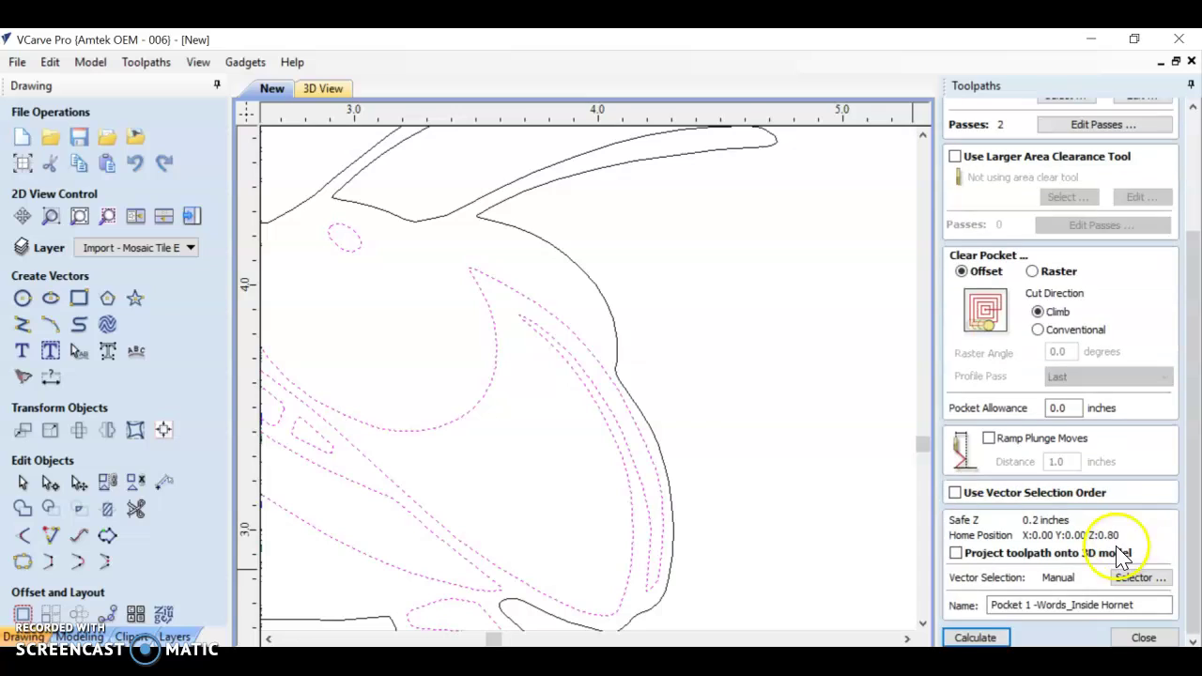
click(975, 637)
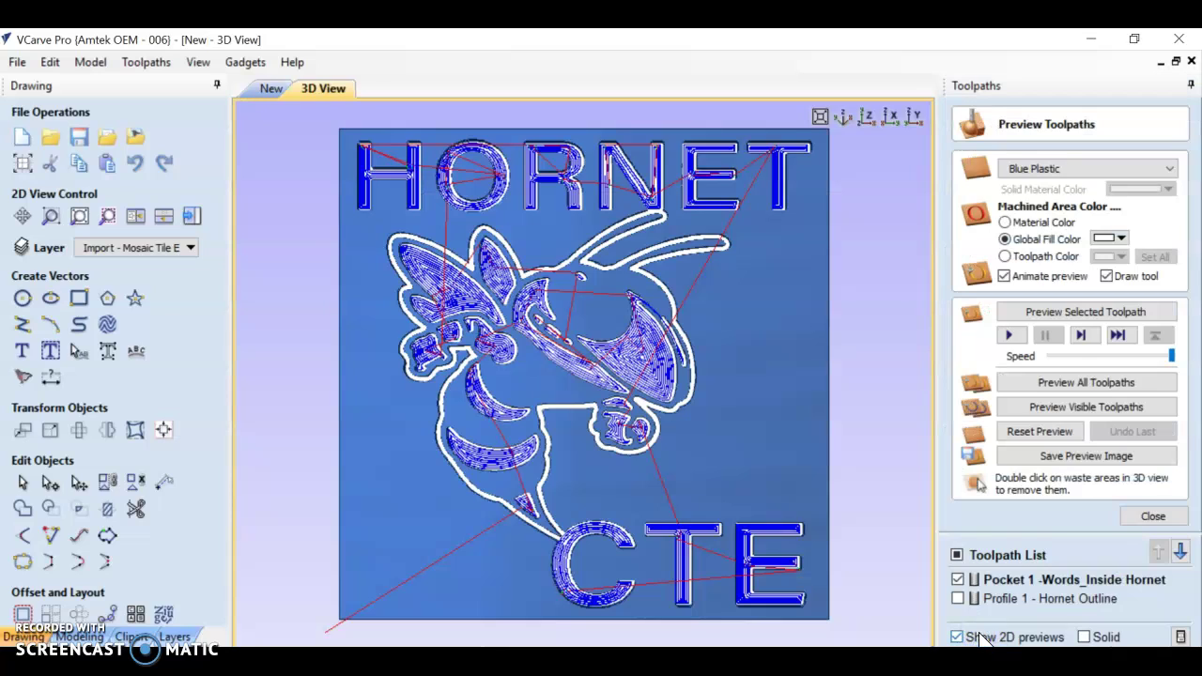
Simulate all toolpaths and inspect the hornet's face and overall design in the 3D preview
scroll(652, 310, up, 5)
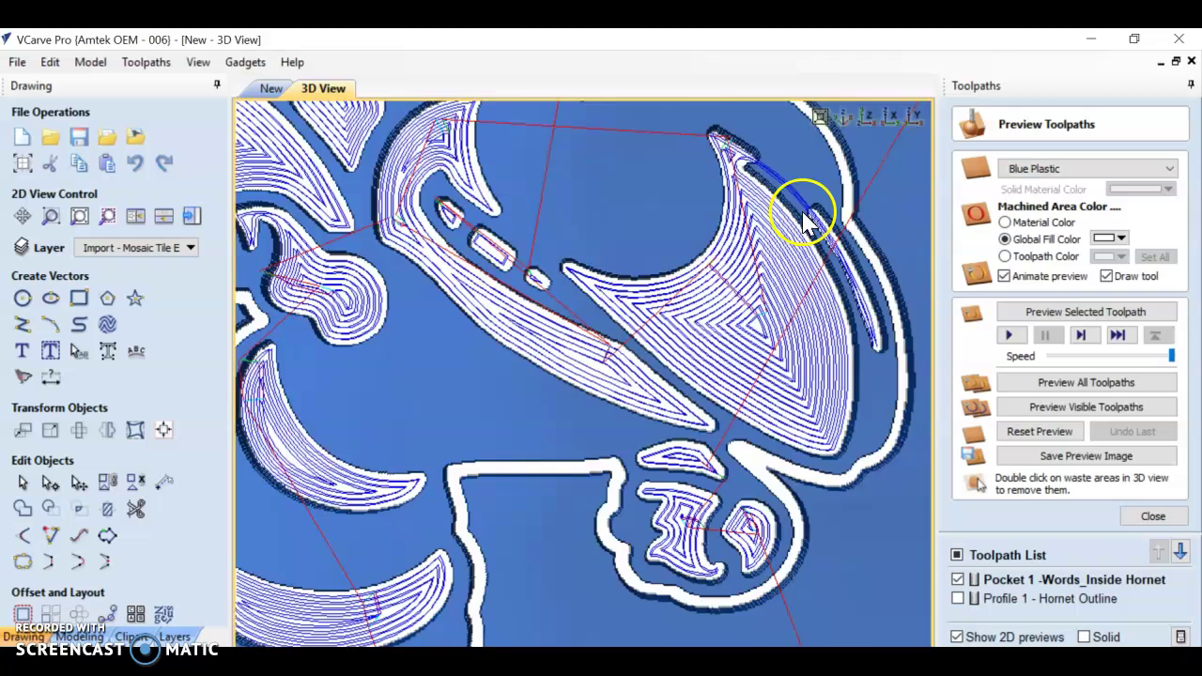
scroll(800, 214, down, 4)
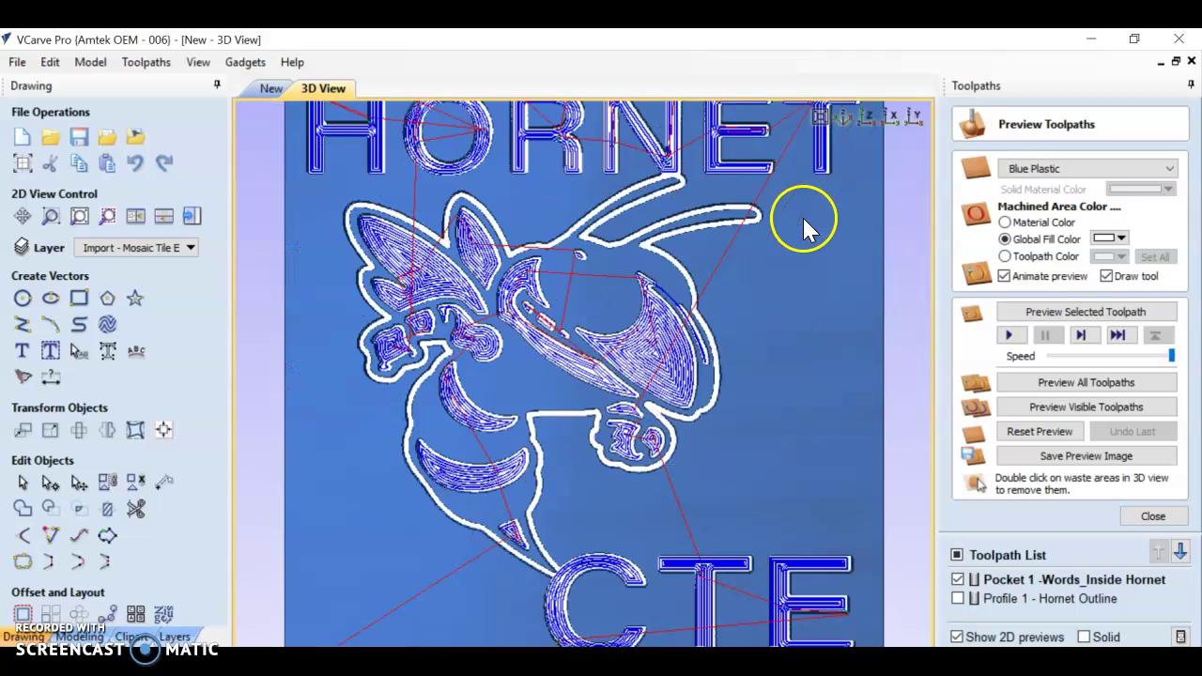
click(1099, 384)
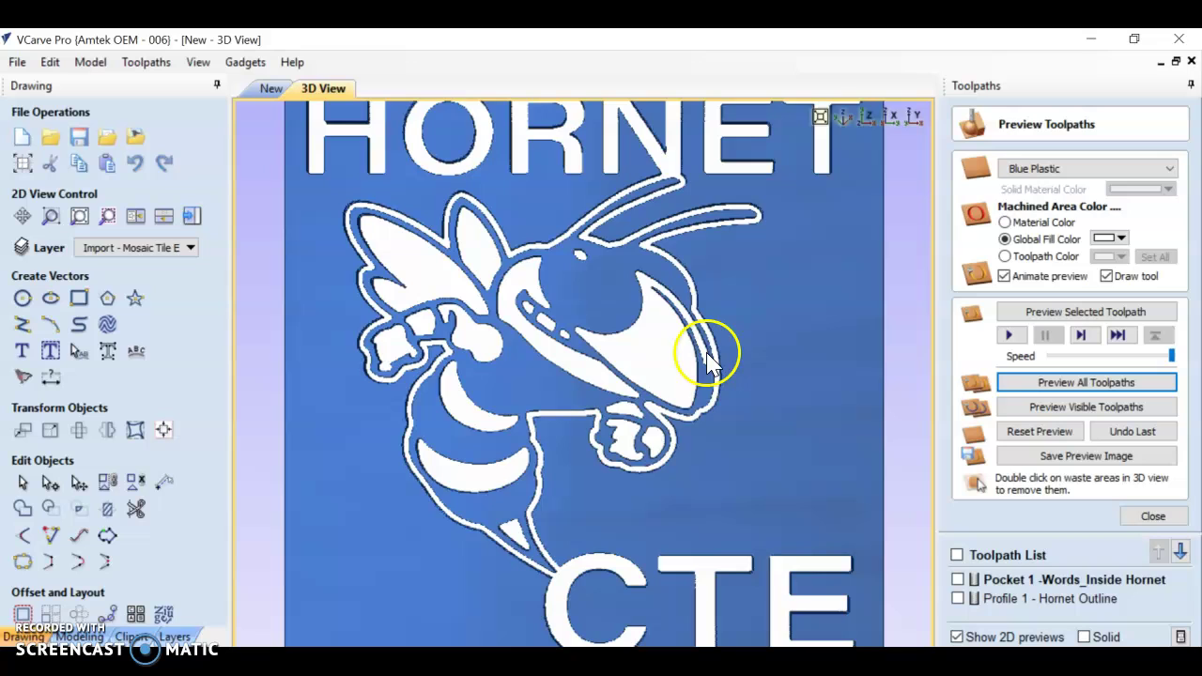
scroll(796, 381, down, 3)
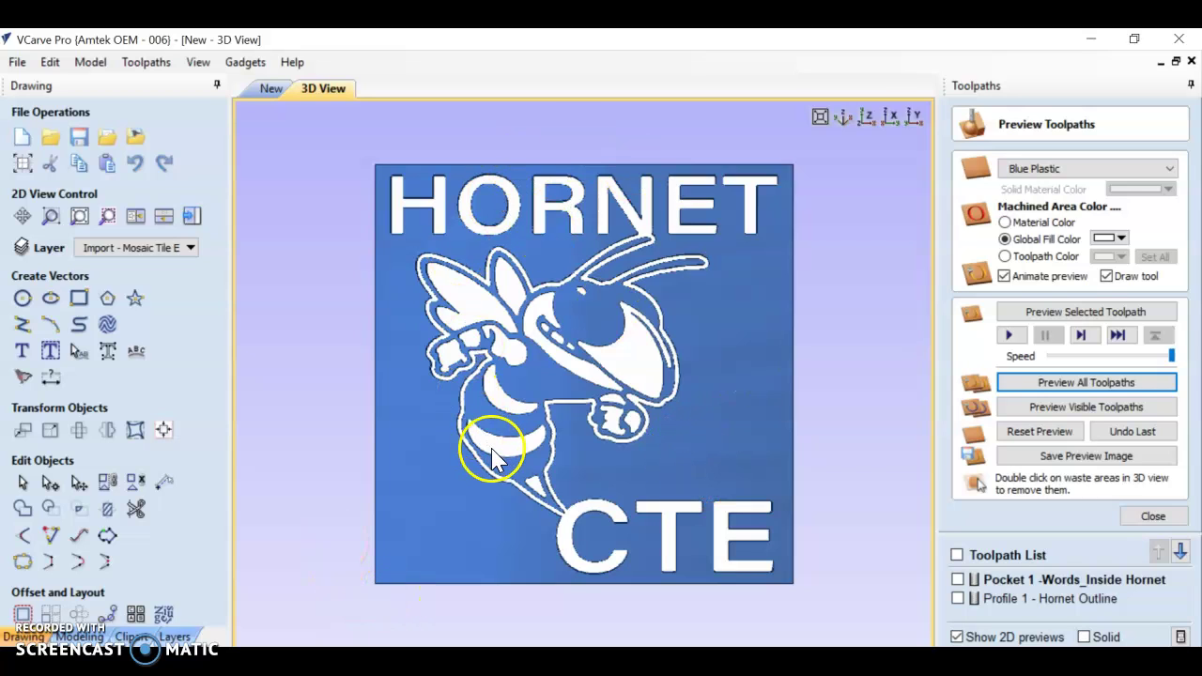
Check the tool and estimated time details of the pocket and profile toolpaths, and close the toolpath preview
click(1020, 597)
click(1013, 582)
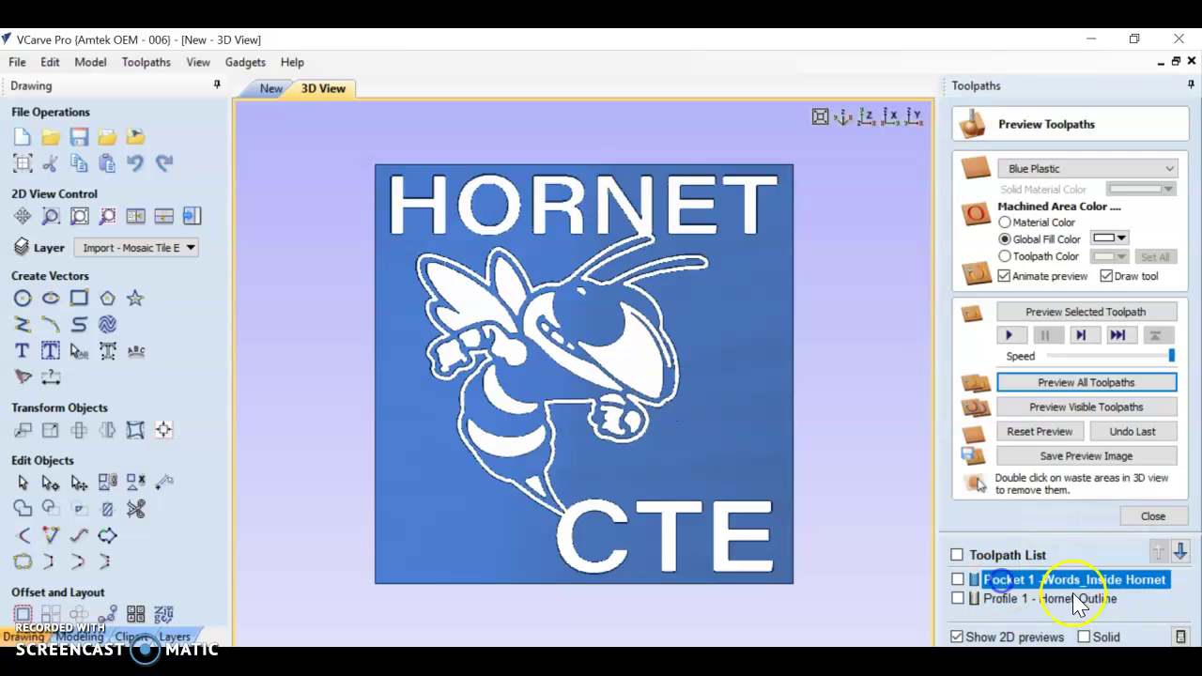
click(1024, 599)
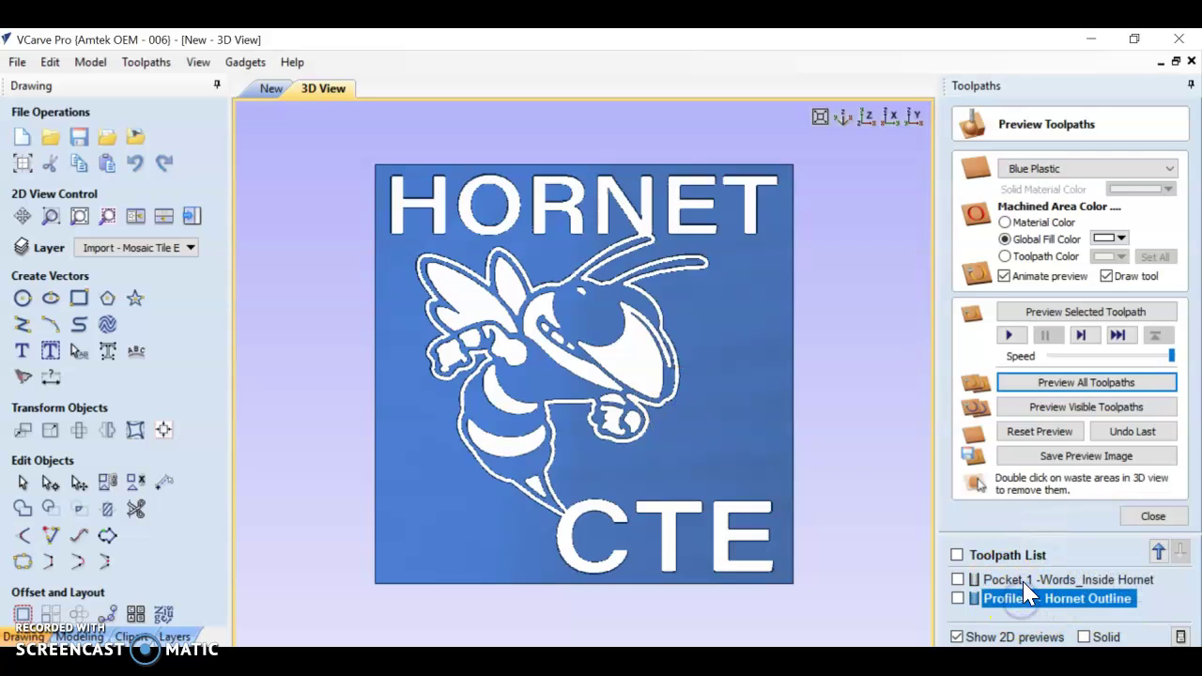
click(1015, 580)
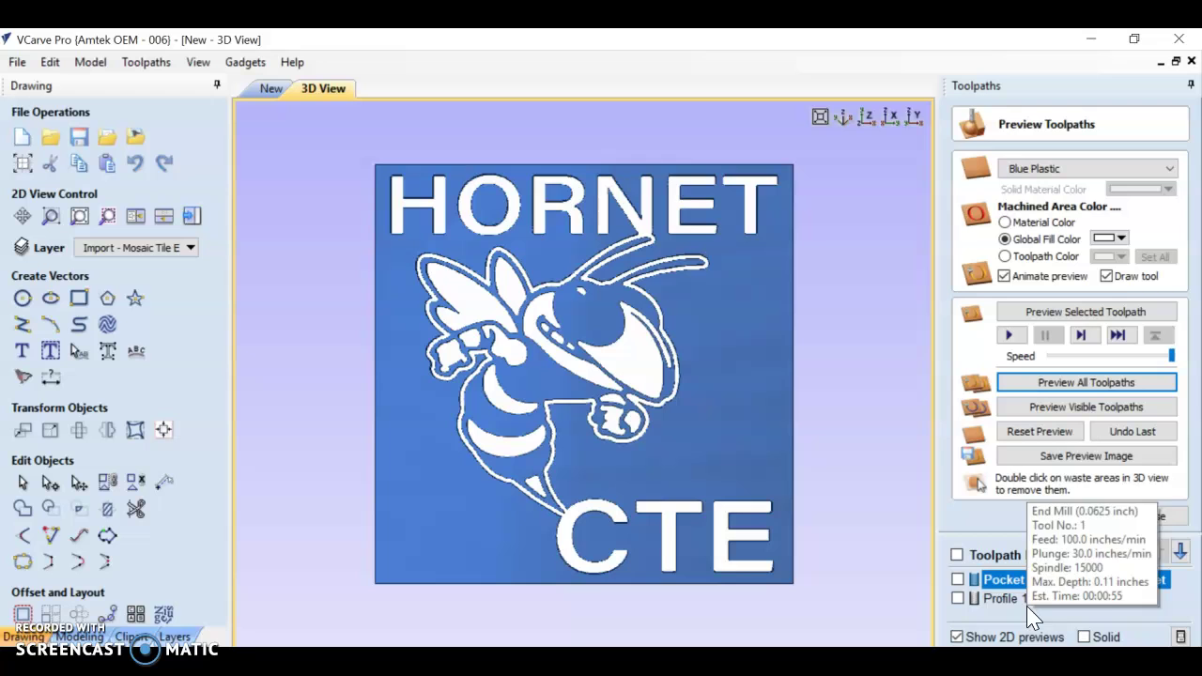
click(1173, 518)
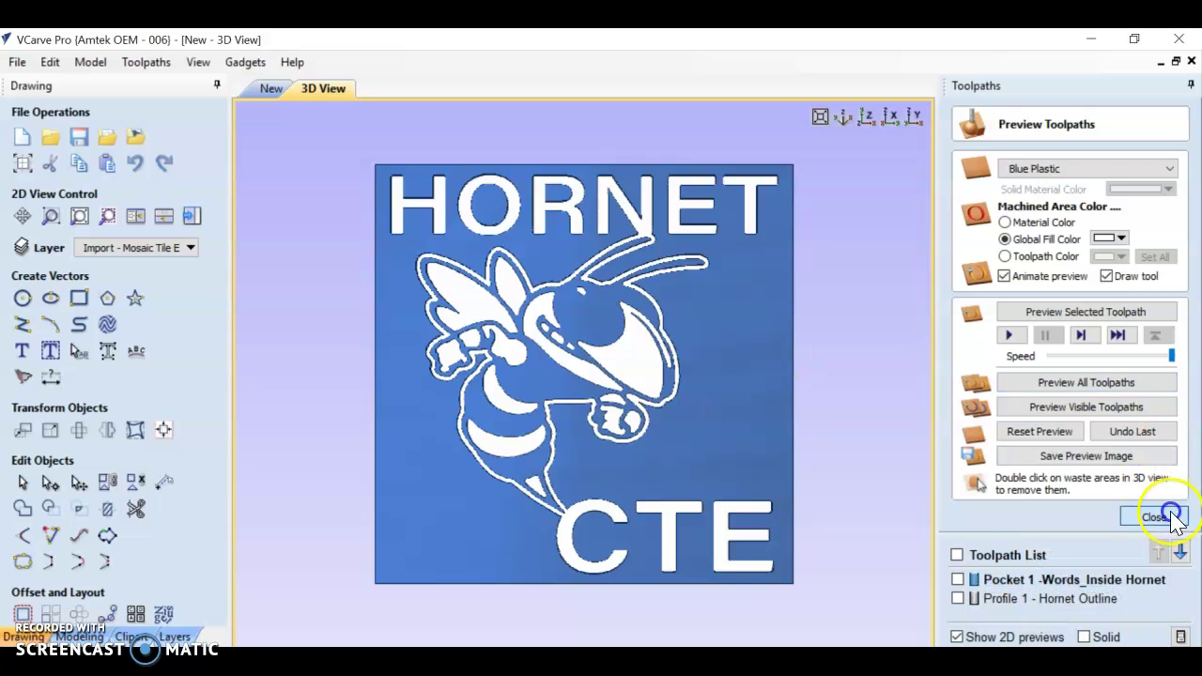
Inspect the simulated carving from tilted, side and top-down angles, ending with the top-down view
drag(708, 339, 595, 348)
scroll(557, 399, up, 3)
scroll(556, 388, up, 2)
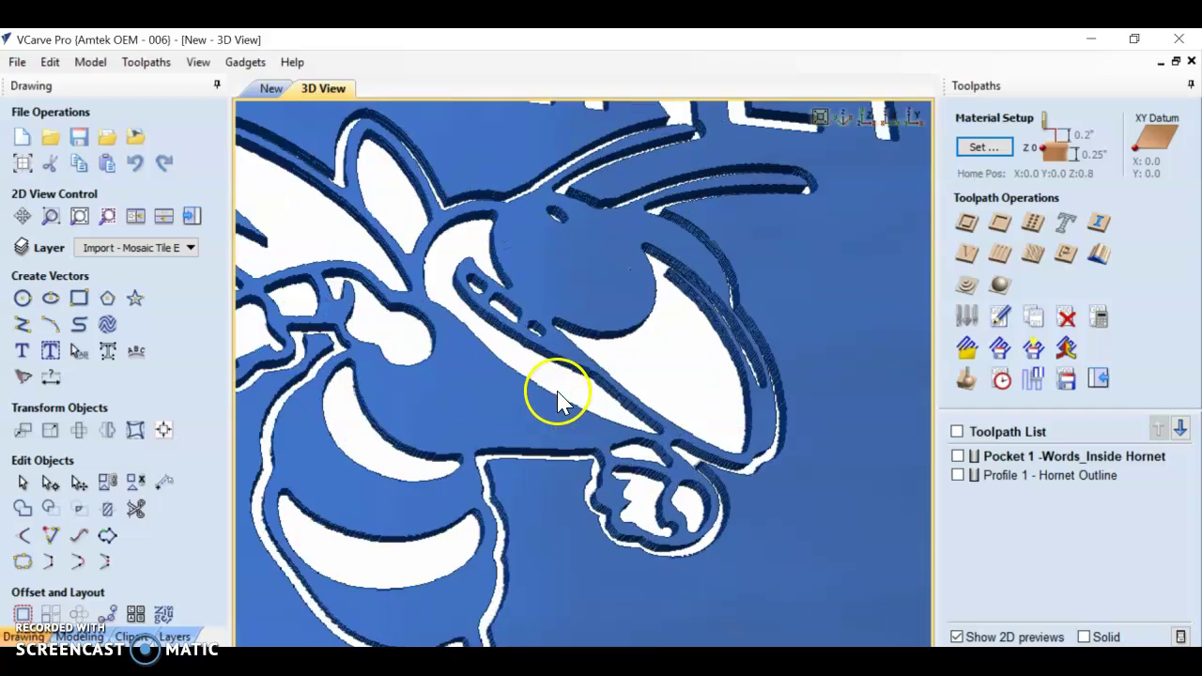
drag(556, 395, 637, 455)
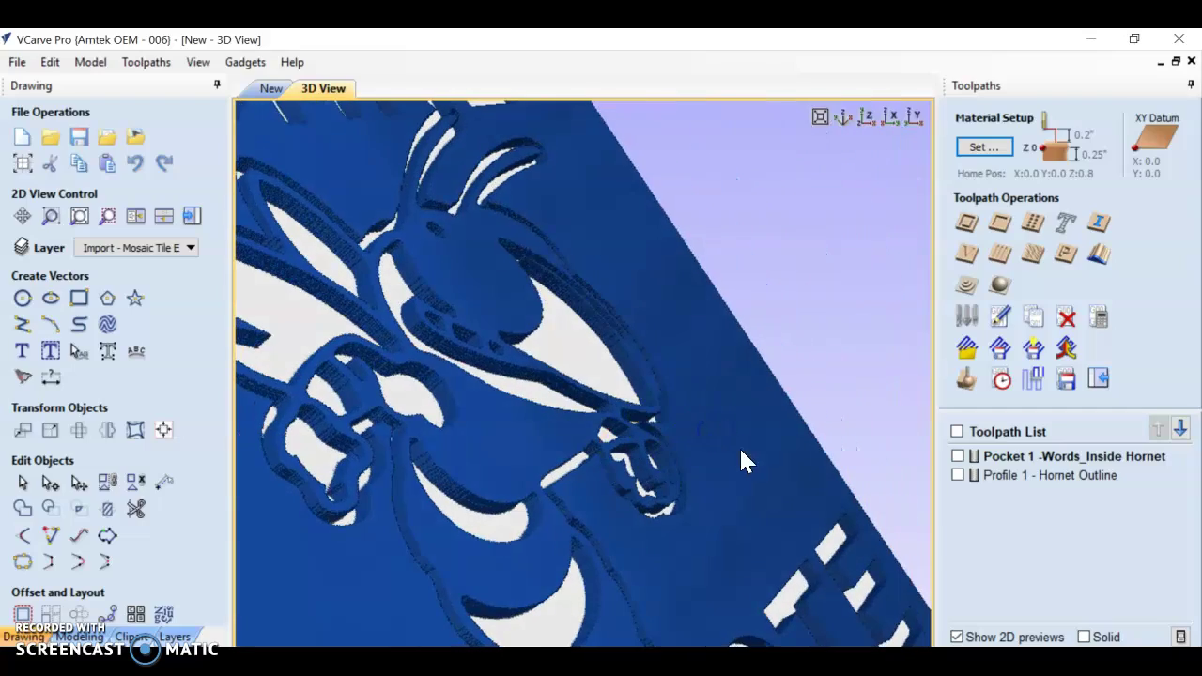
drag(743, 460, 659, 499)
scroll(564, 488, up, 2)
scroll(736, 202, down, 2)
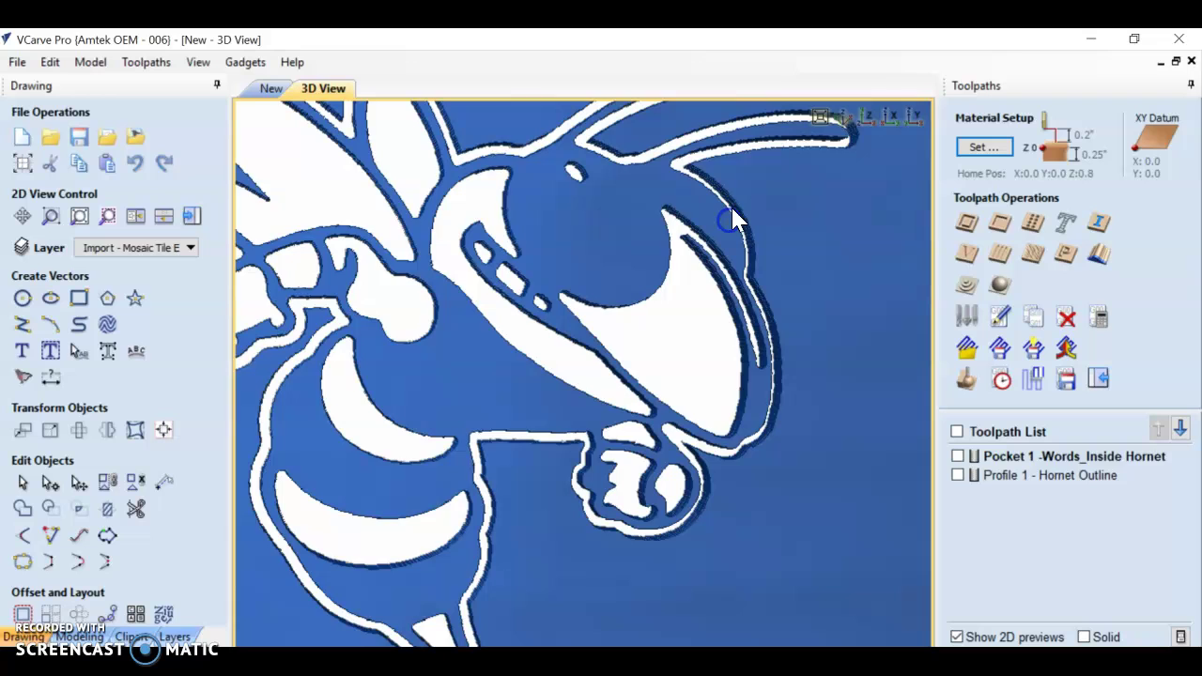
drag(741, 215, 737, 255)
scroll(732, 273, down, 2)
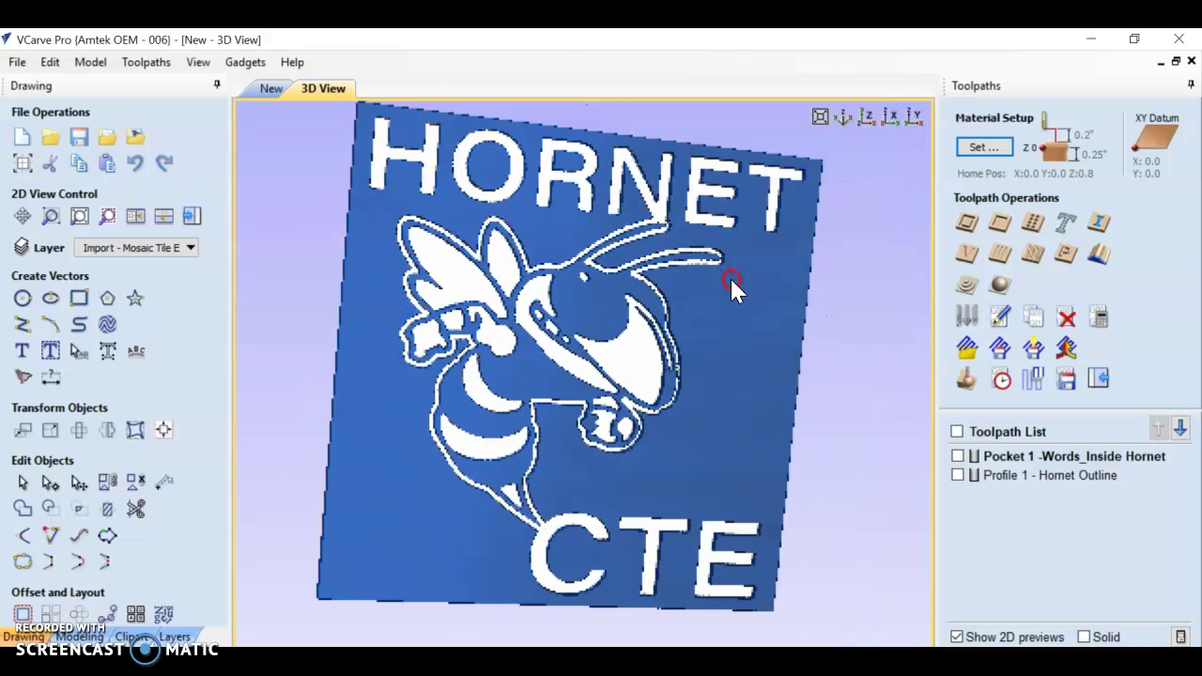
click(867, 118)
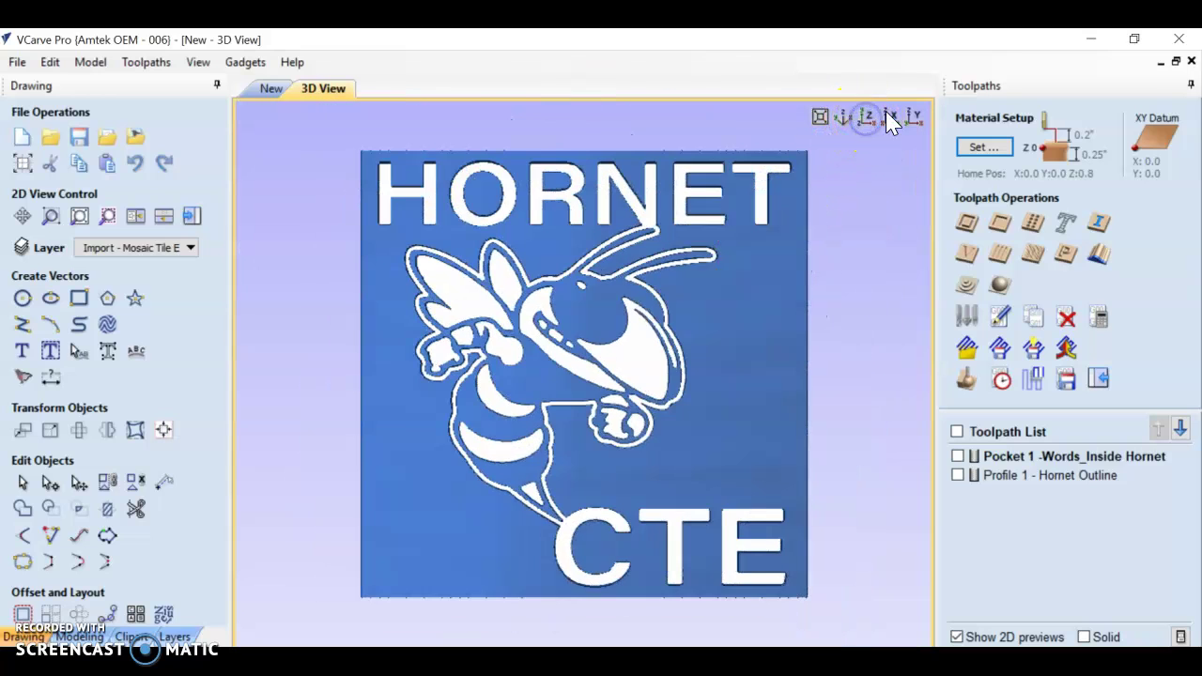
click(916, 114)
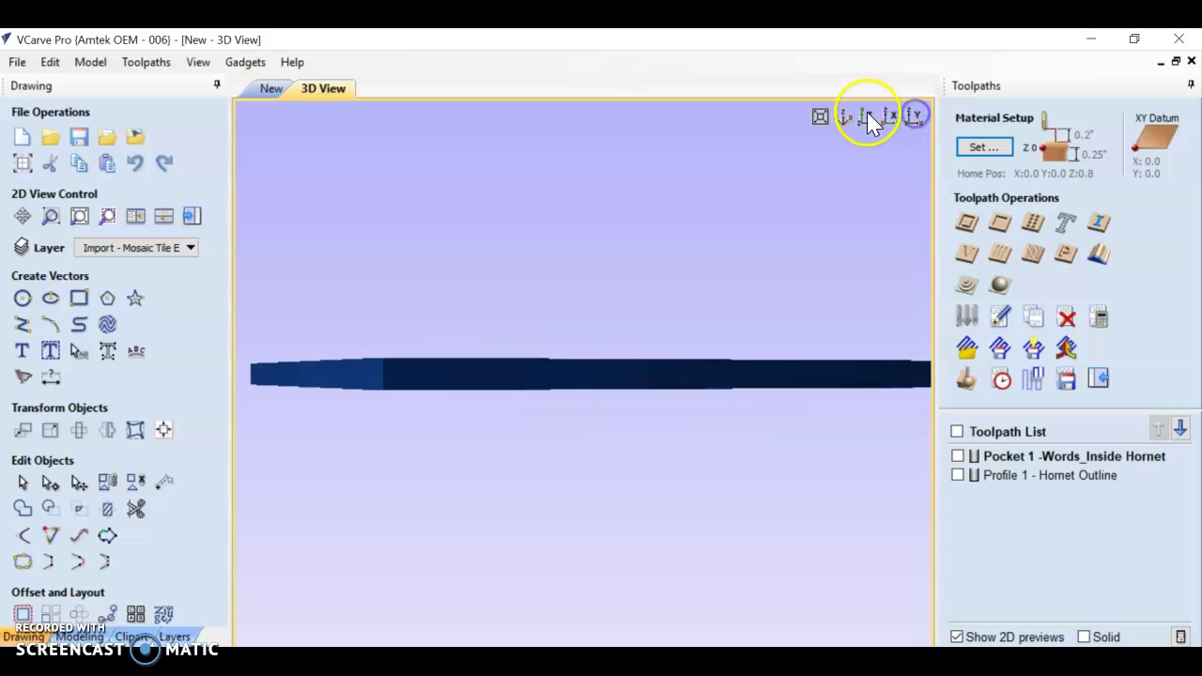
click(867, 114)
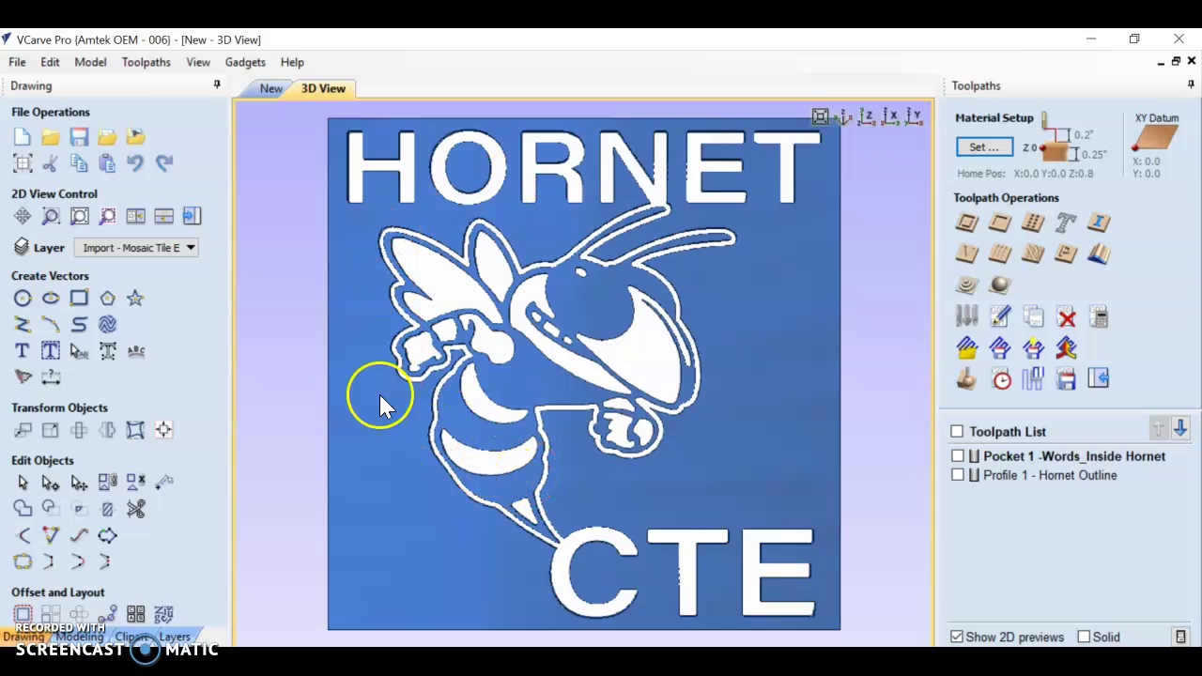
Save the project in the Documents folder as a VCarve file named Last_First_Vcarve
drag(17, 62, 99, 172)
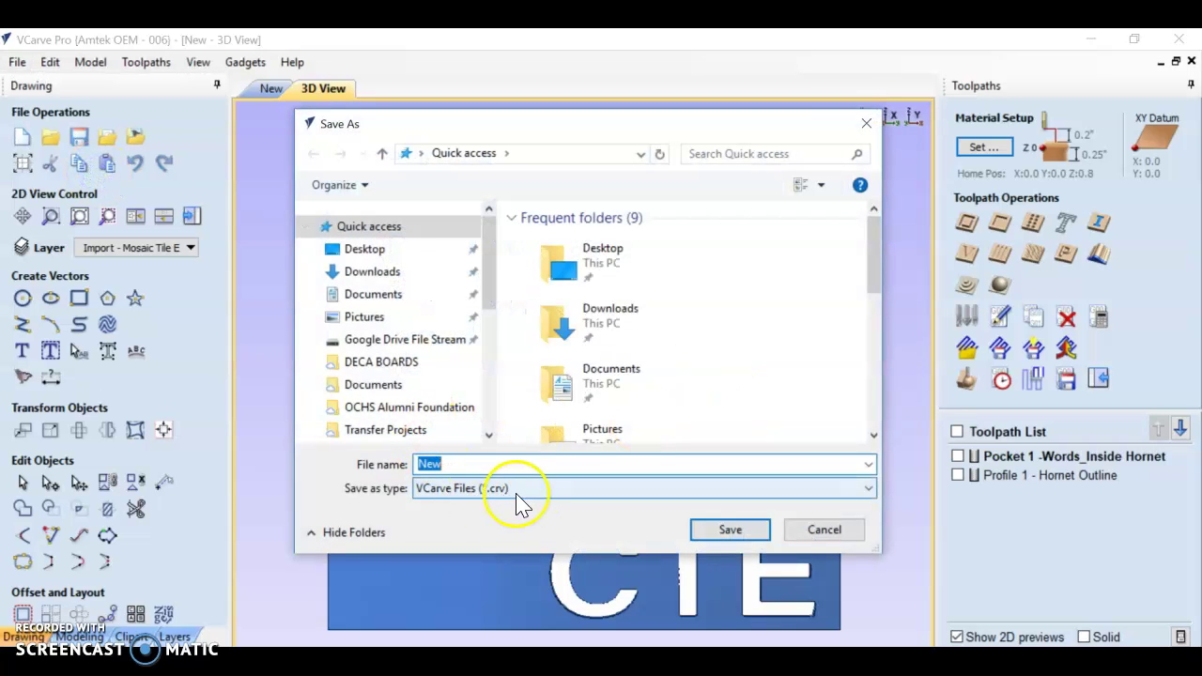
click(402, 299)
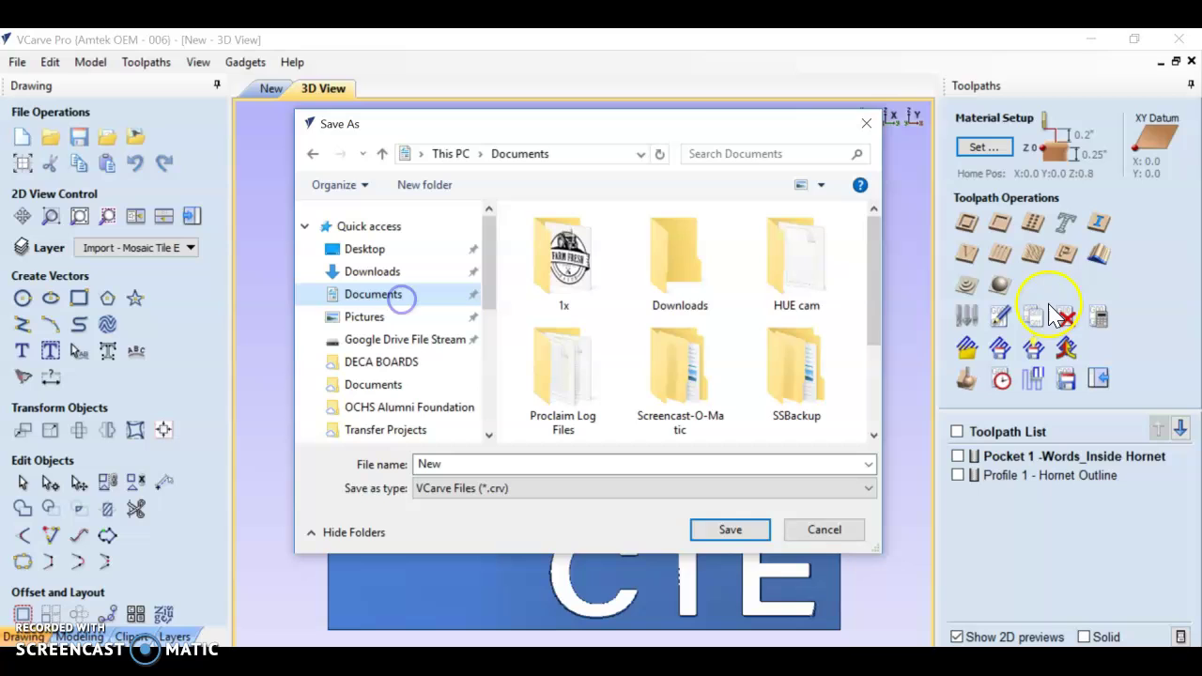
double_click(733, 466)
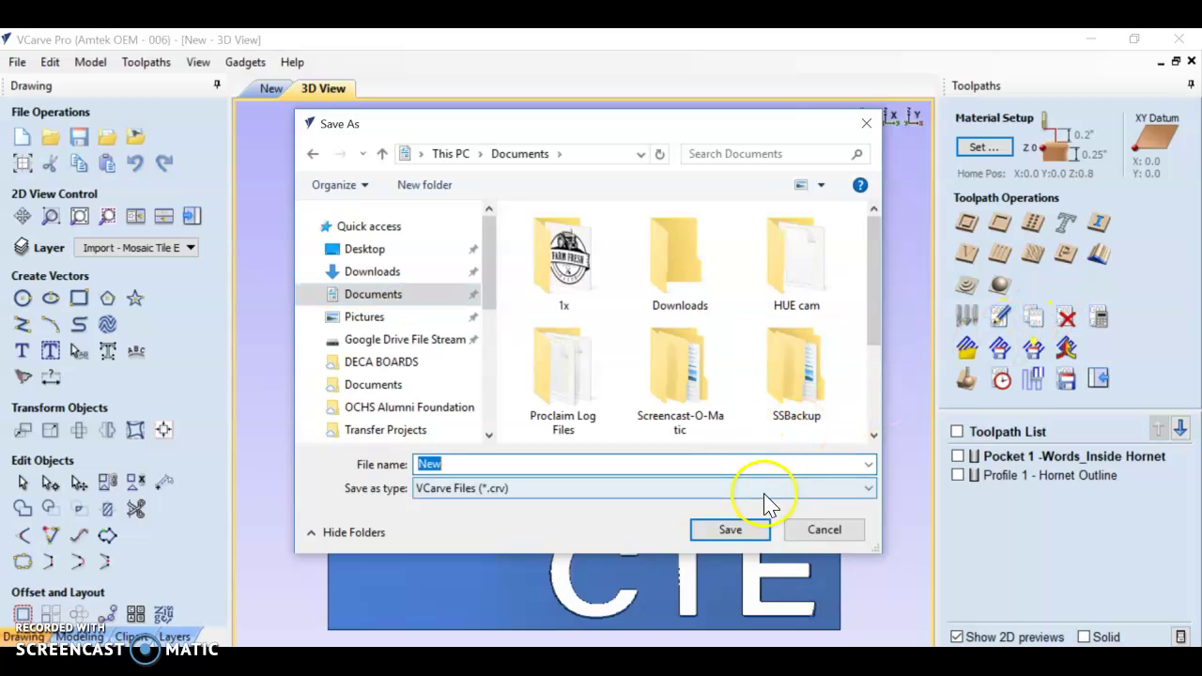
text(Last_First_Vcarve)
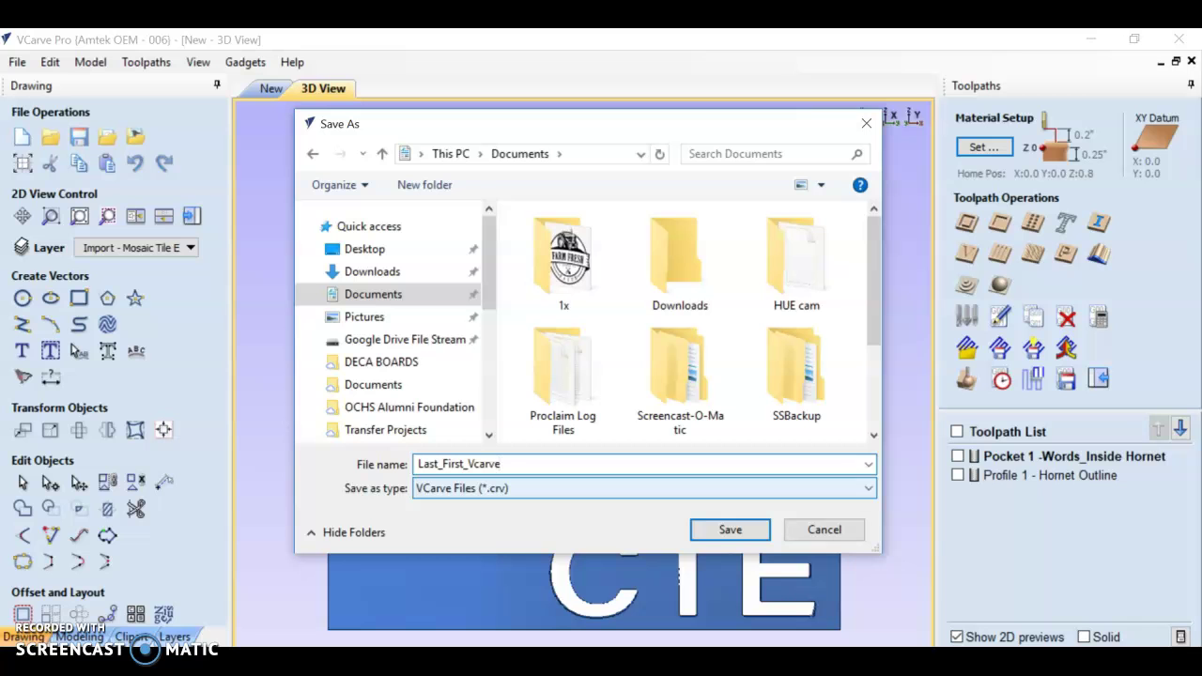
click(752, 532)
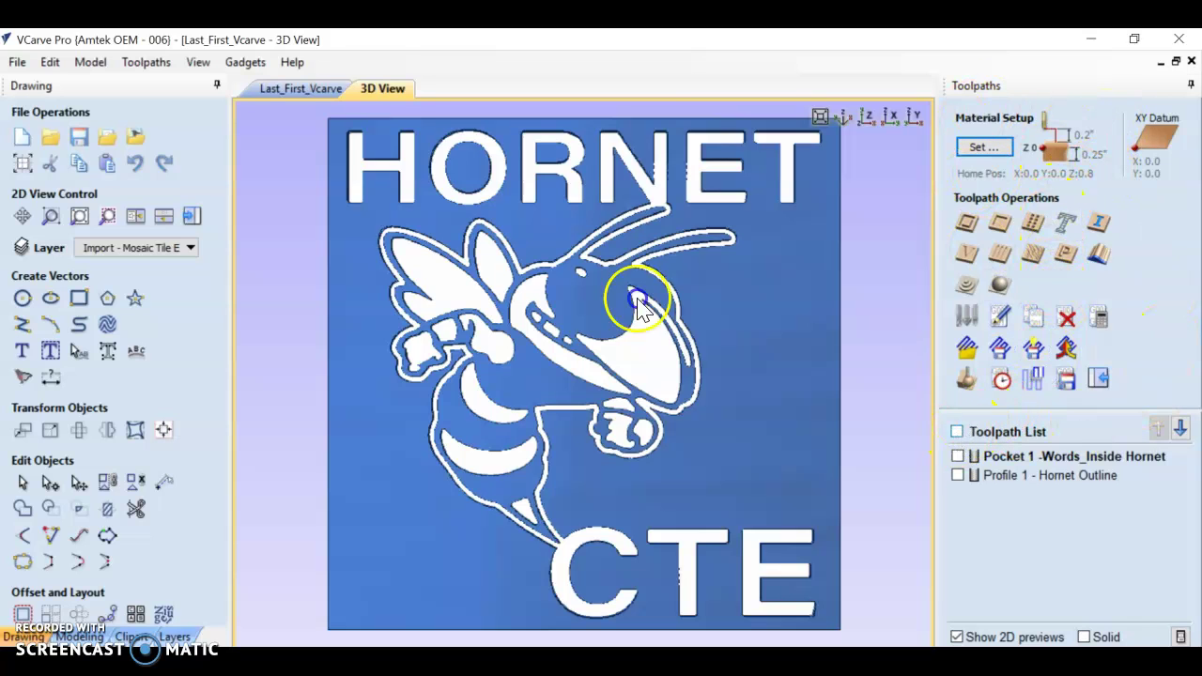
Make every toolpath in the toolpath list visible
click(957, 432)
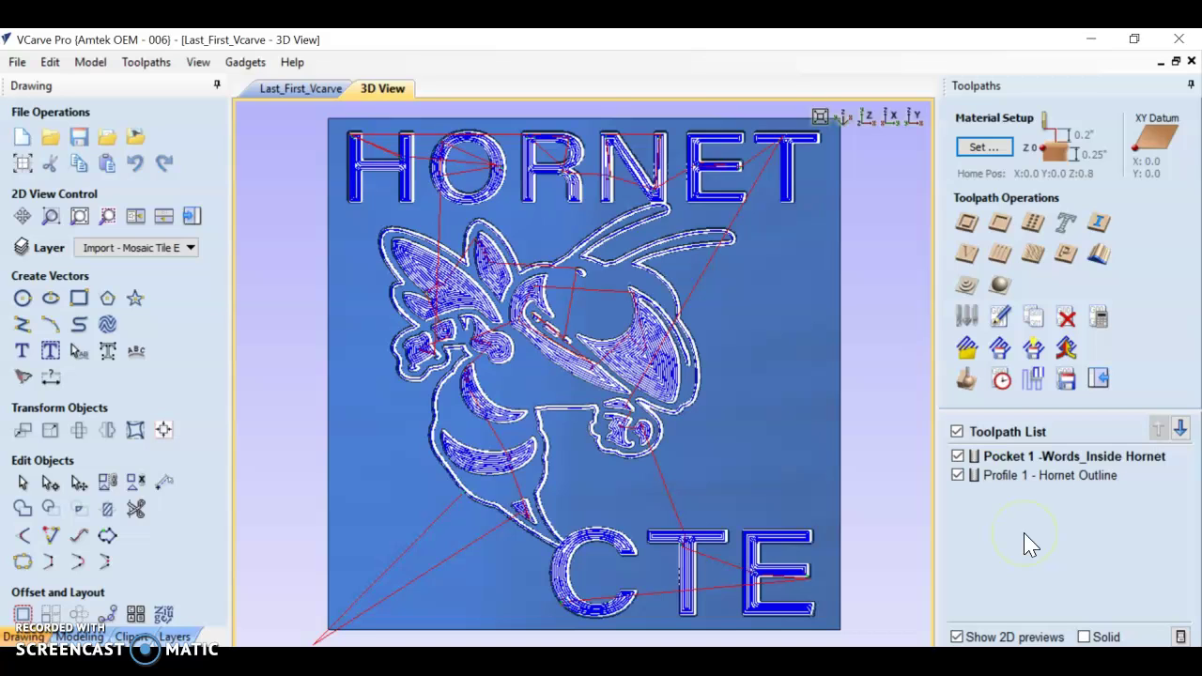
Prepare to save both toolpaths to one file, hiding all toolpaths in the list and making them visible again
click(1068, 383)
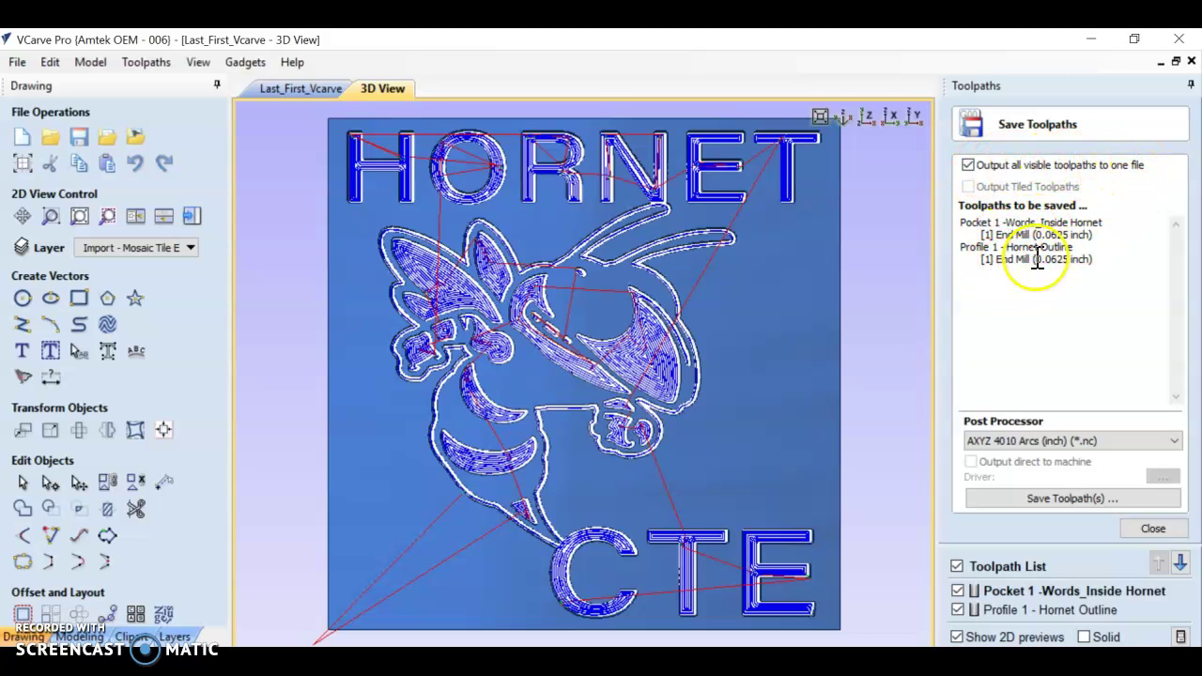
click(958, 567)
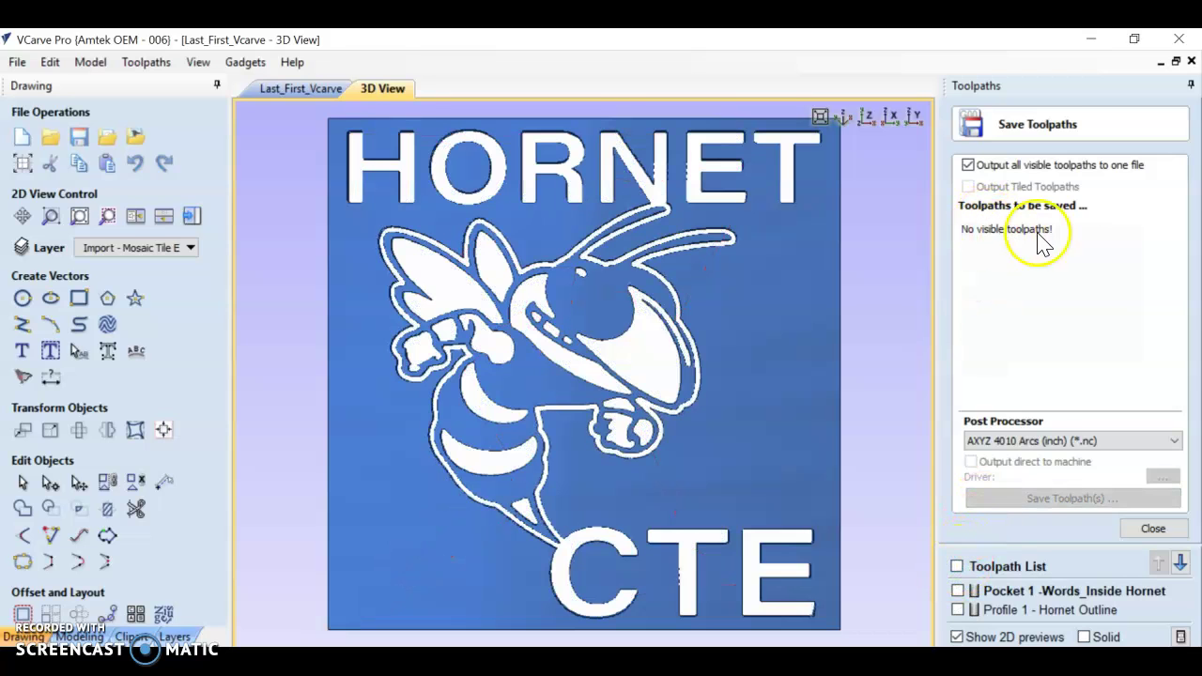
click(957, 567)
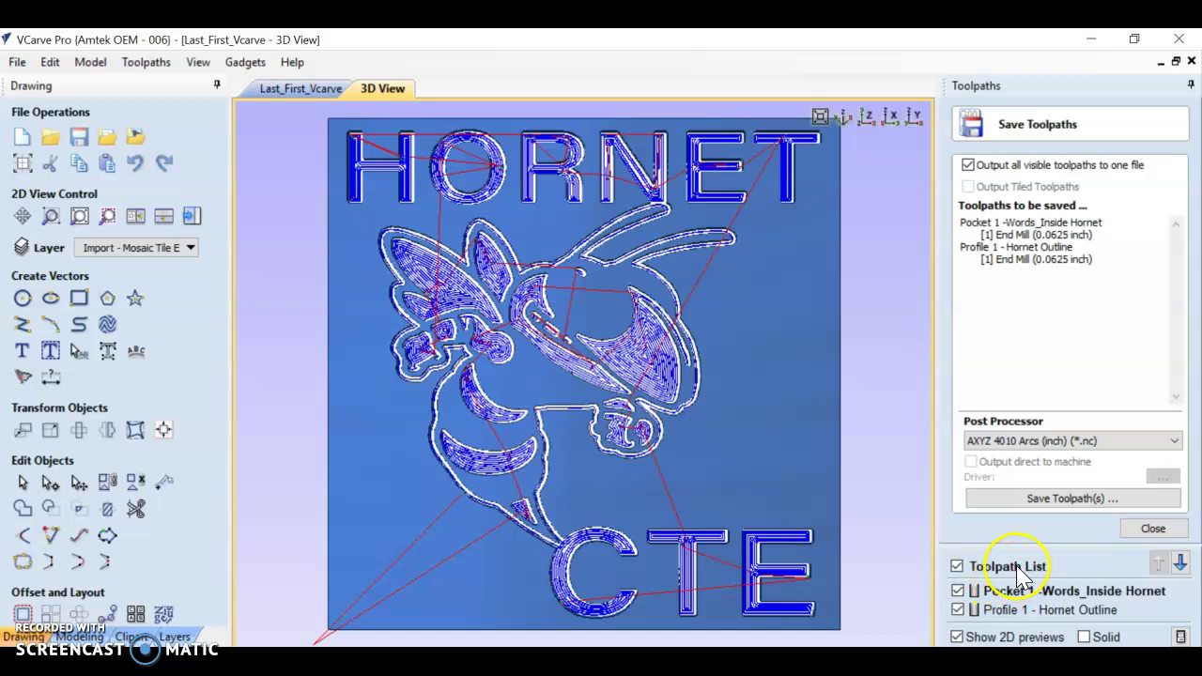
Browse the available post processors and select AXYZ 4010 Arcs (inch) (*.nc) for the toolpath output
click(1170, 441)
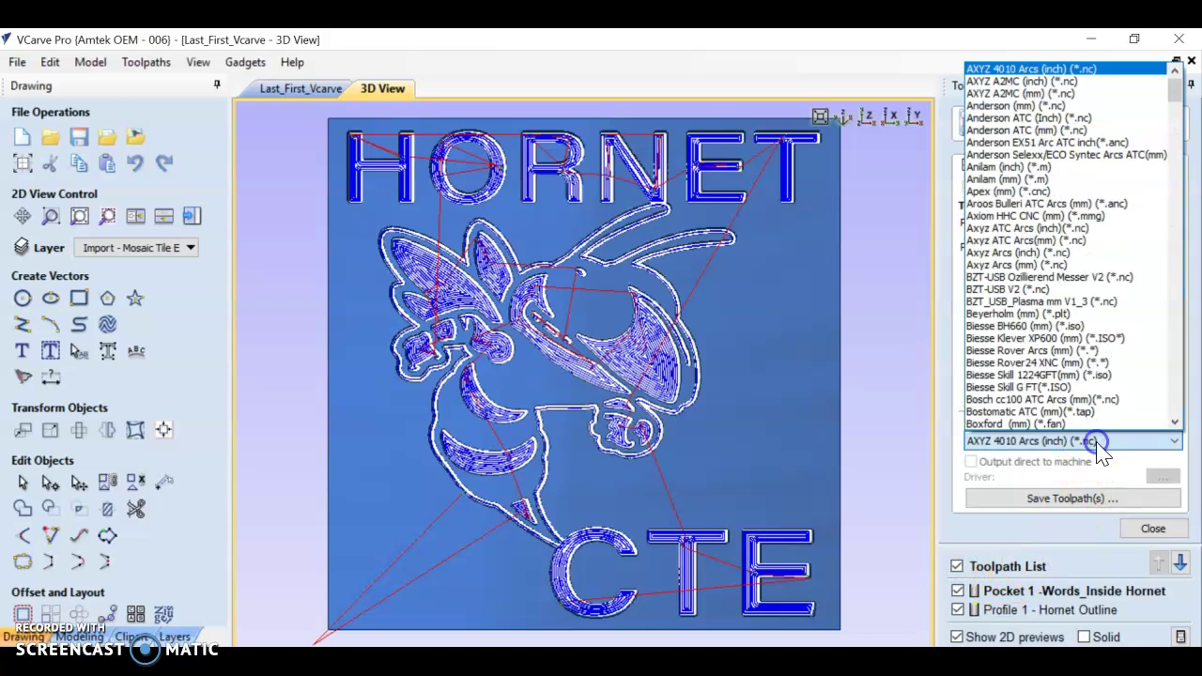
click(1117, 70)
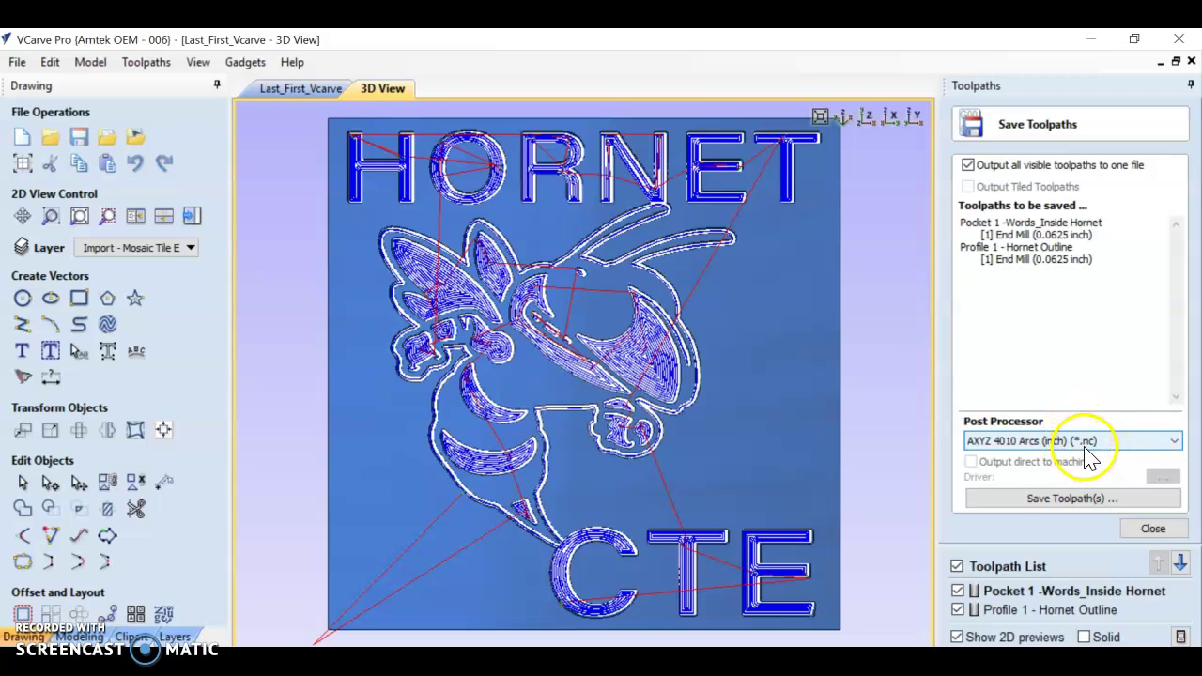
click(1124, 456)
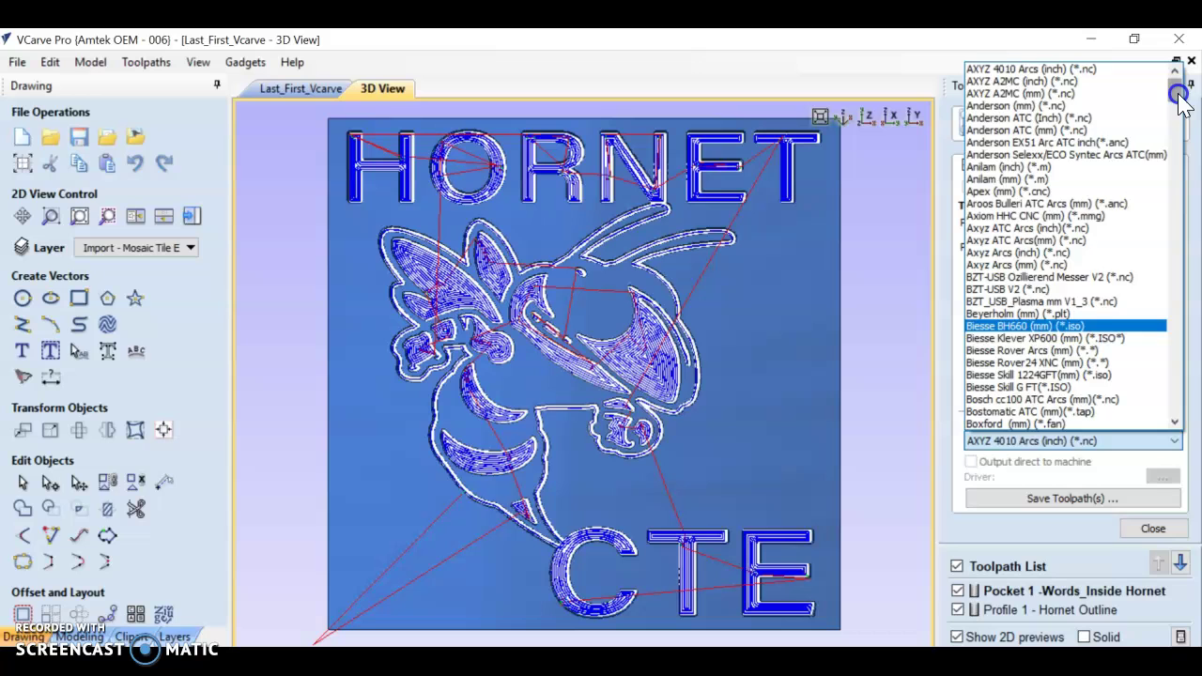
drag(1179, 96, 1180, 112)
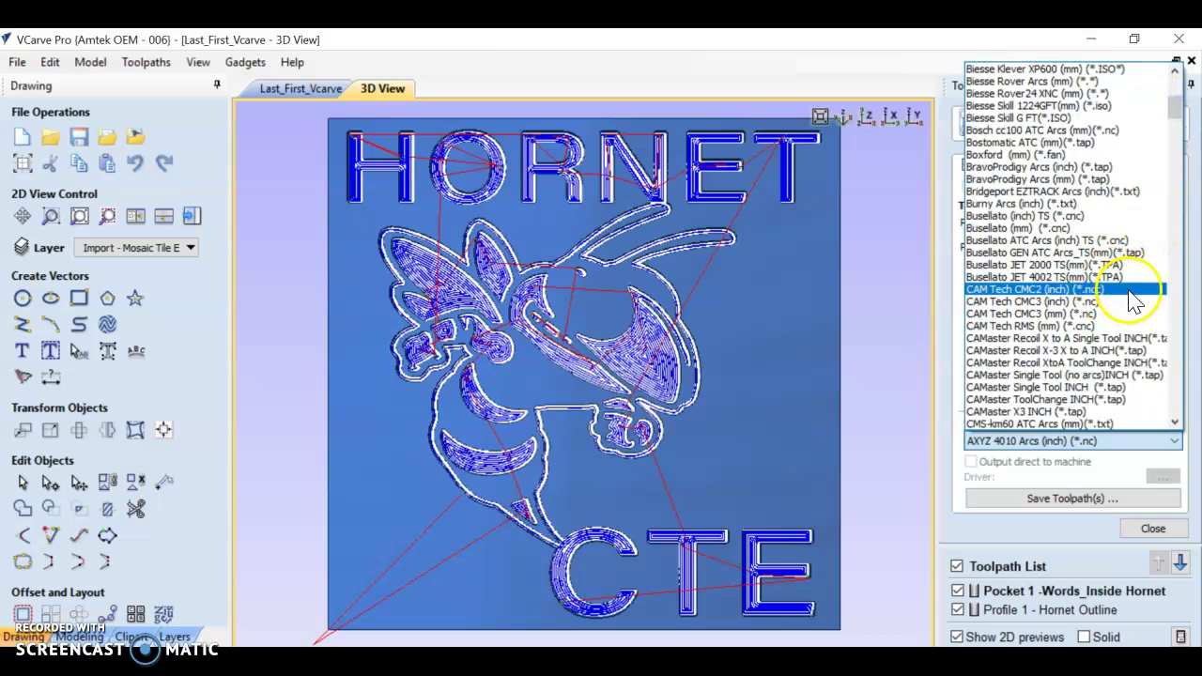
drag(1175, 105, 1179, 90)
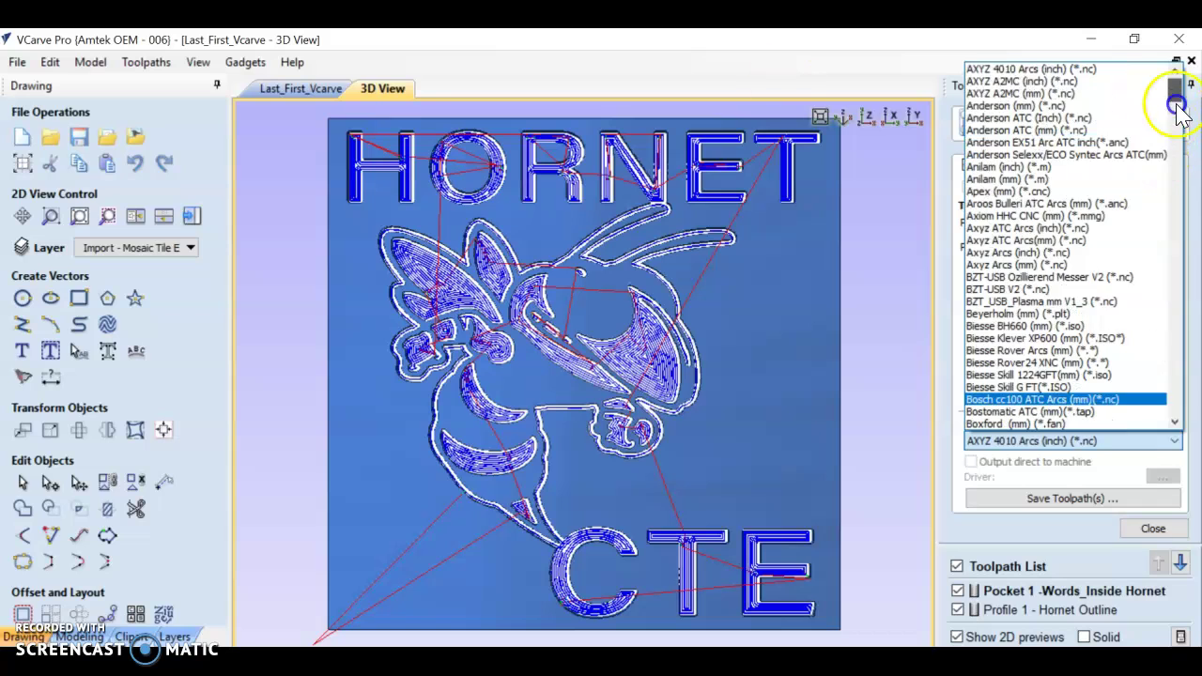
click(1109, 75)
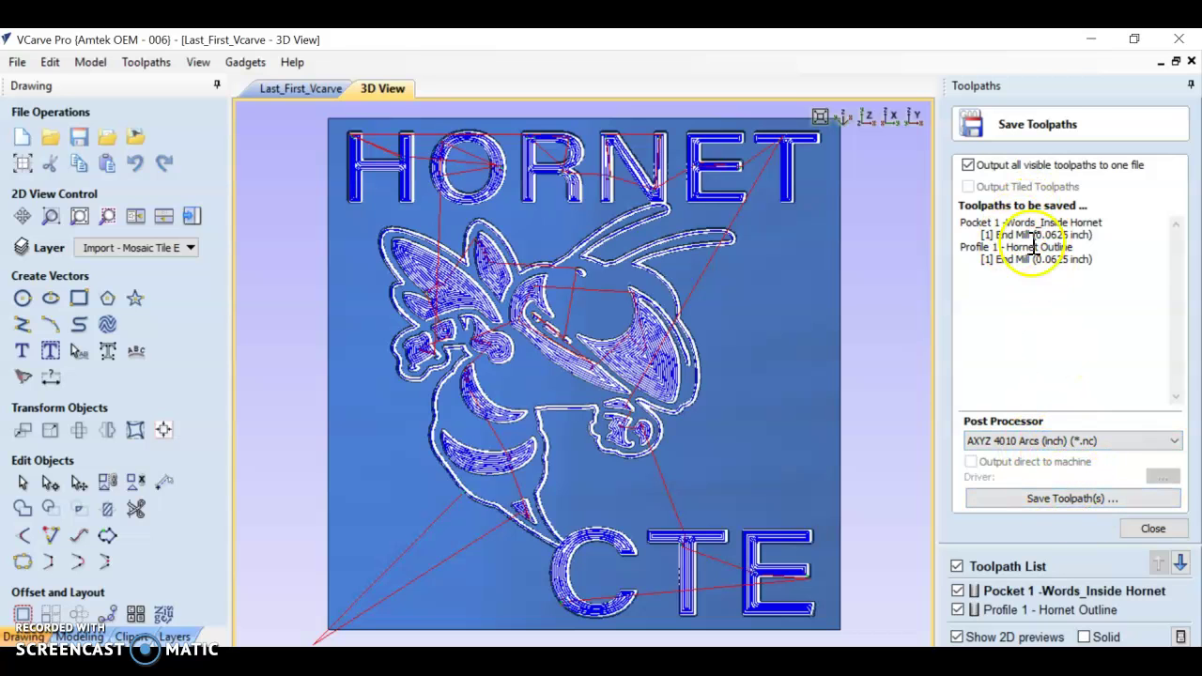
Save the toolpaths in the Documents folder as an AXYZ 4010 Arcs (inch) file named Last_First_CNC, and close the toolpath saving form
click(1042, 502)
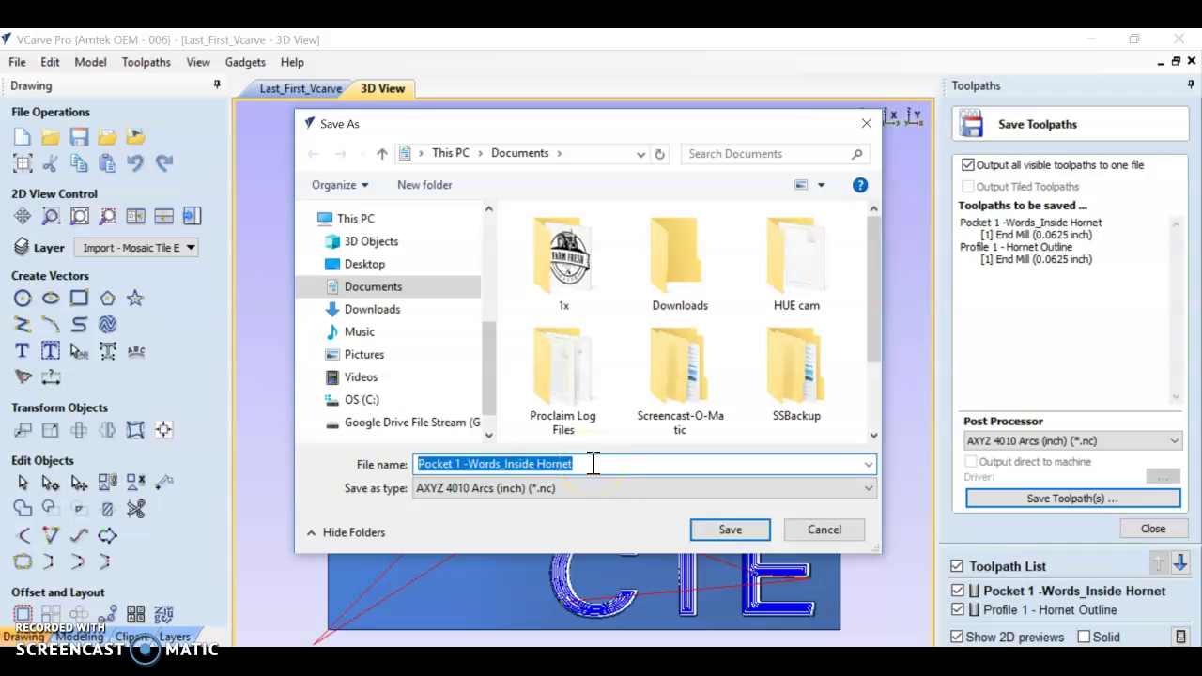
text(Last_First_)
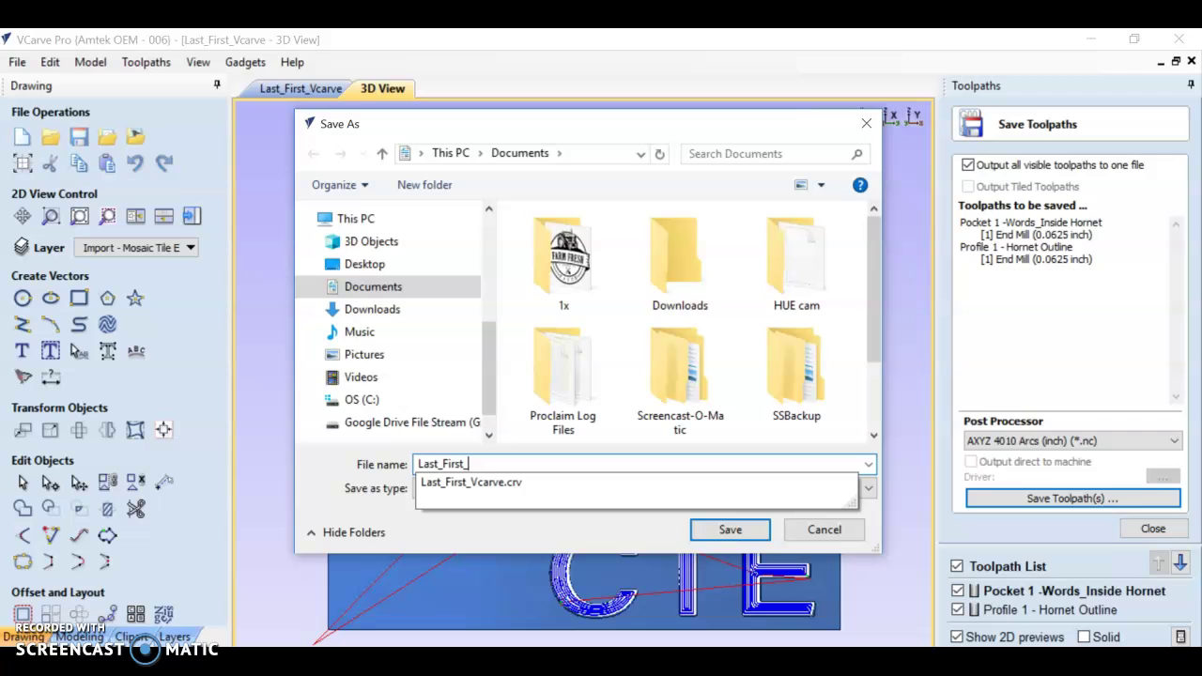
text(CNC)
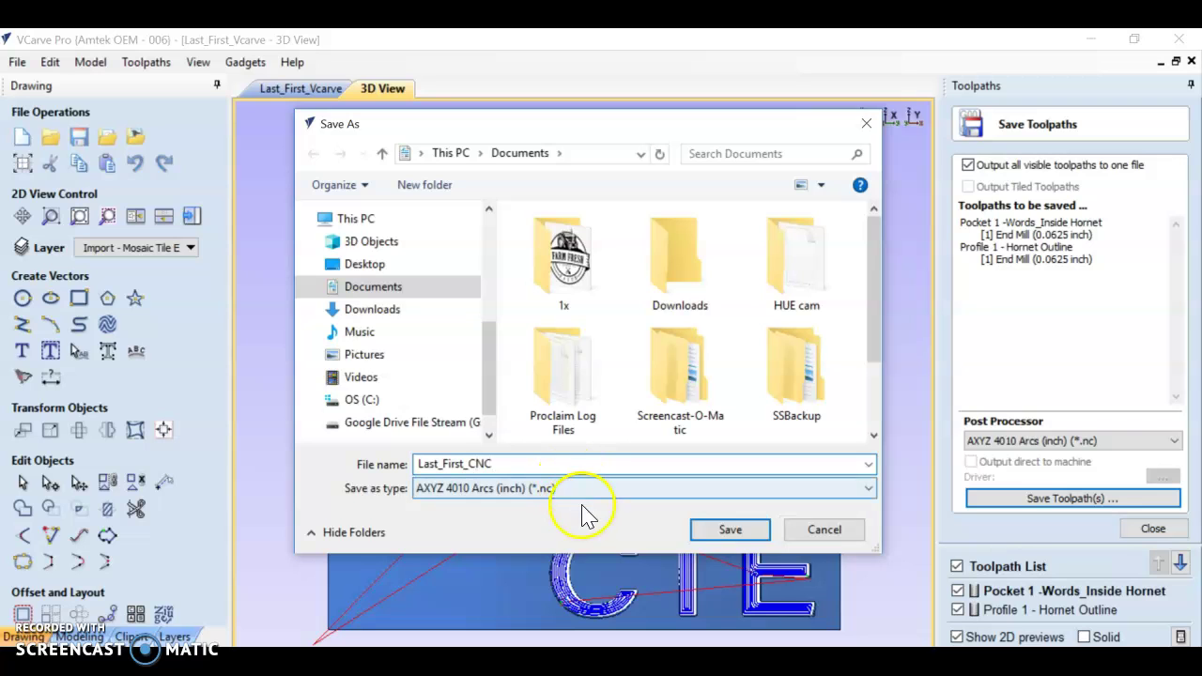
click(731, 530)
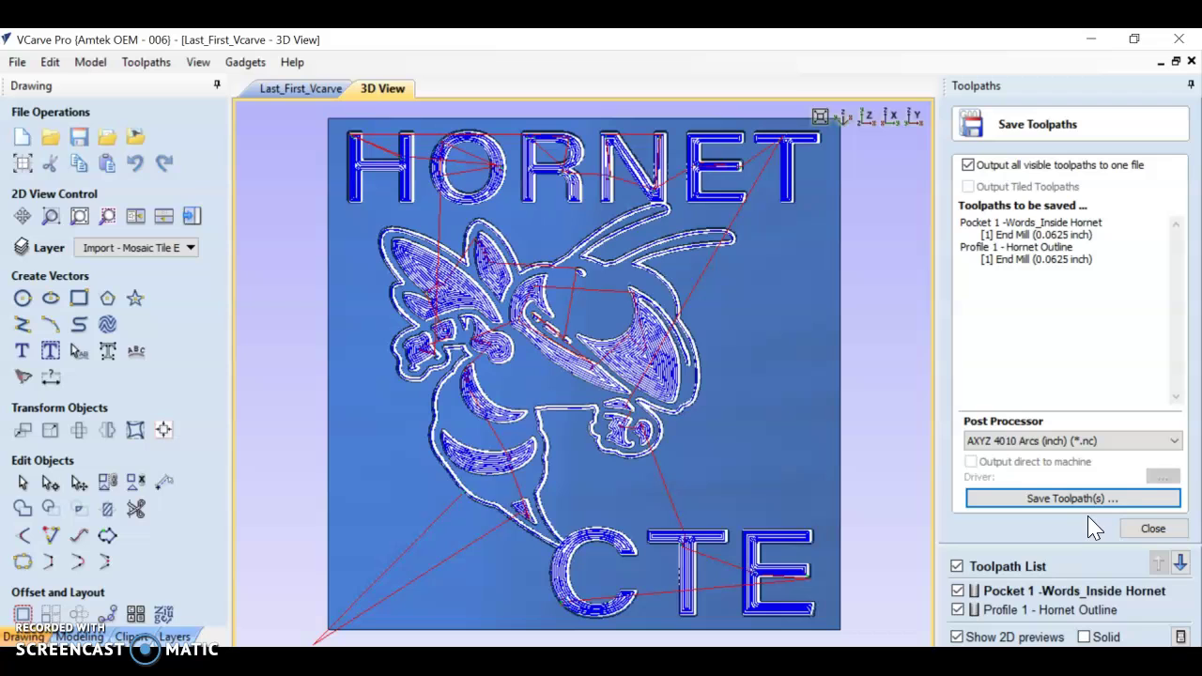
click(1154, 529)
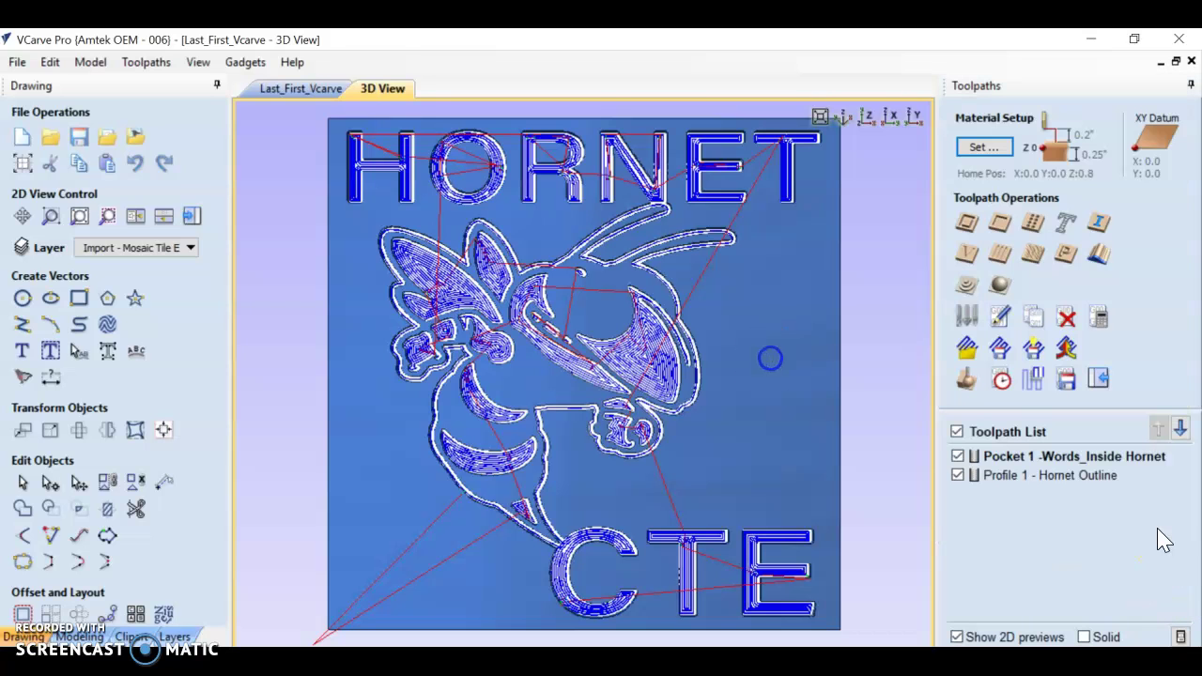
Hide all toolpaths and set the toolpath preview material to Green Plastic
click(958, 430)
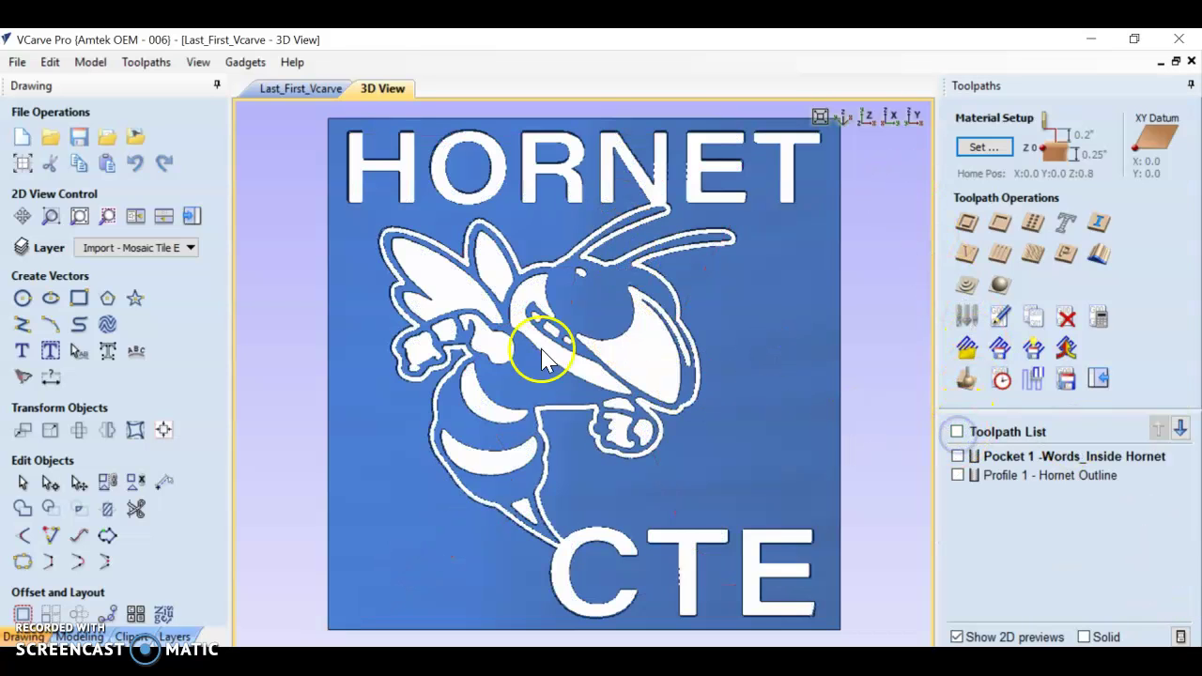
click(968, 378)
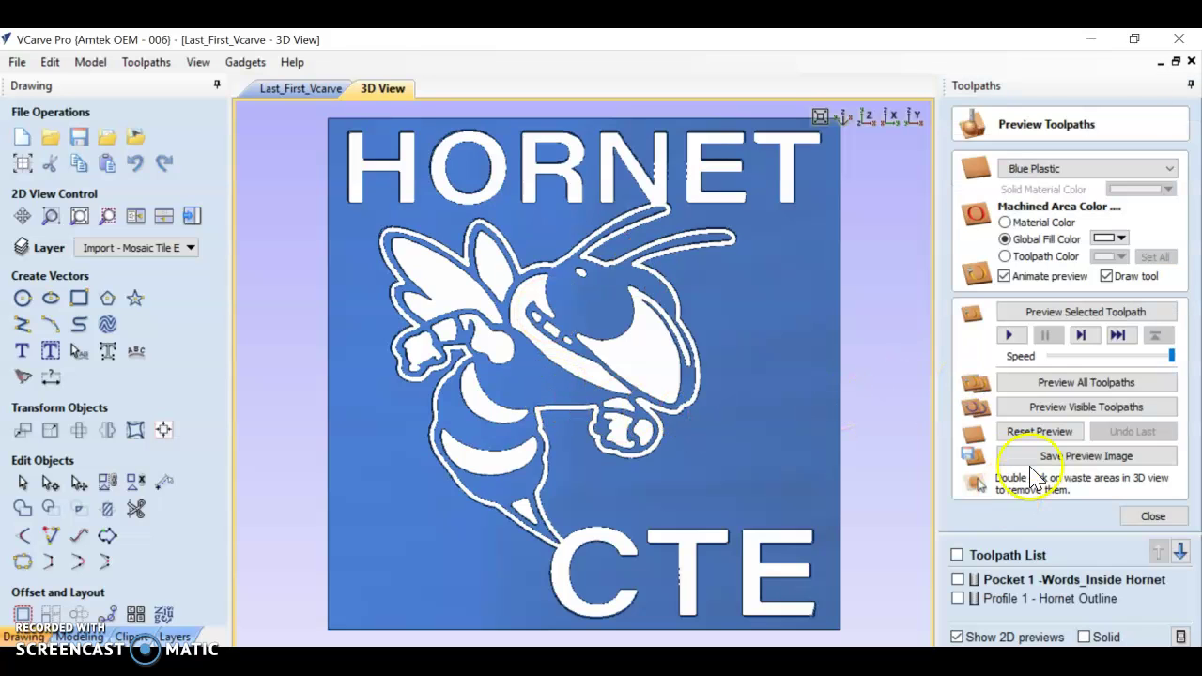
click(1029, 169)
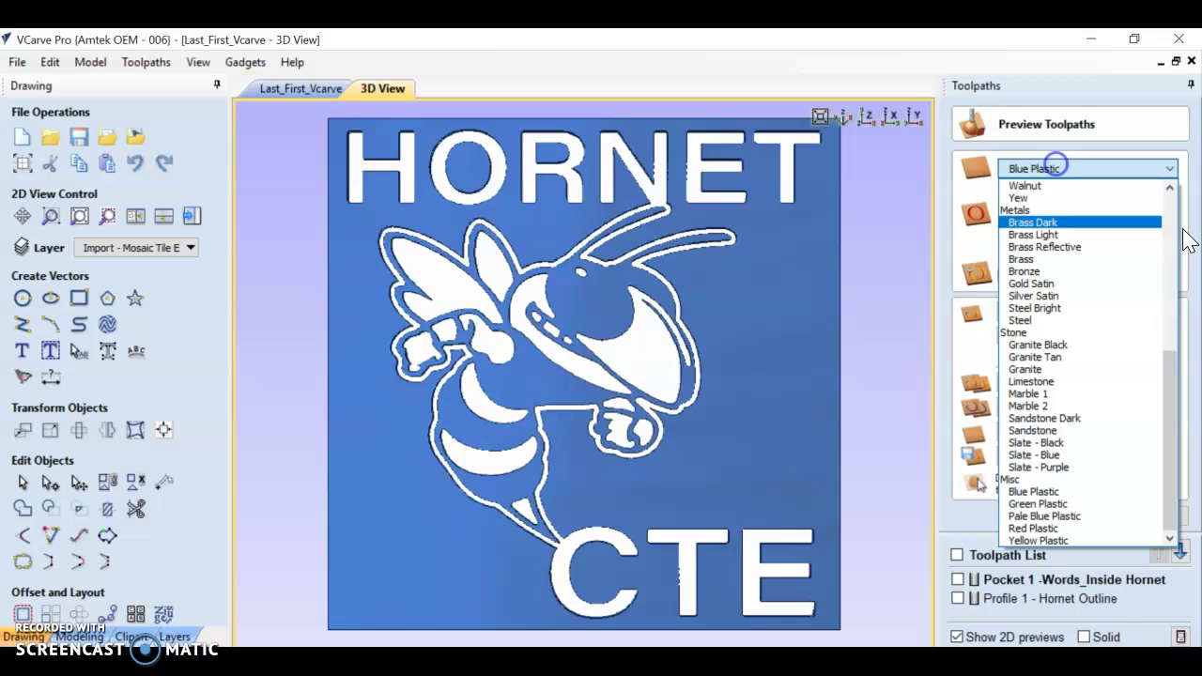
click(1040, 505)
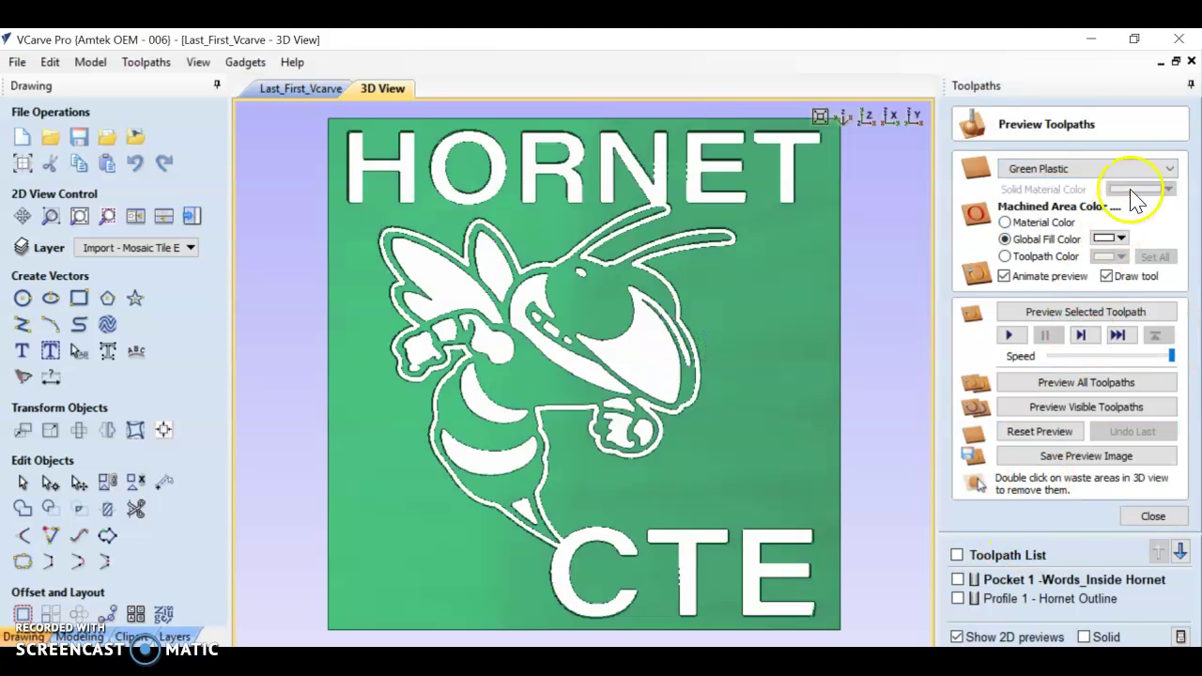
Try black as the global fill color of the machined areas, and set it back to white
click(1114, 239)
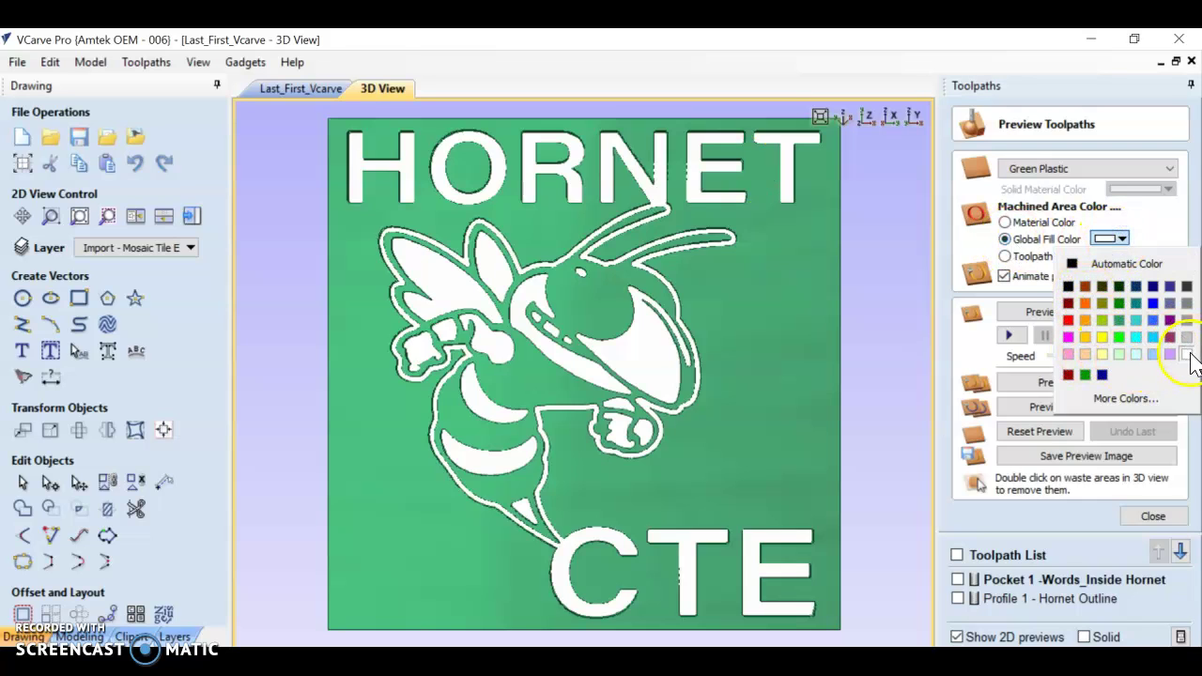
click(1068, 286)
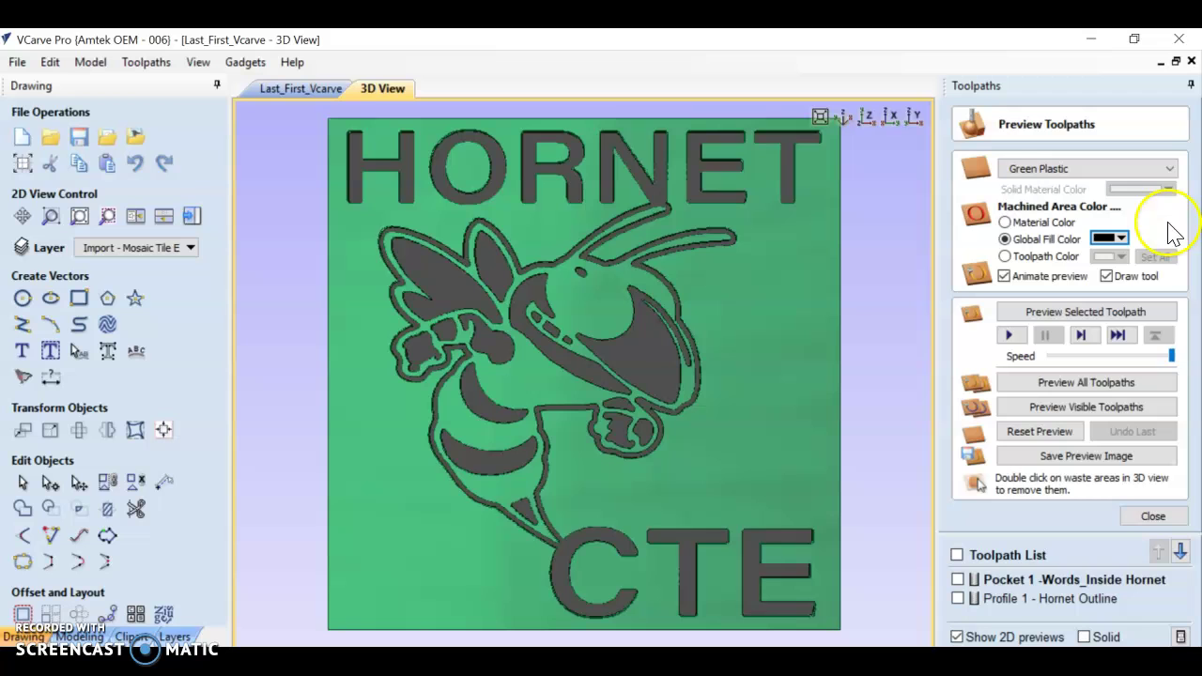
click(1122, 241)
click(1174, 348)
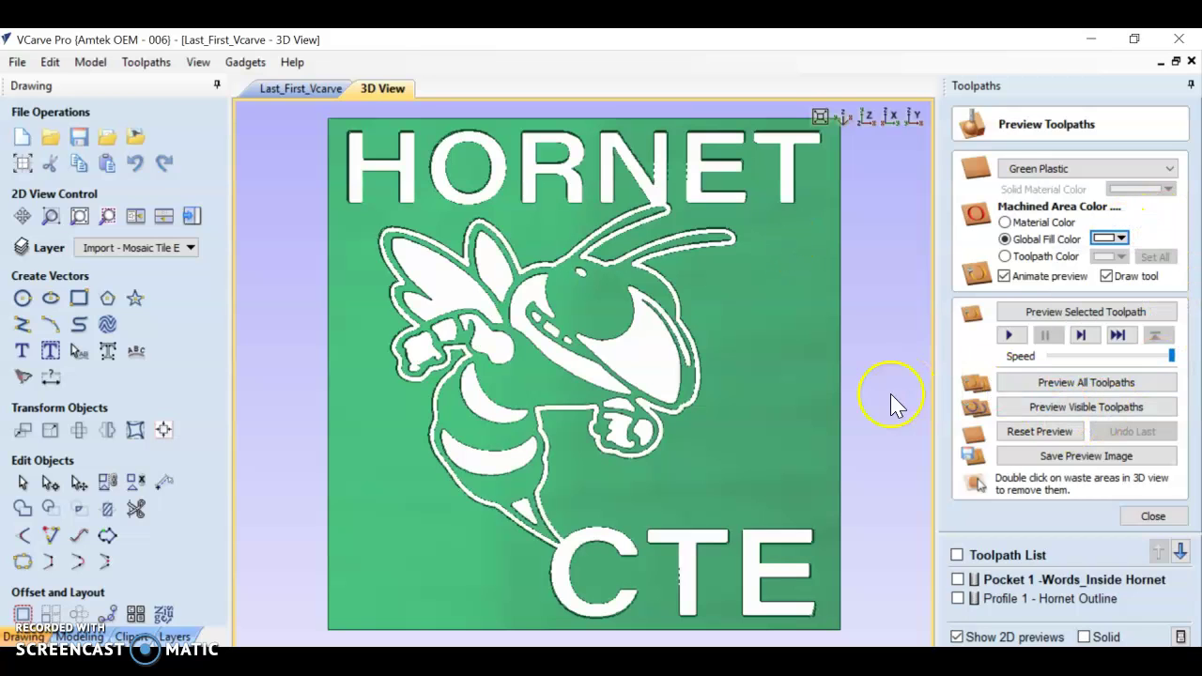